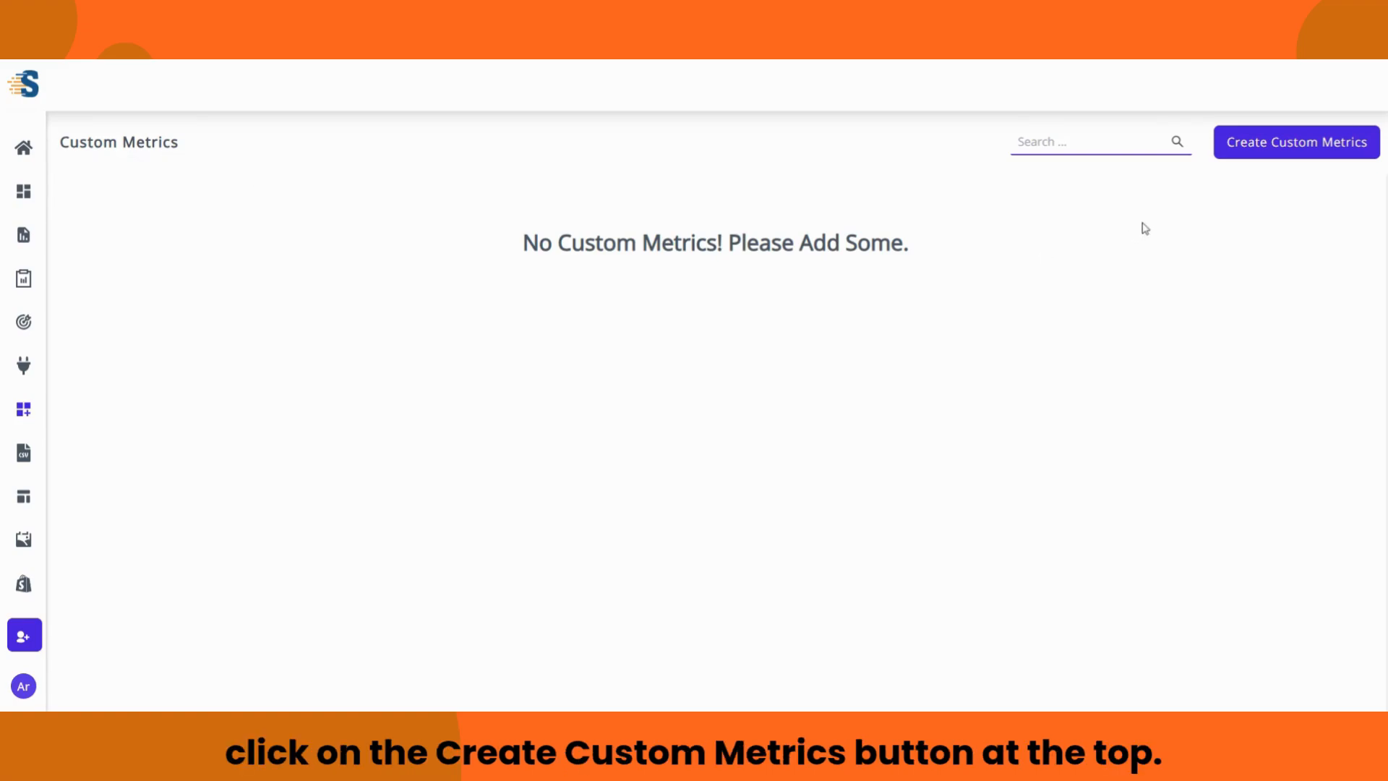
Open a blank custom metric form and review its data type, metric integration, operator and number fields
click(1256, 155)
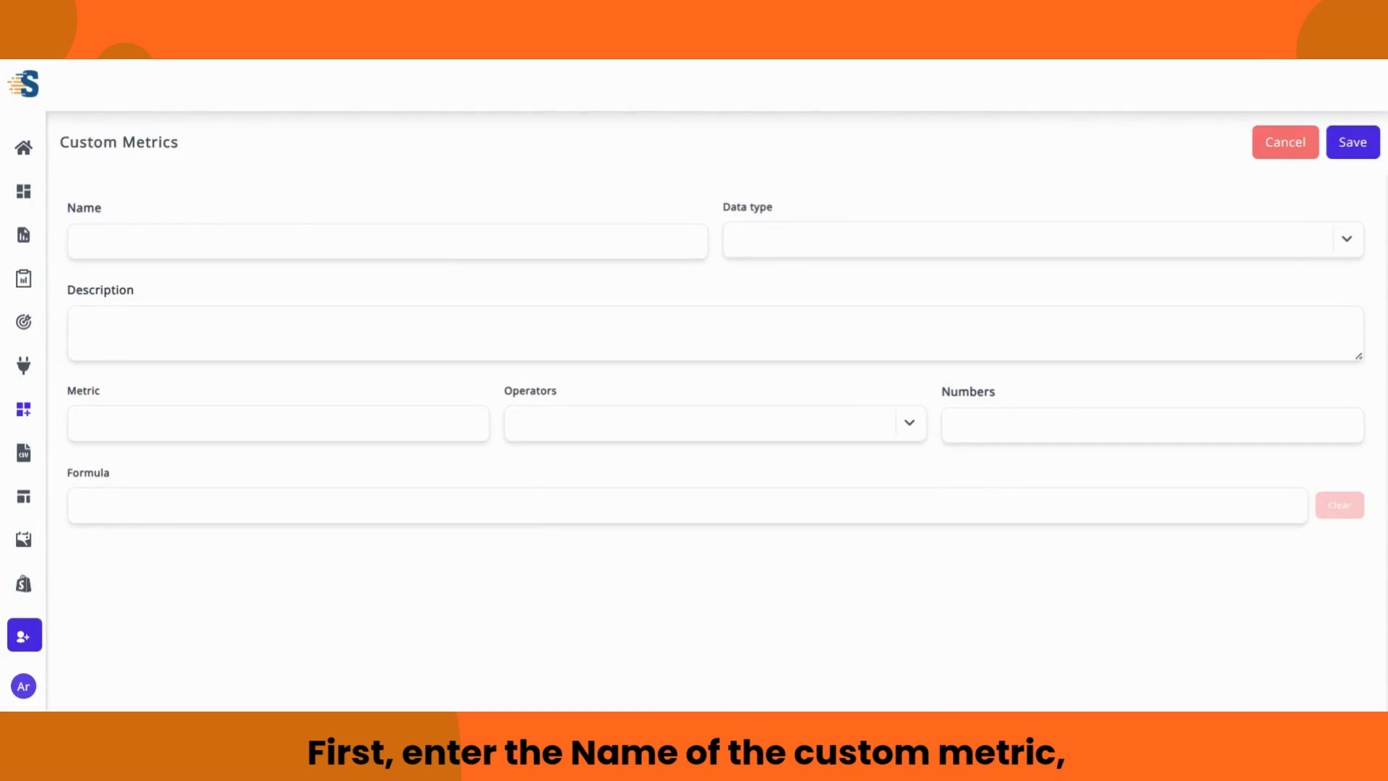
click(83, 241)
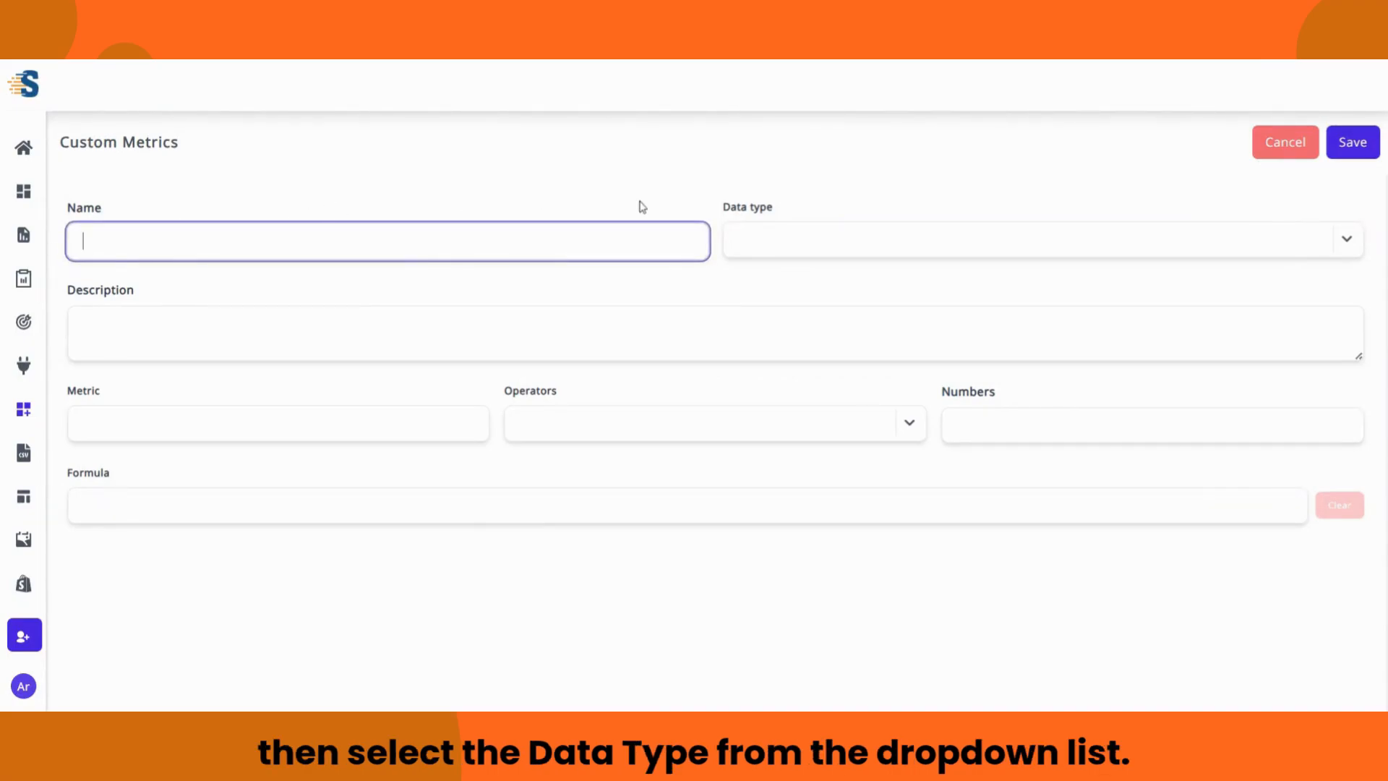
click(796, 240)
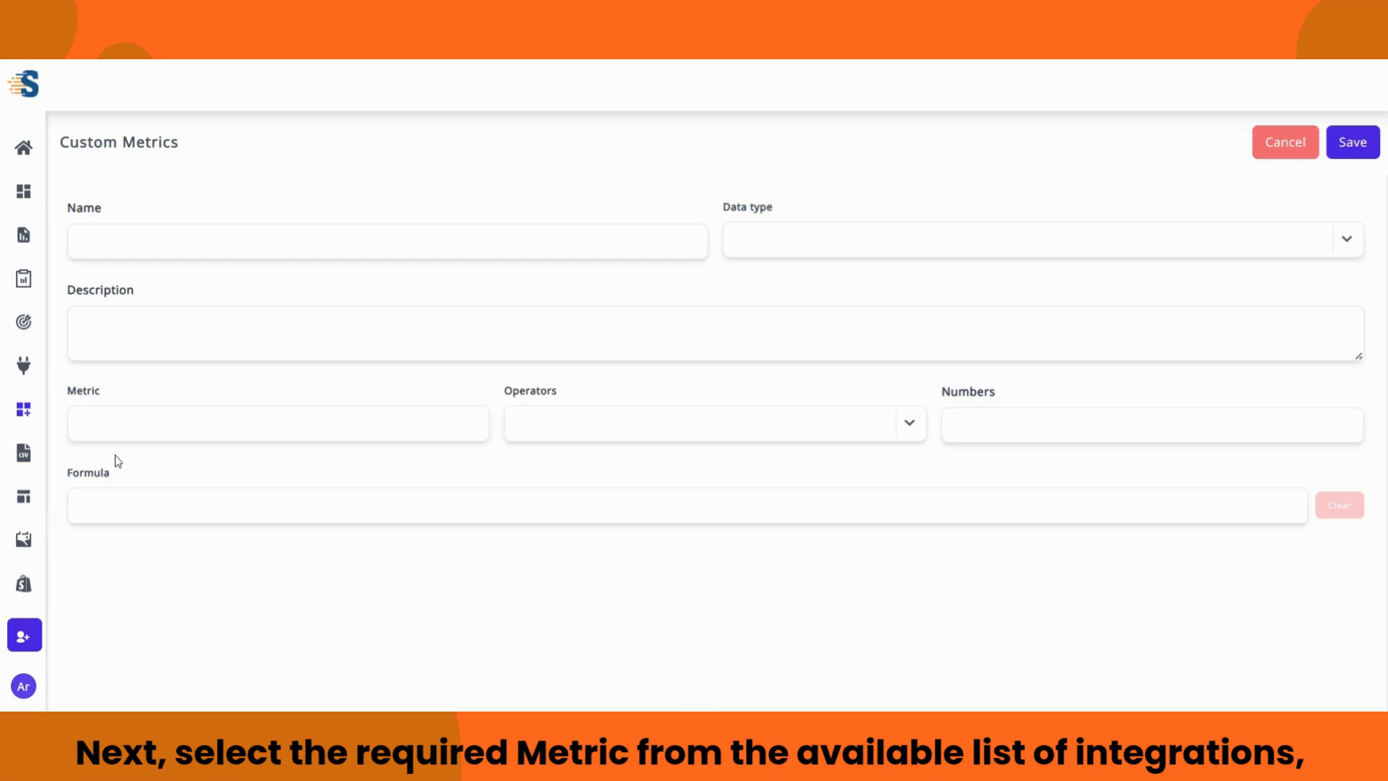
click(136, 423)
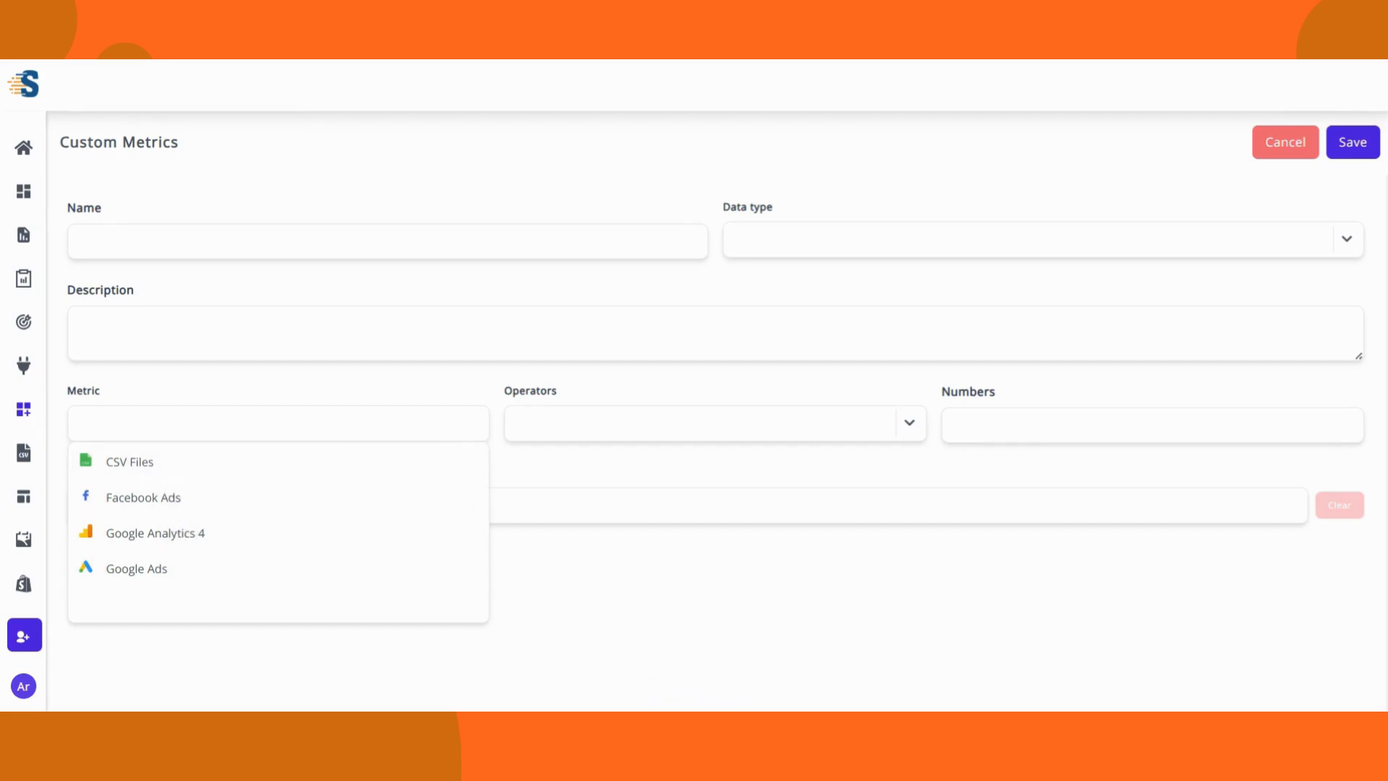
click(496, 420)
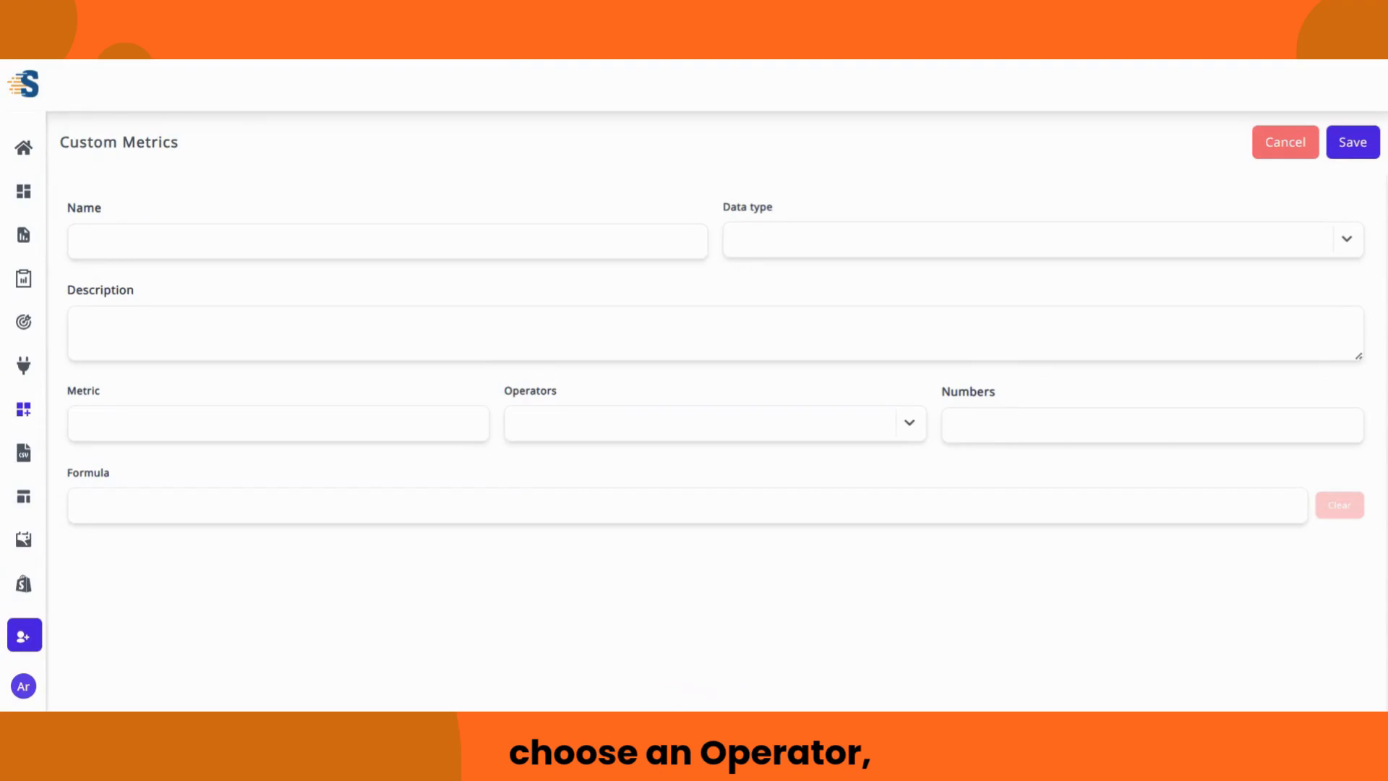
click(899, 431)
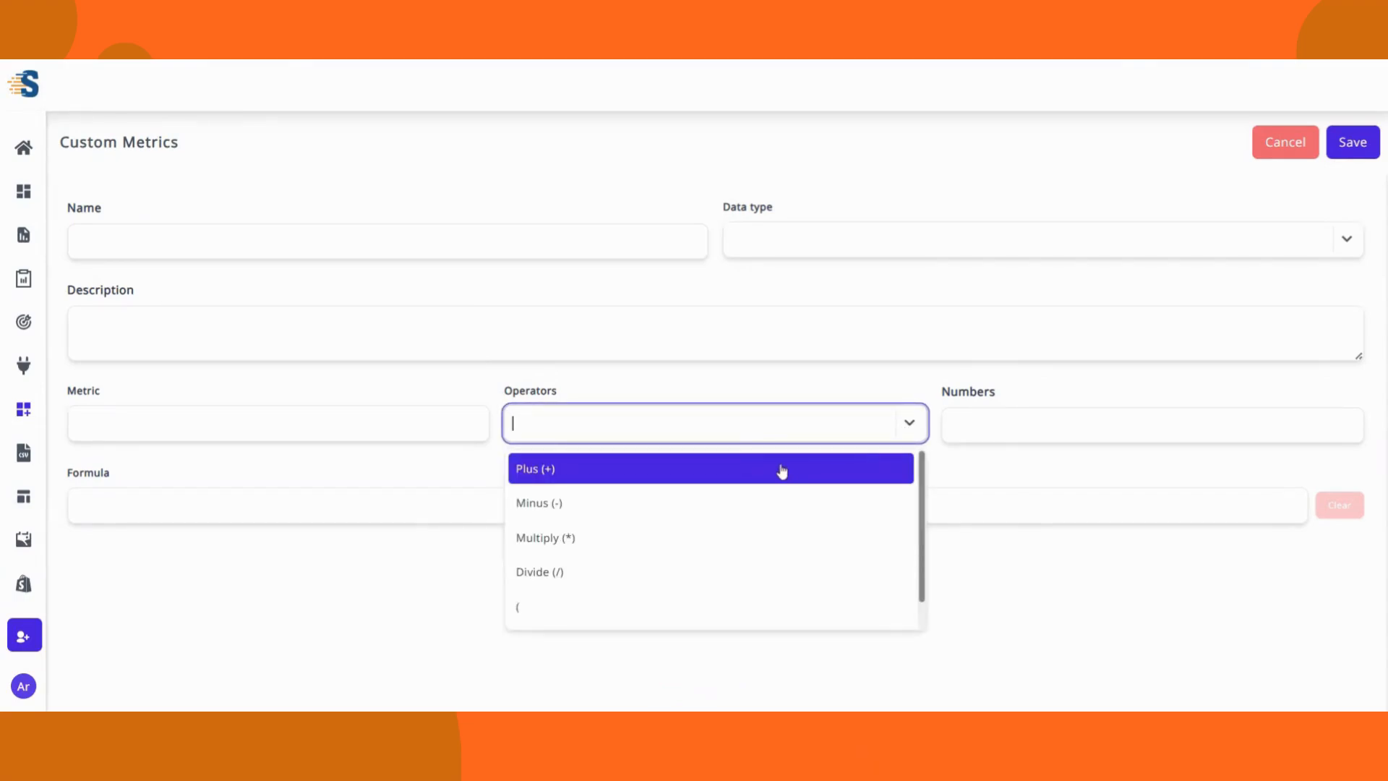
scroll(708, 535, down, 1)
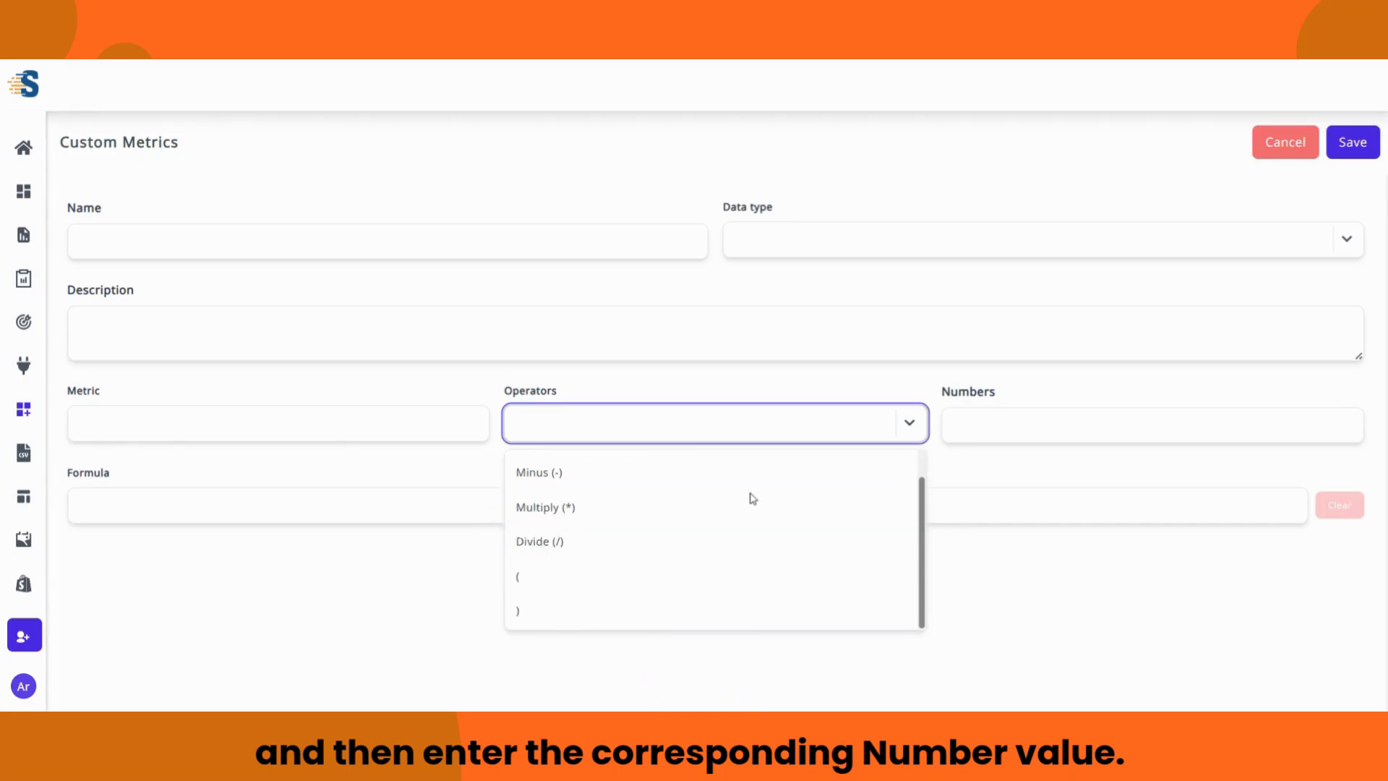
click(934, 427)
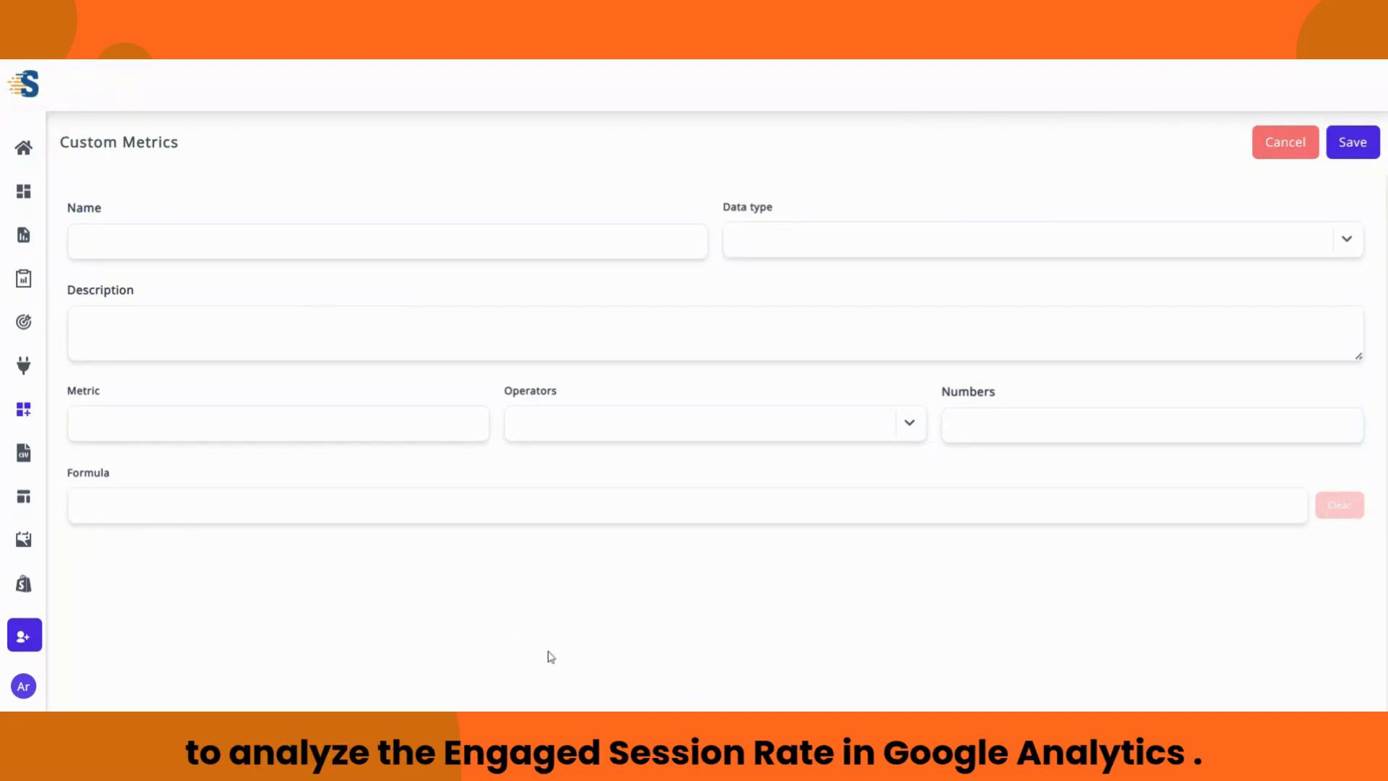
Name the custom metric "Engaged Session Rate" and set its data type to Percent
click(388, 241)
text(Engaged Se)
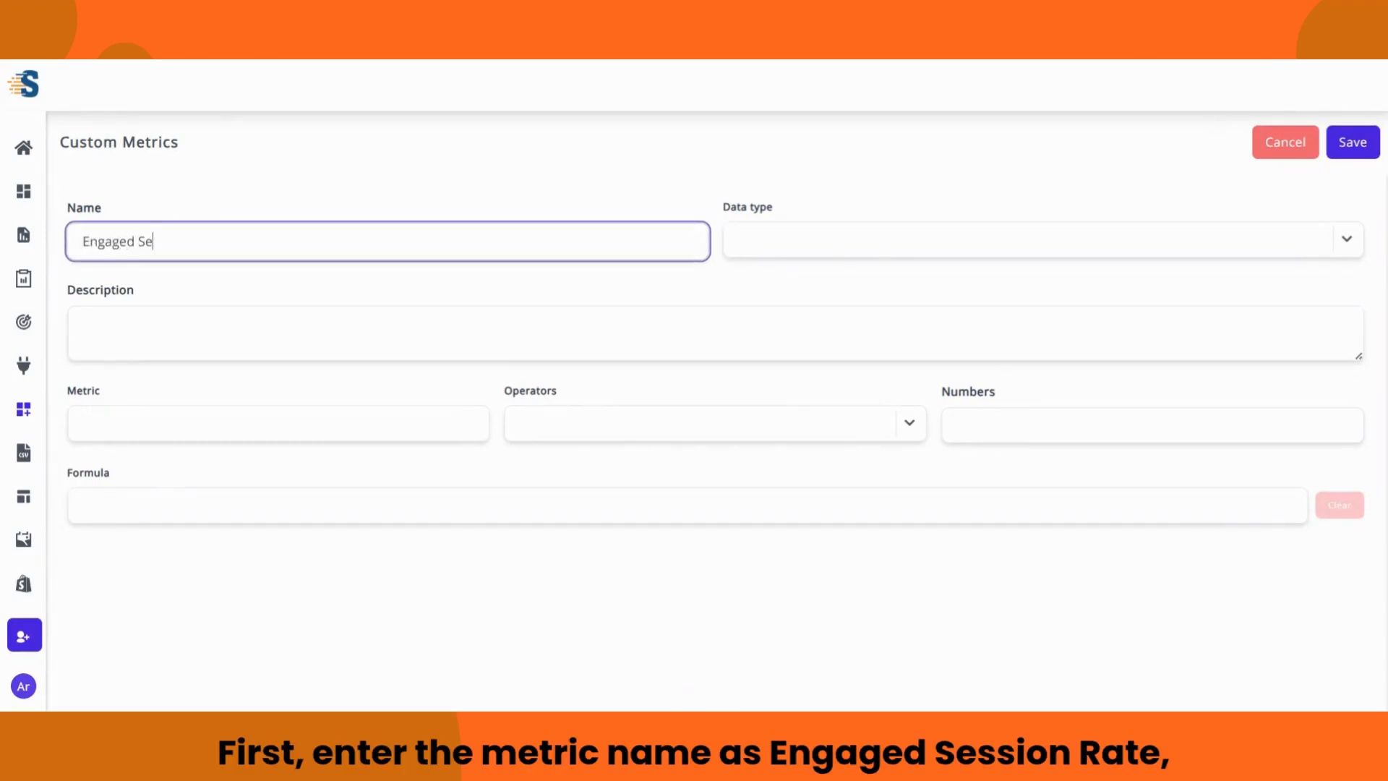
text(ssion)
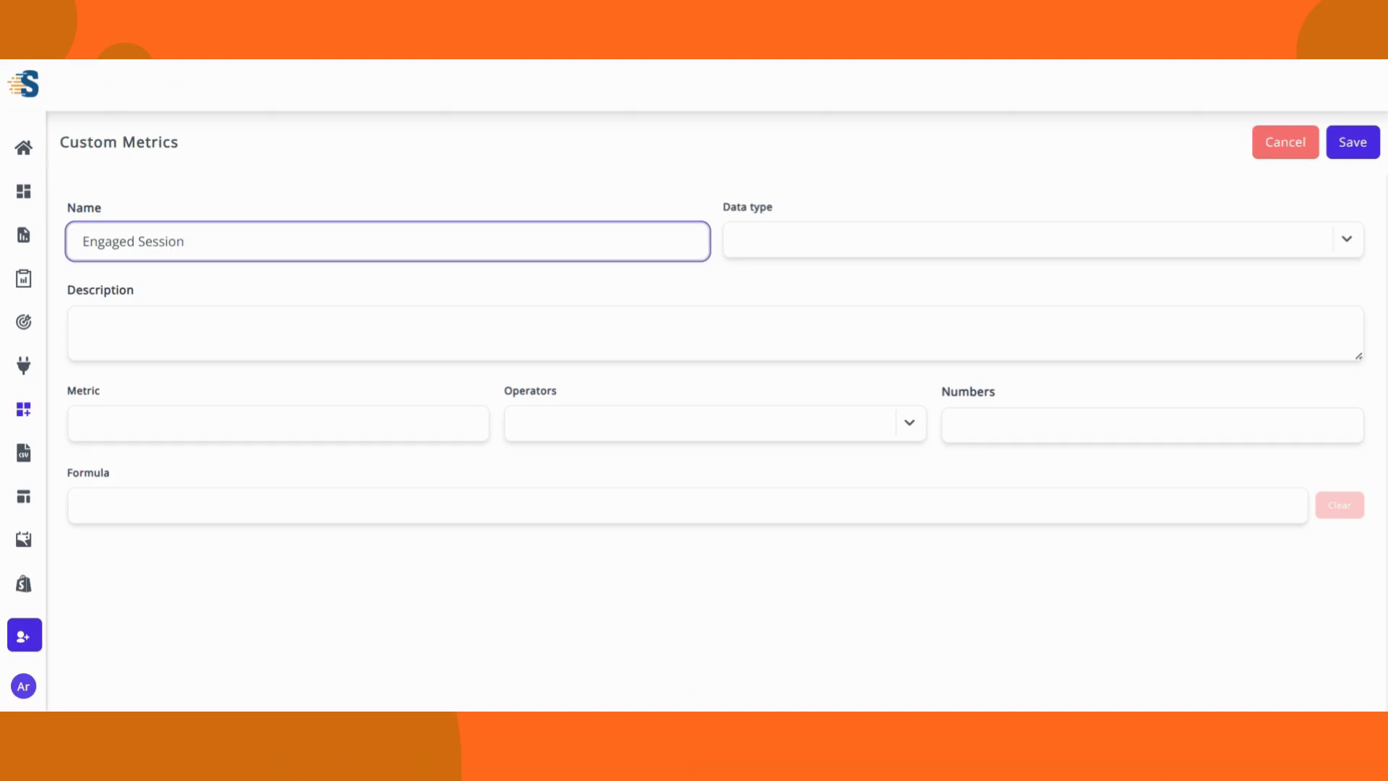
text( Rate)
click(719, 244)
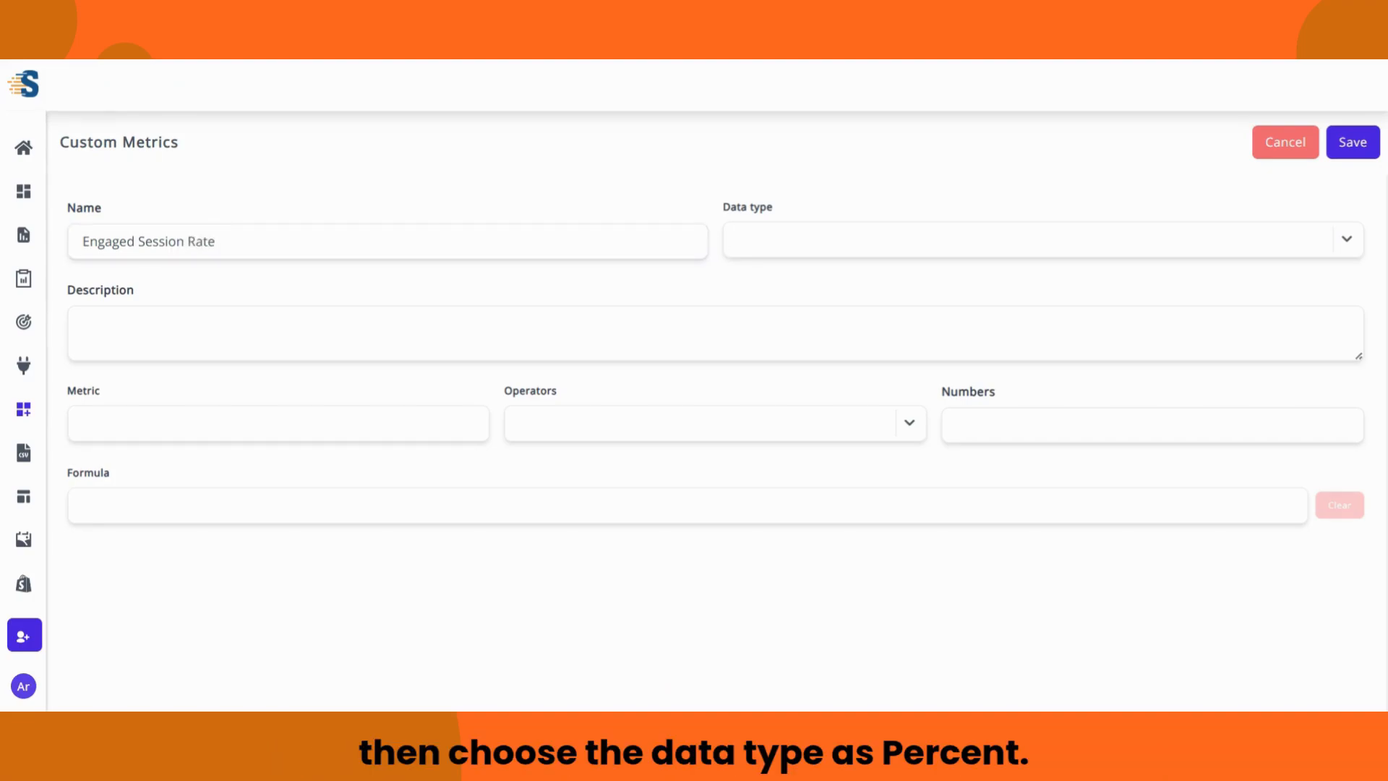
click(781, 240)
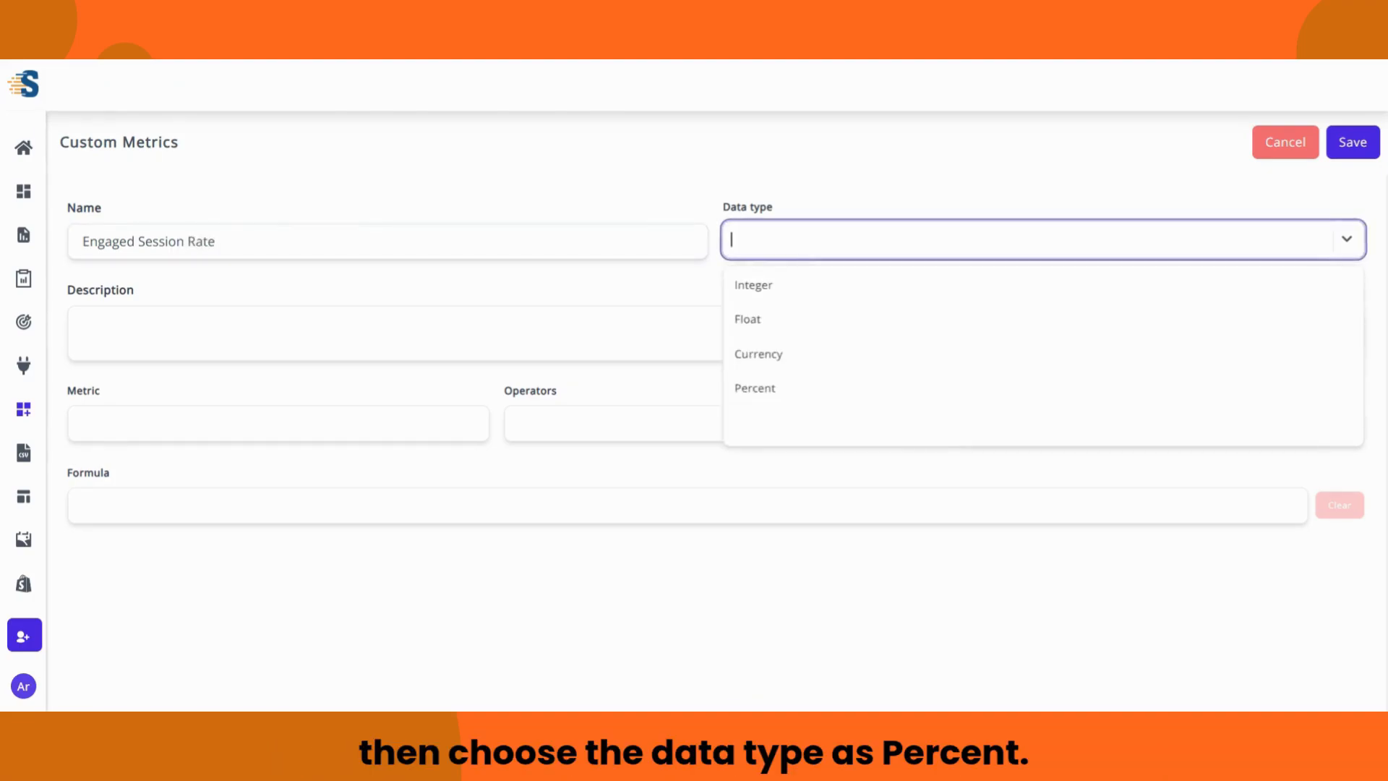
click(796, 383)
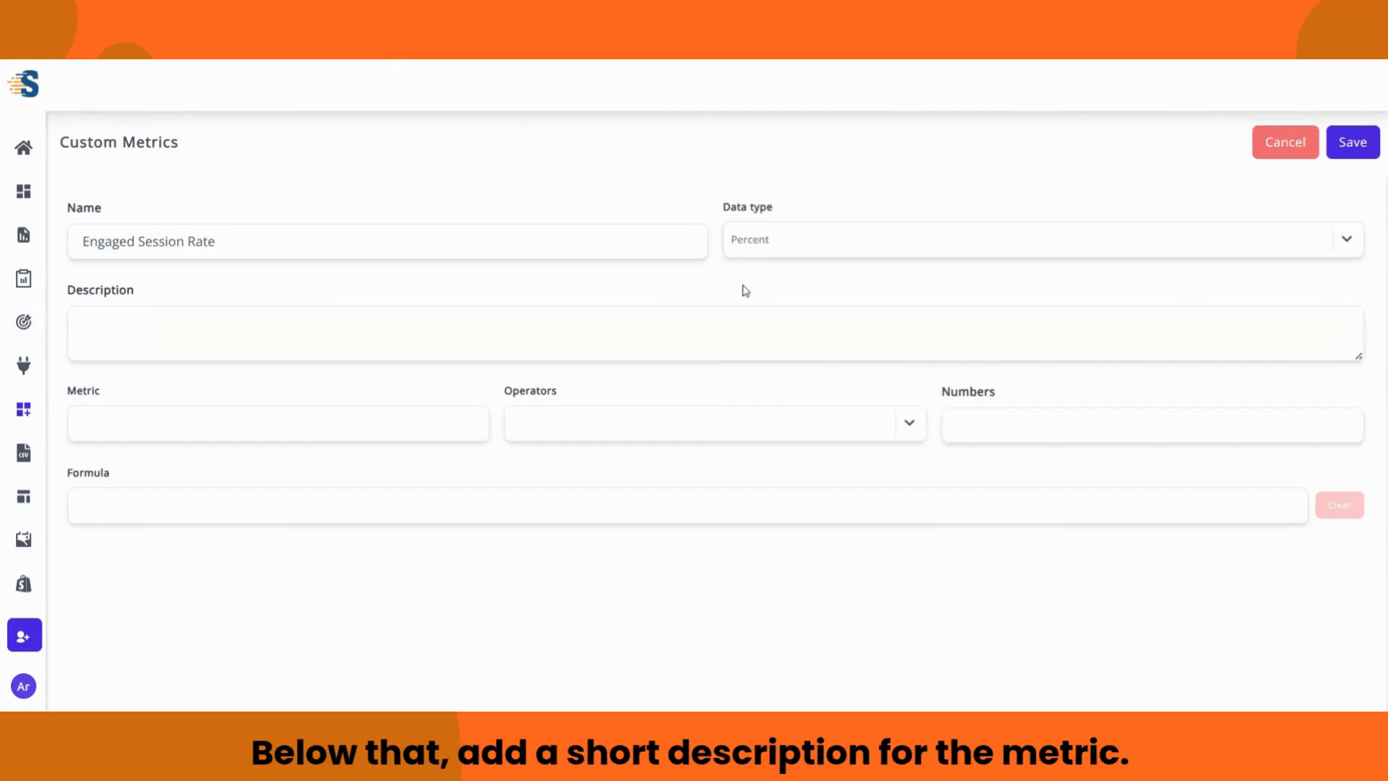
Enter the metric description "Indicated the content quality of the website"
click(87, 323)
text(Indicated )
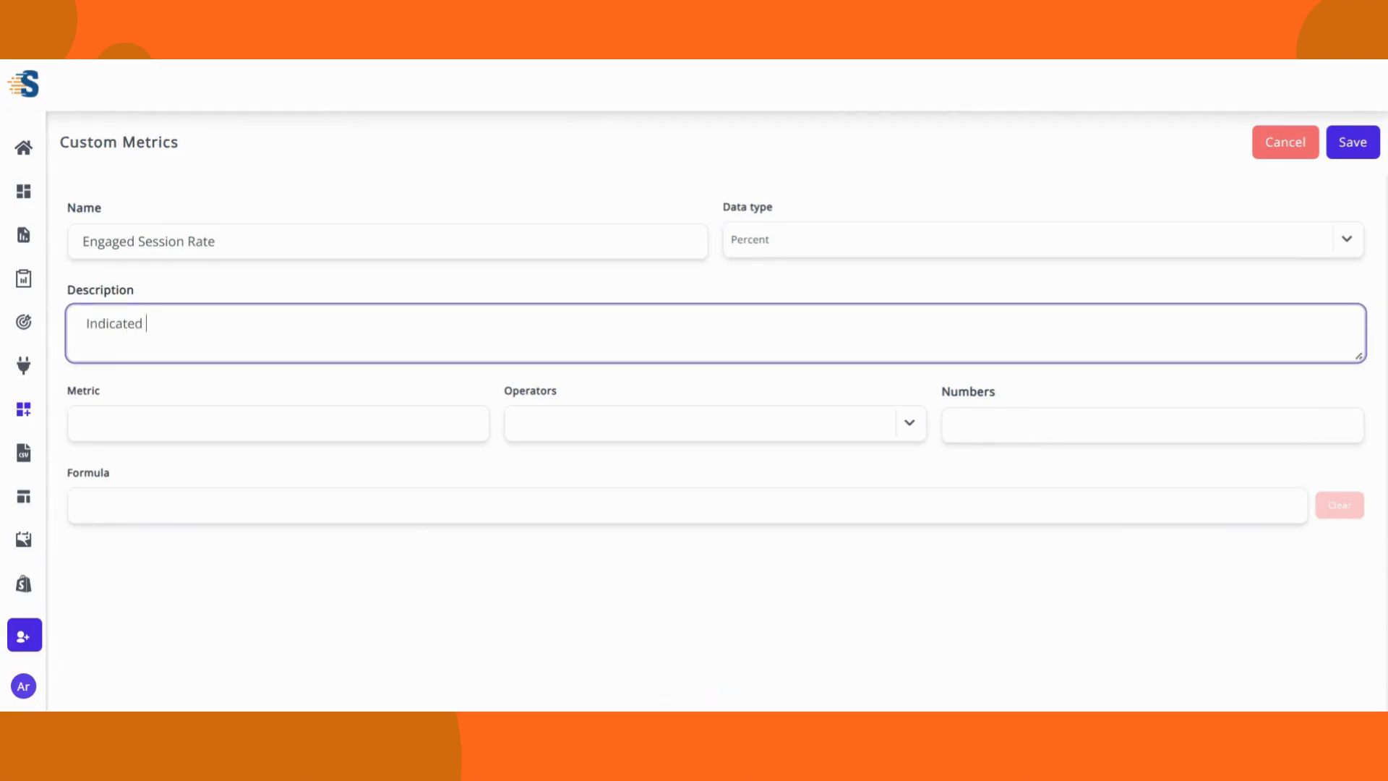
text(the content quality of t)
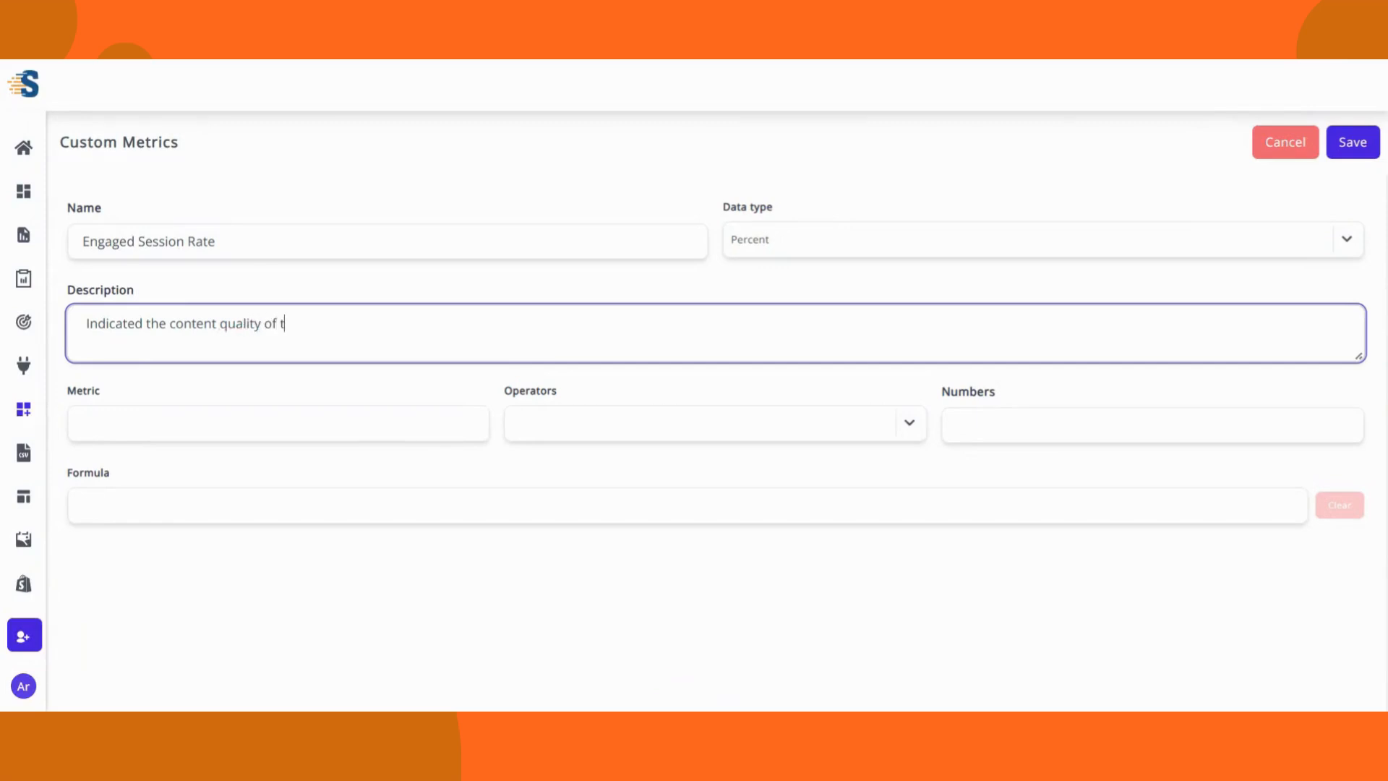
text(he website)
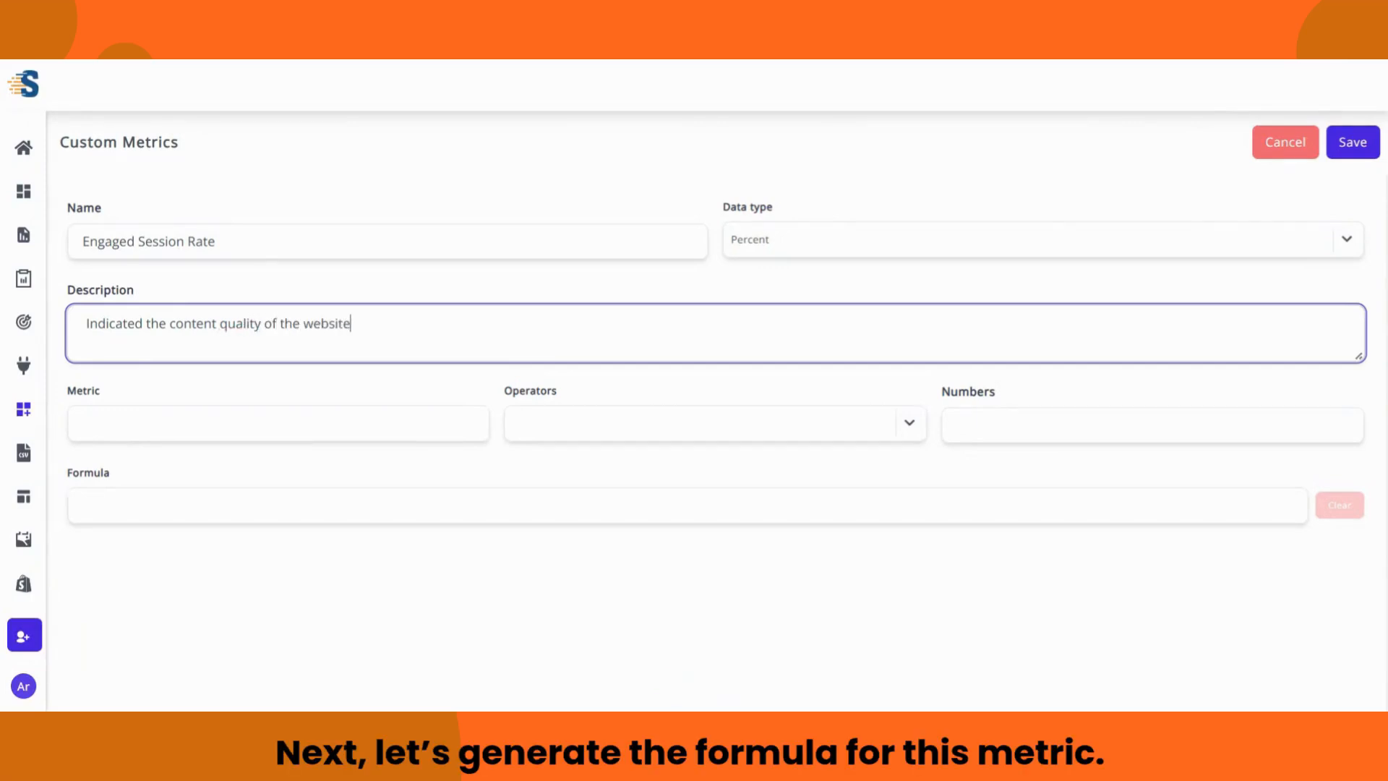
Start the formula with the Engaged sessions metric from the Google Analytics 4 integration
click(279, 424)
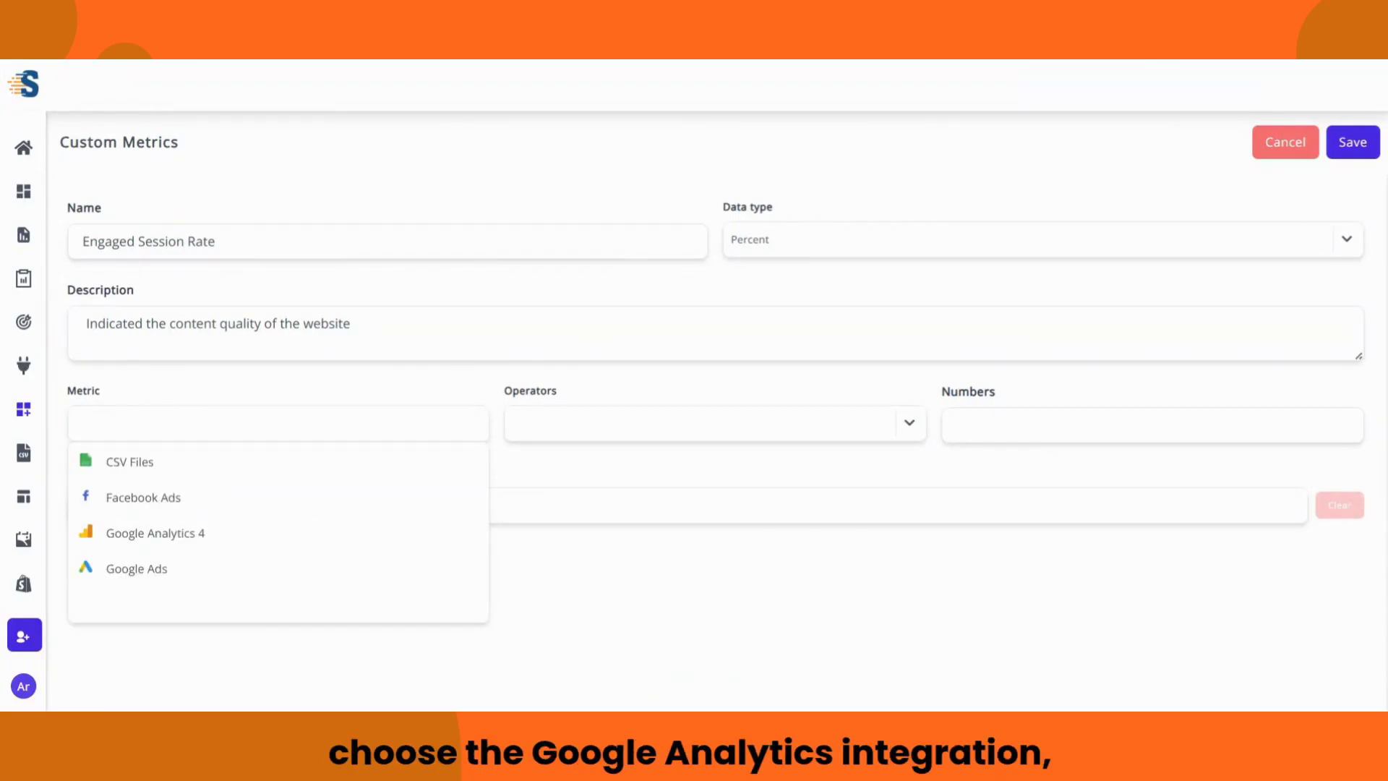
click(238, 533)
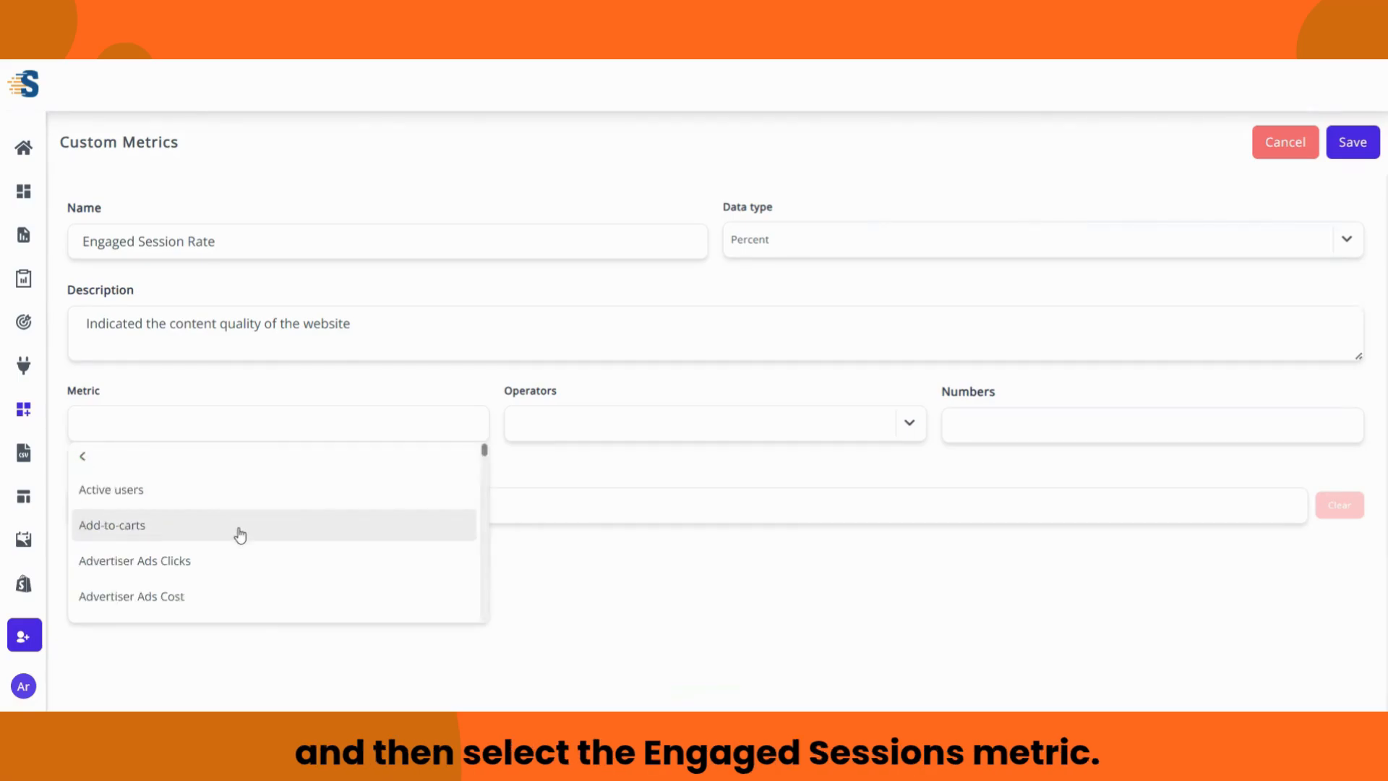
scroll(244, 512, down, 3)
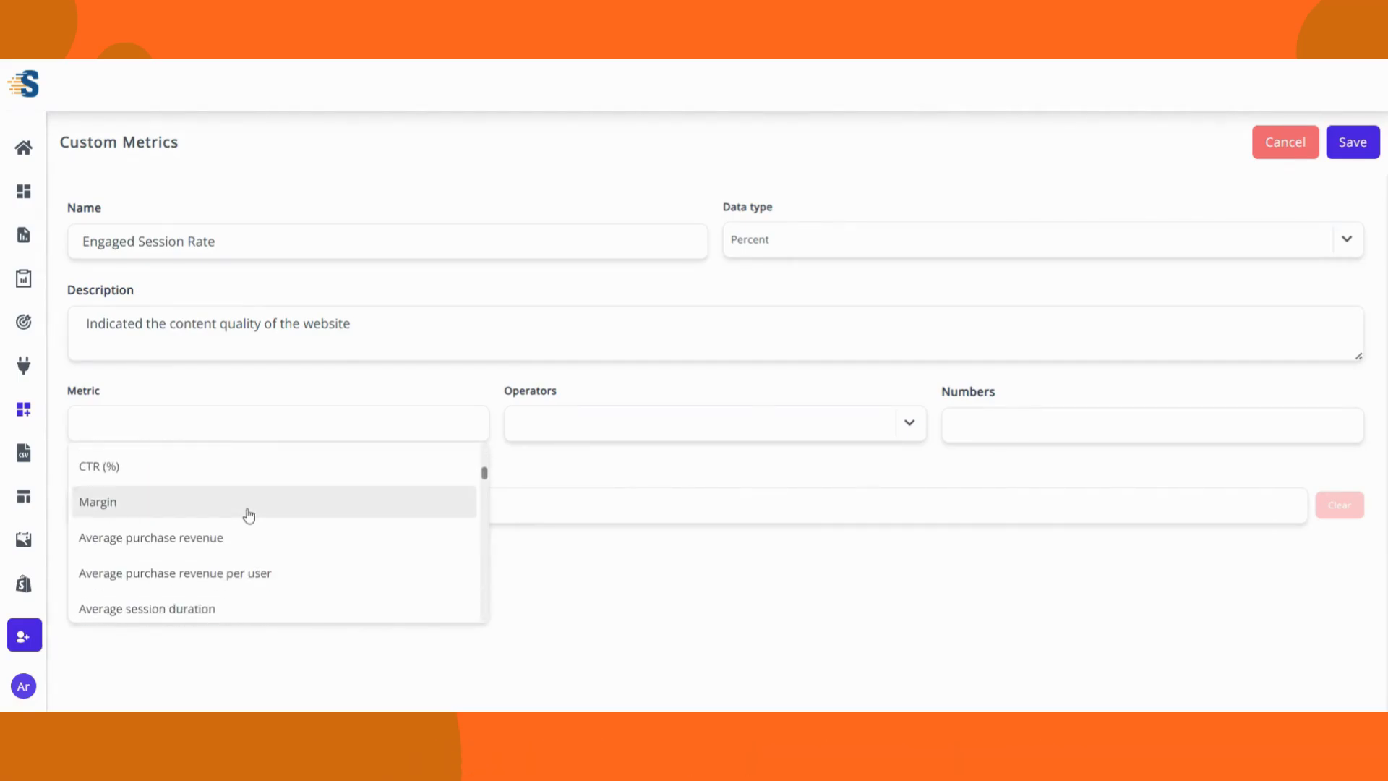
scroll(248, 516, down, 2)
click(202, 489)
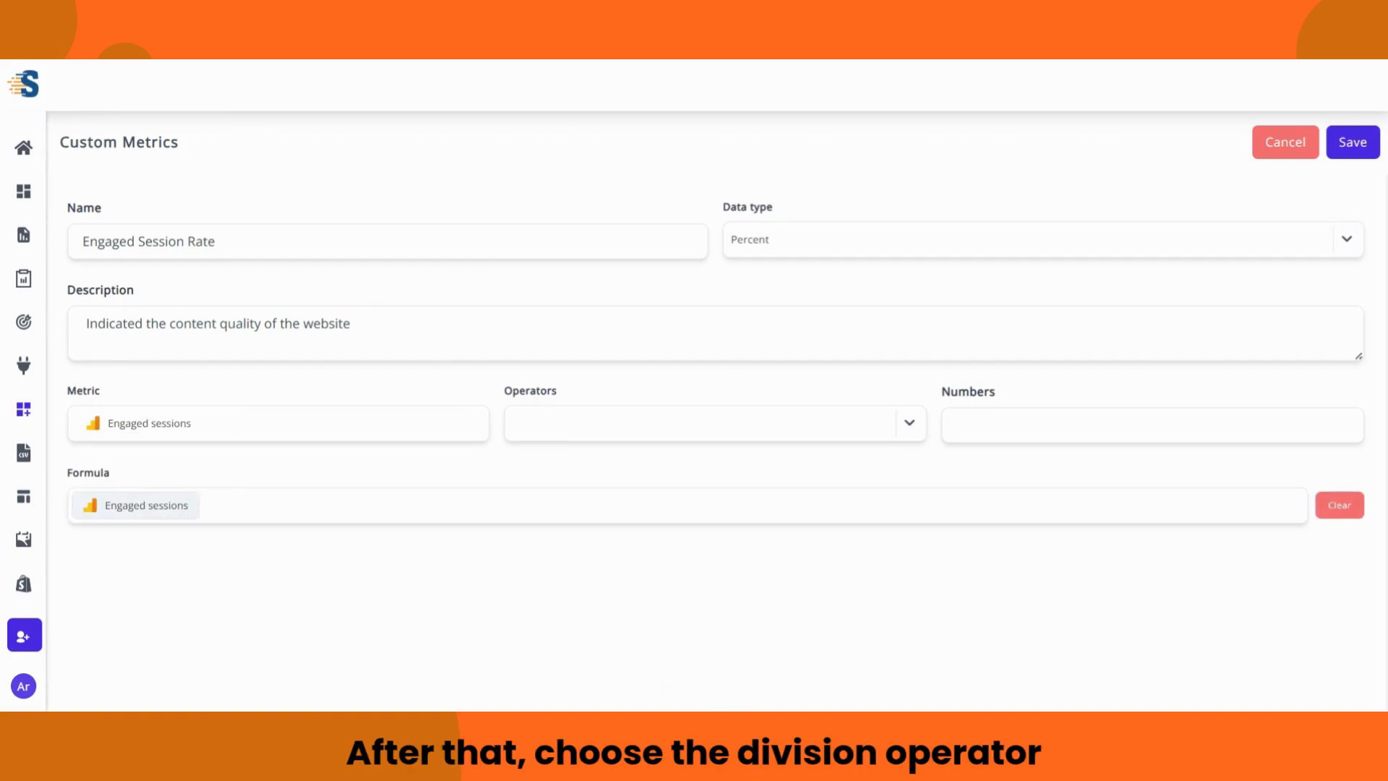
Extend the formula by dividing Engaged sessions by the Google Analytics 4 Sessions metric
click(878, 425)
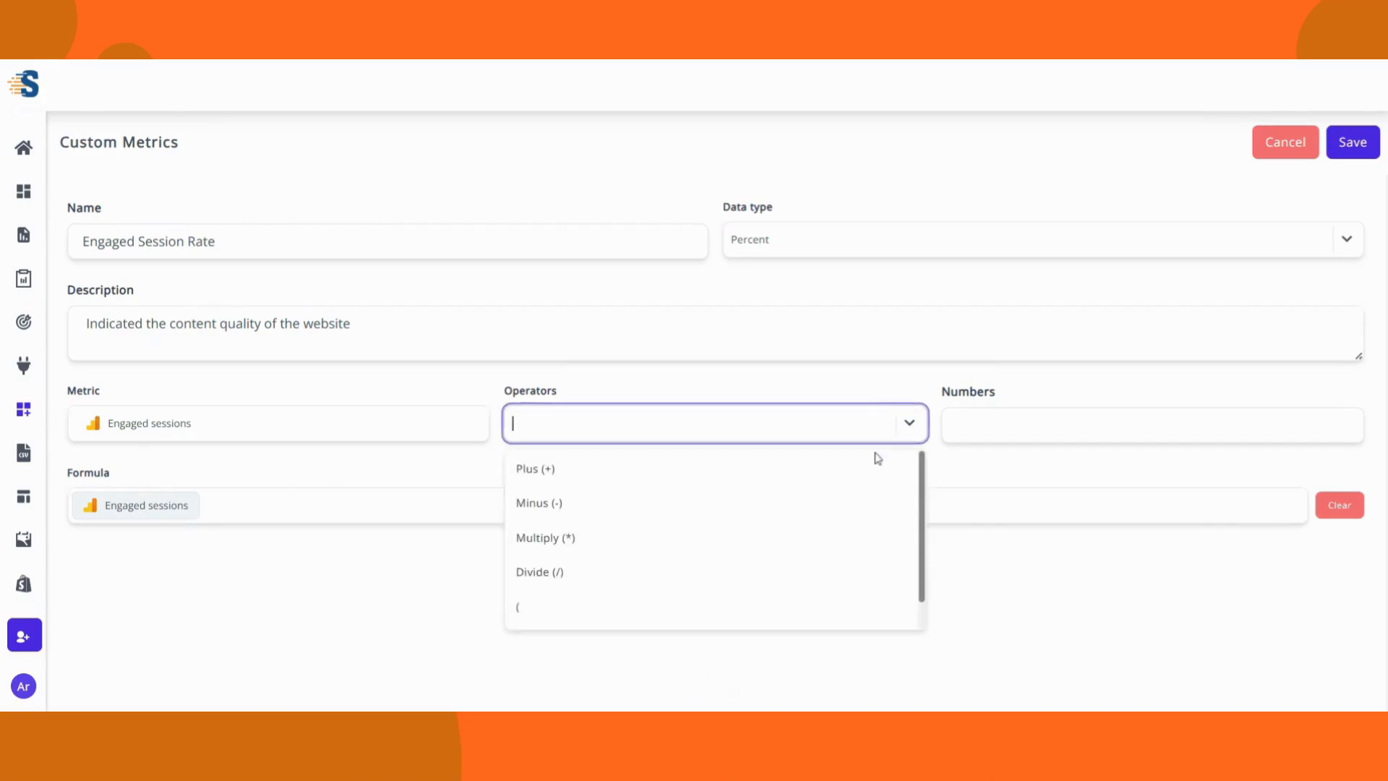
click(573, 568)
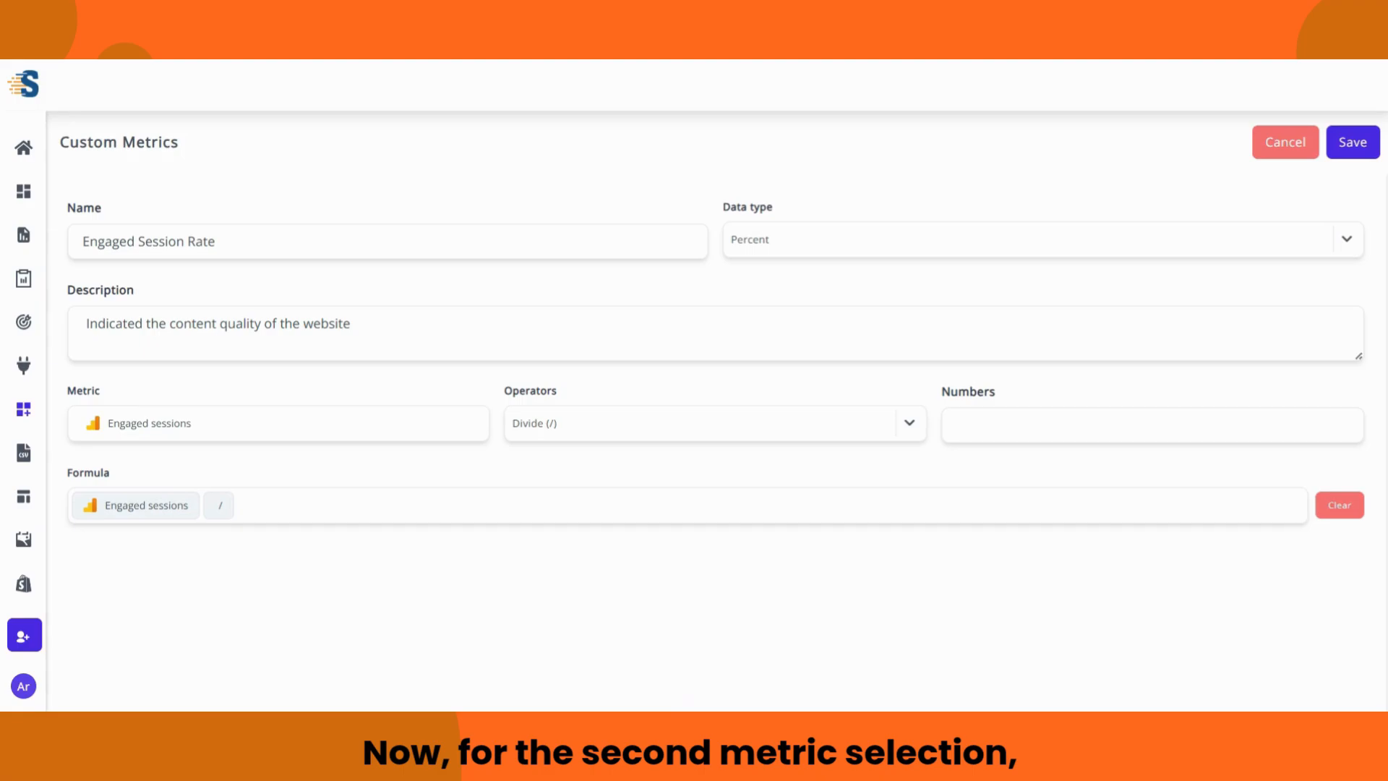
click(239, 426)
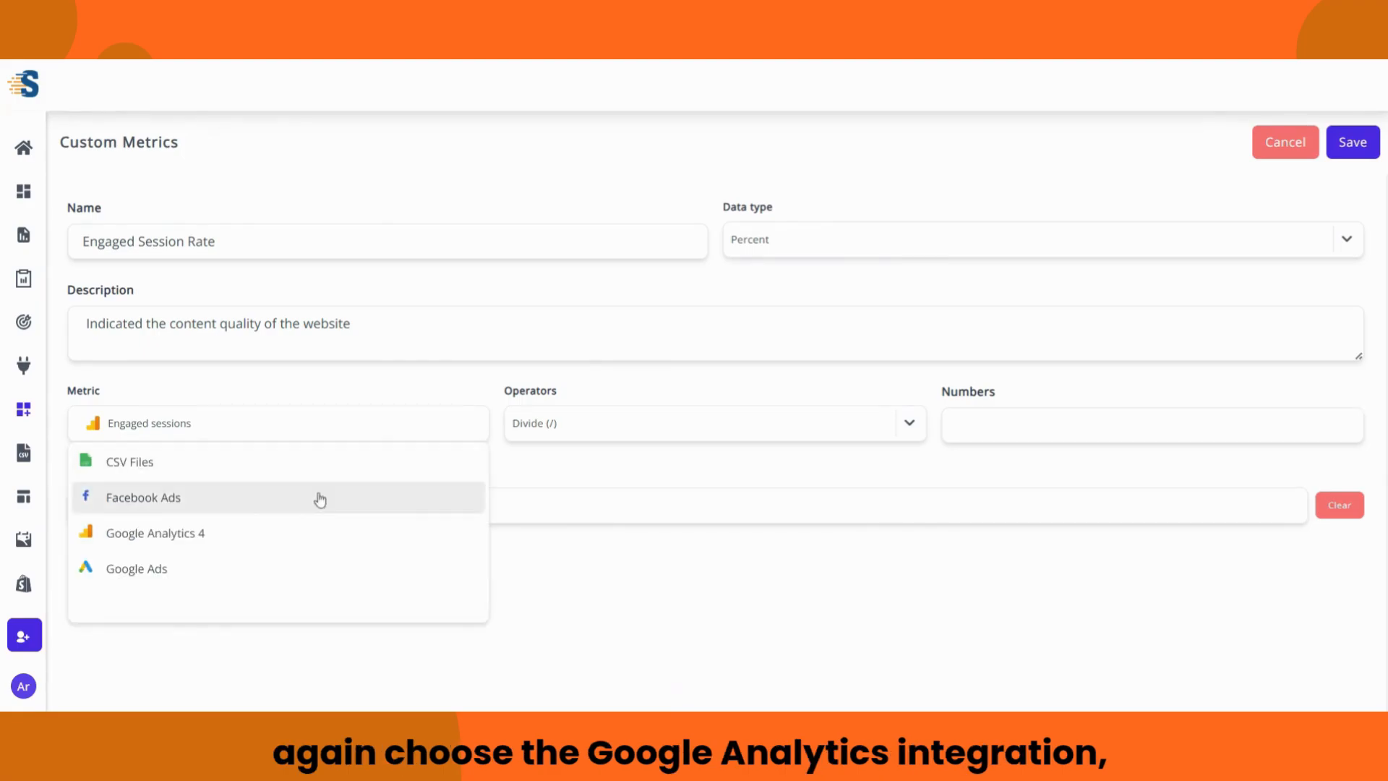
click(243, 533)
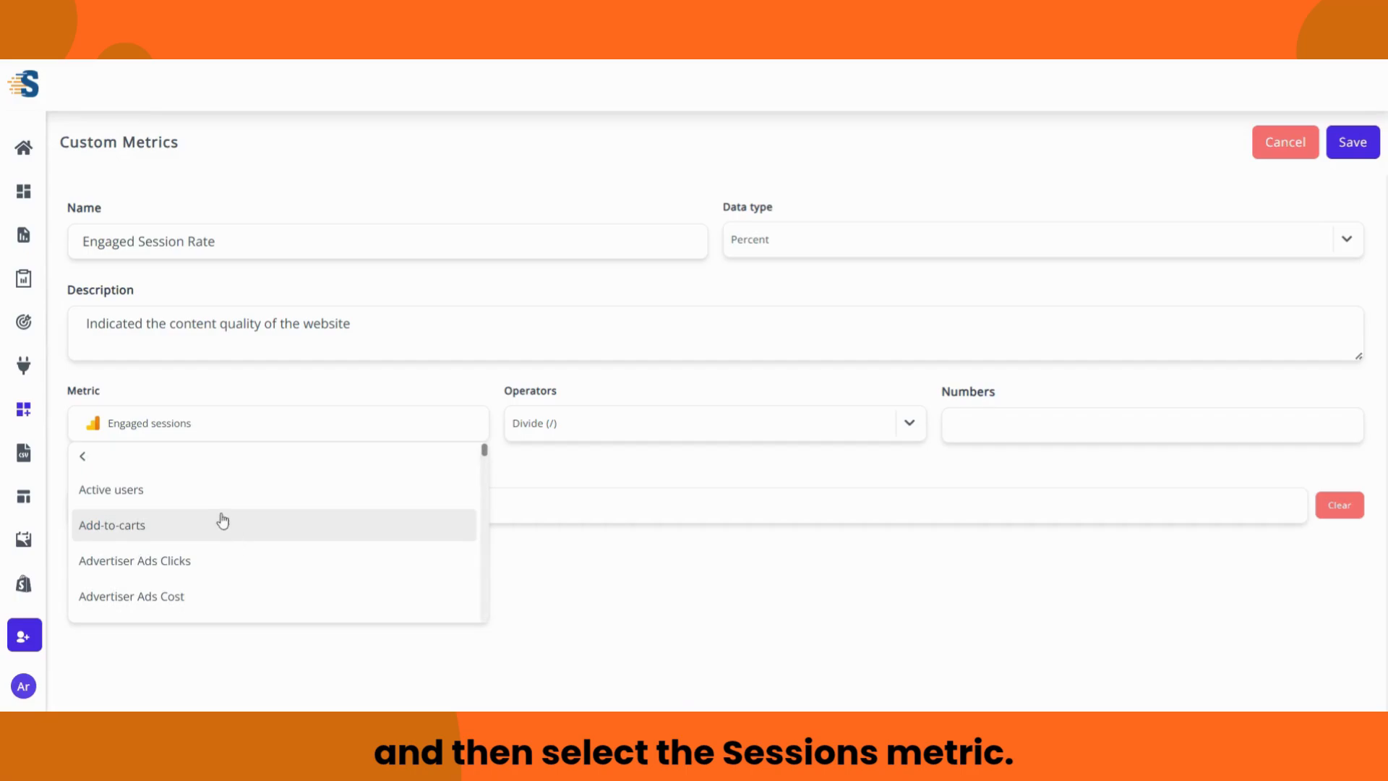
scroll(224, 521, down, 10)
scroll(212, 519, down, 5)
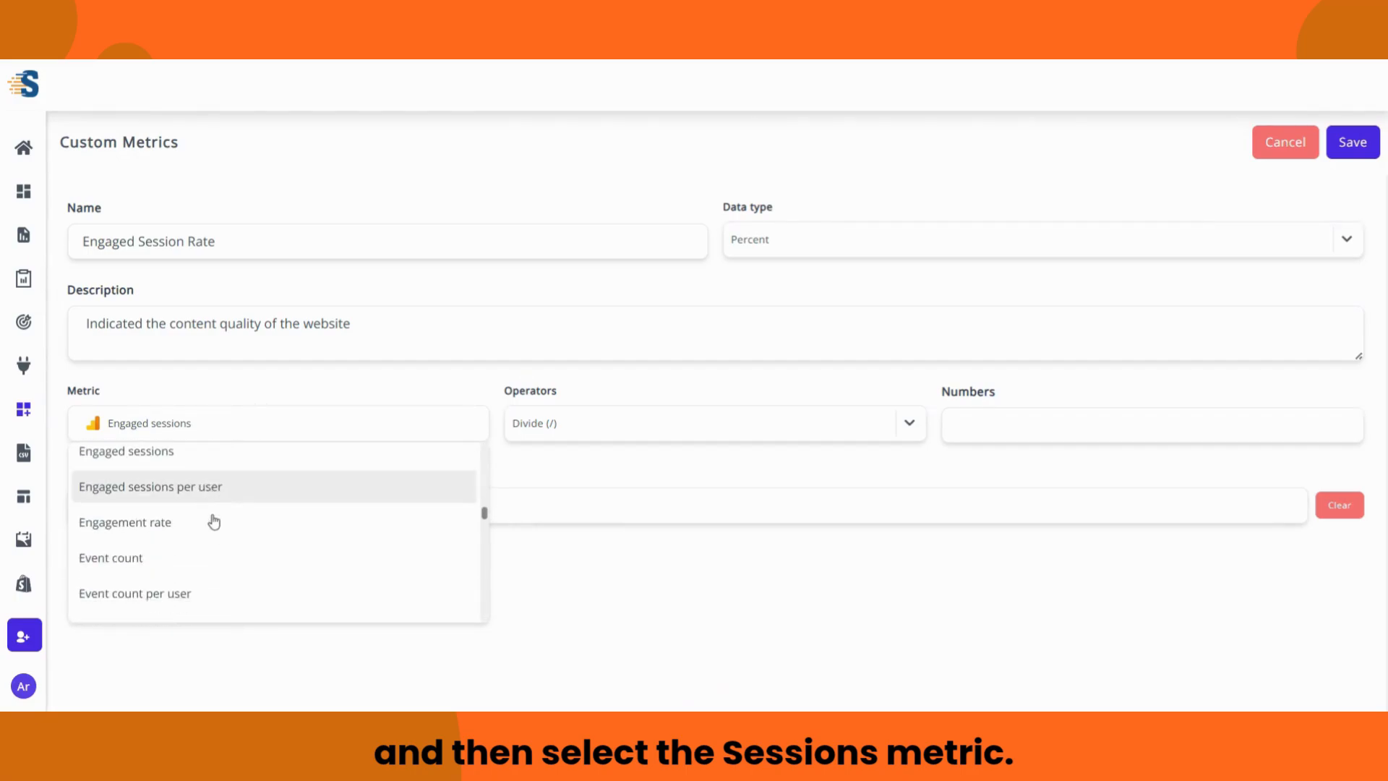
click(210, 518)
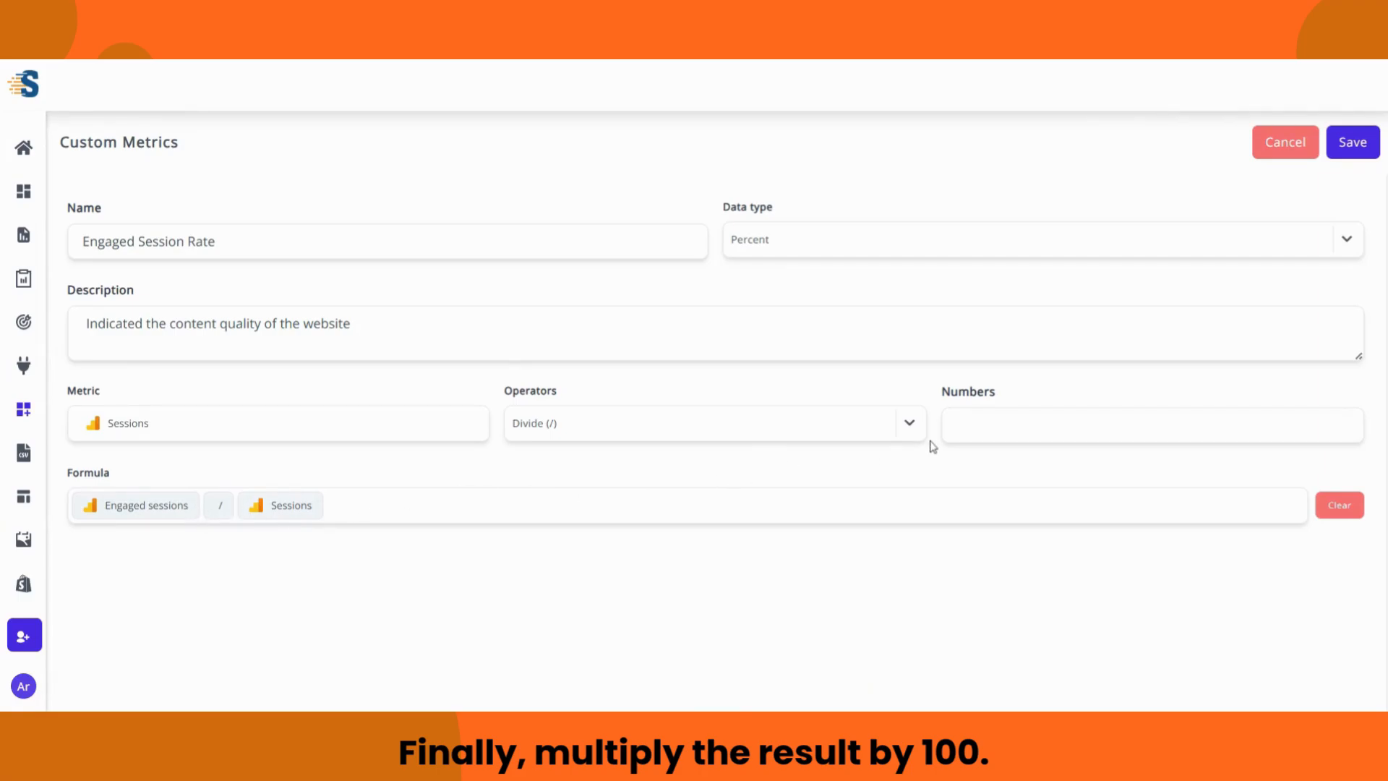
Complete the formula by multiplying the session ratio by 100, and save the custom metric
click(909, 425)
click(635, 538)
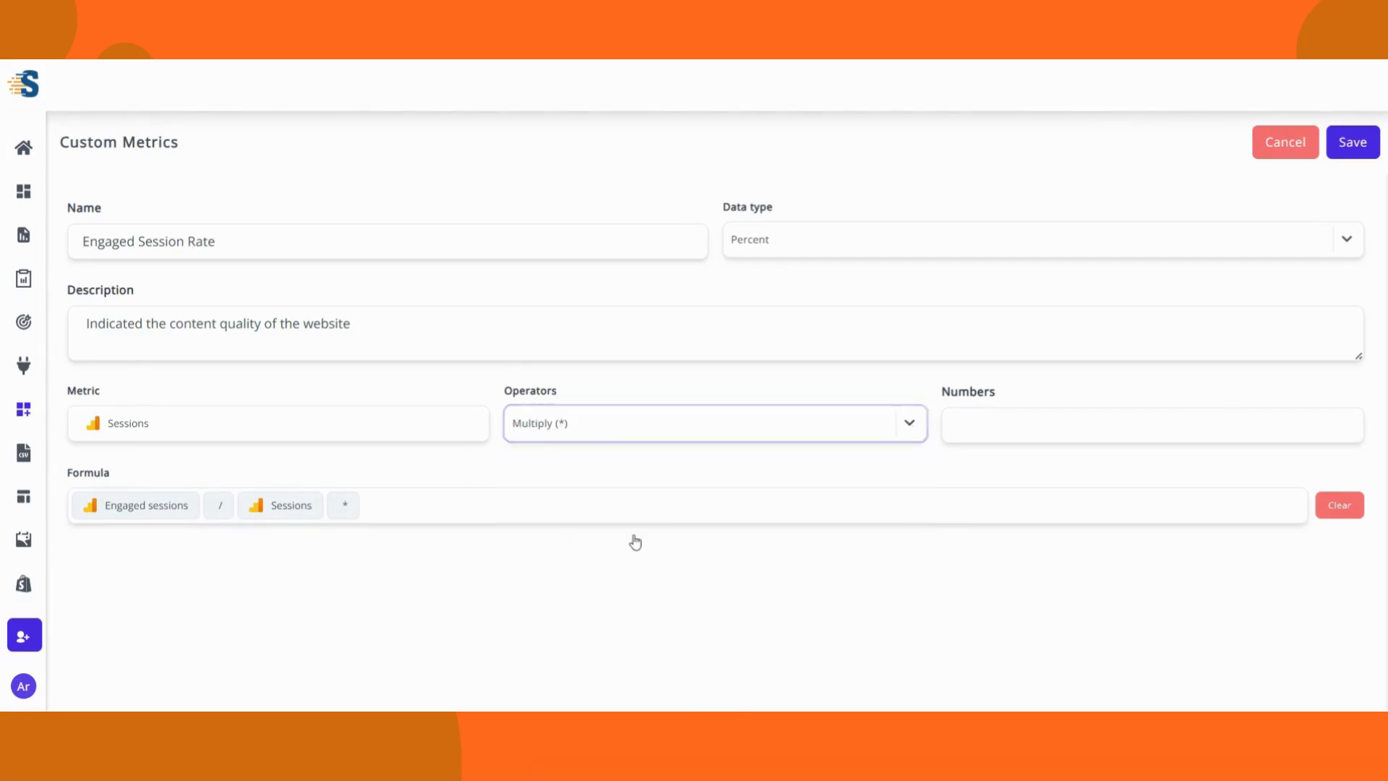
click(1139, 425)
text(100)
key(Return)
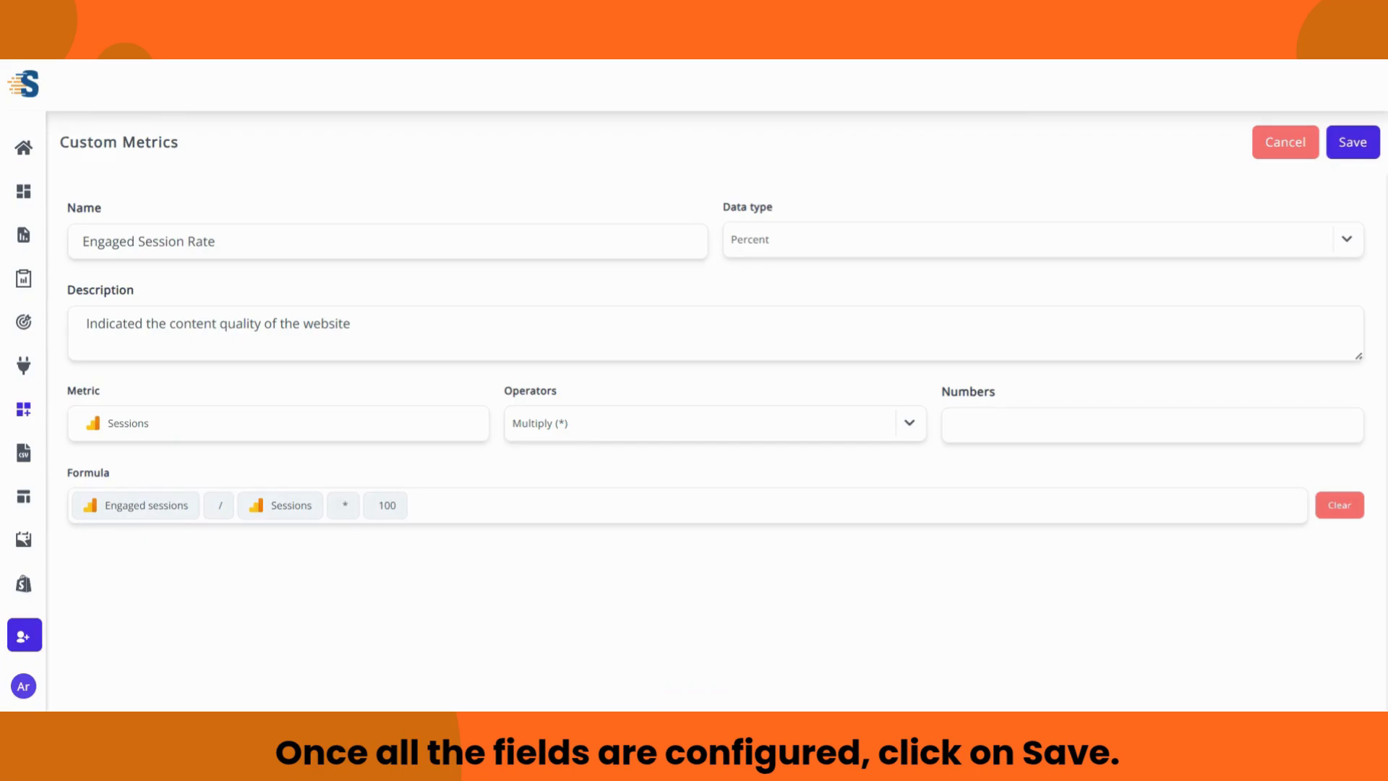
click(1354, 147)
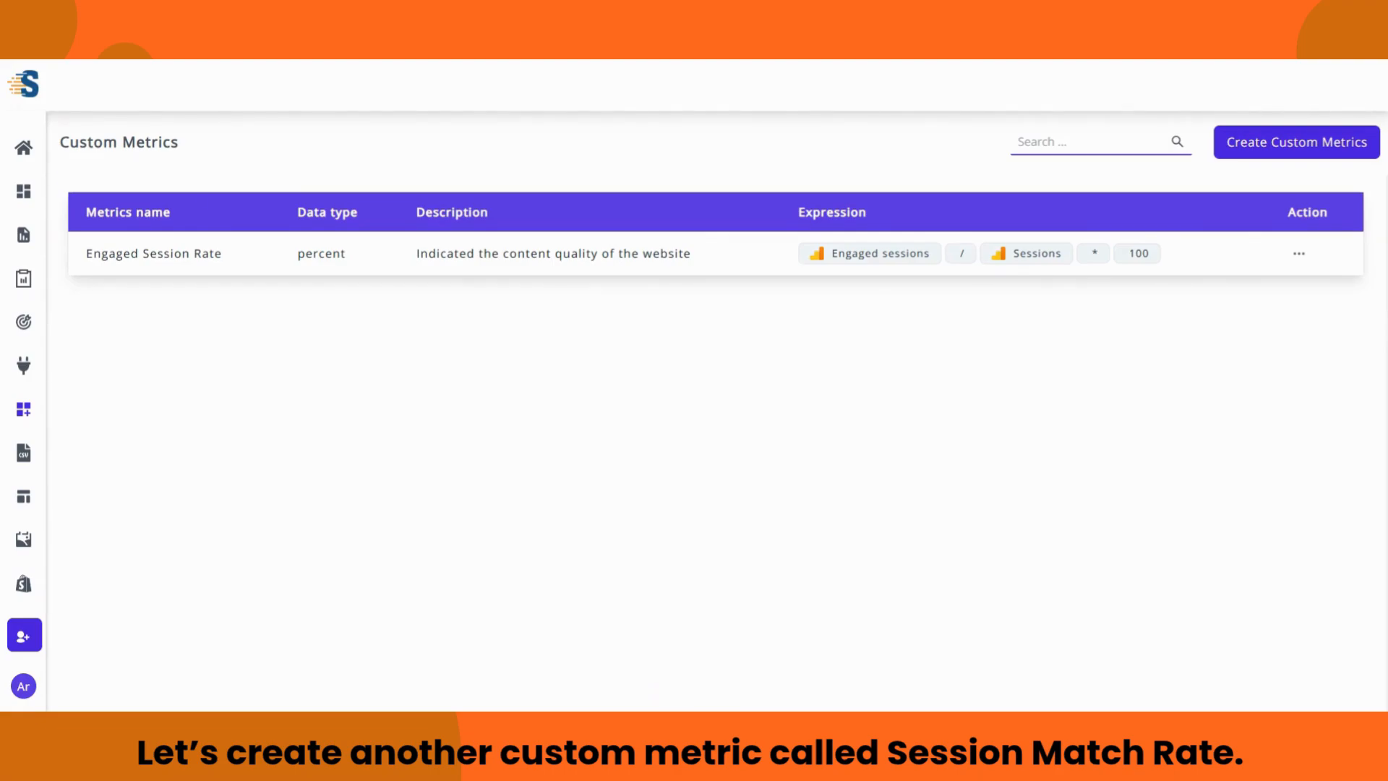
Create another custom metric named "Session Match Rate" with the Percent data type
click(1265, 146)
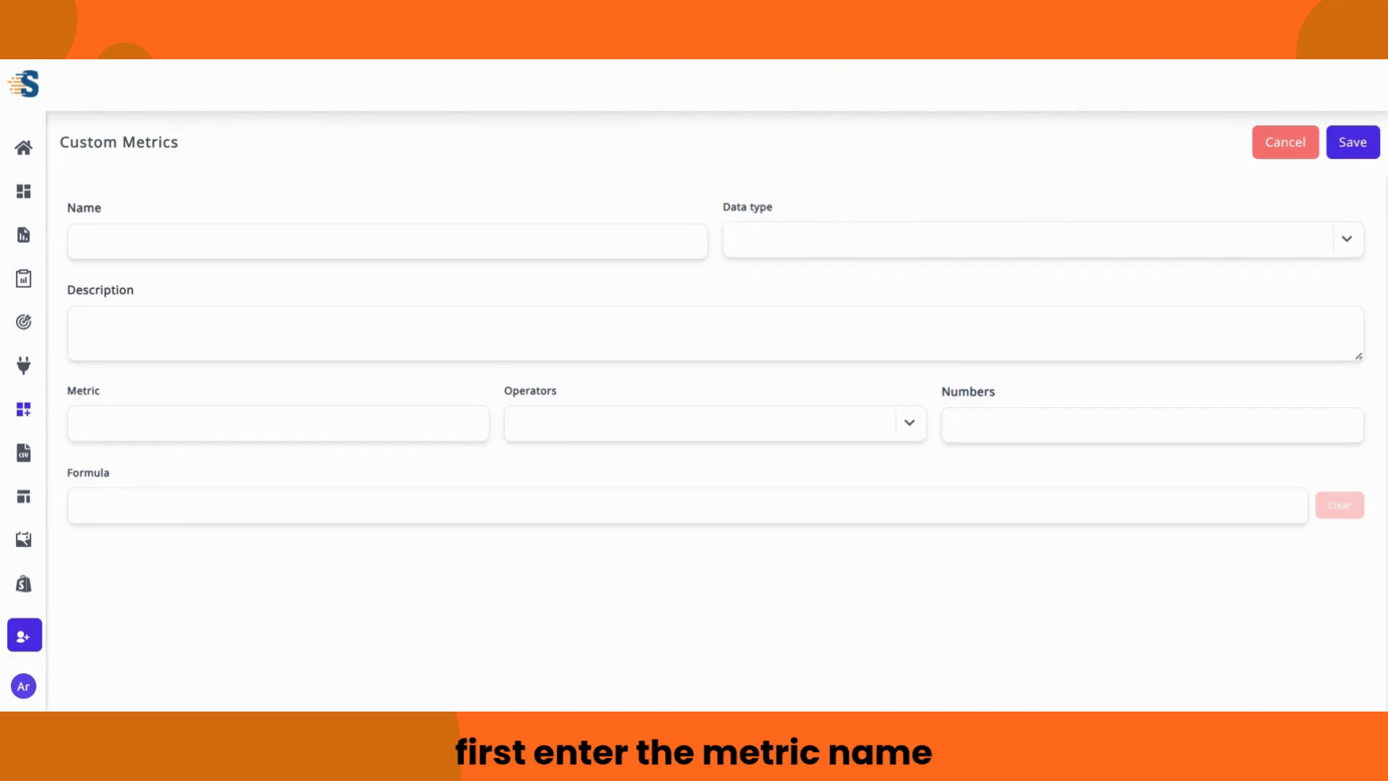
click(693, 230)
text(Sess)
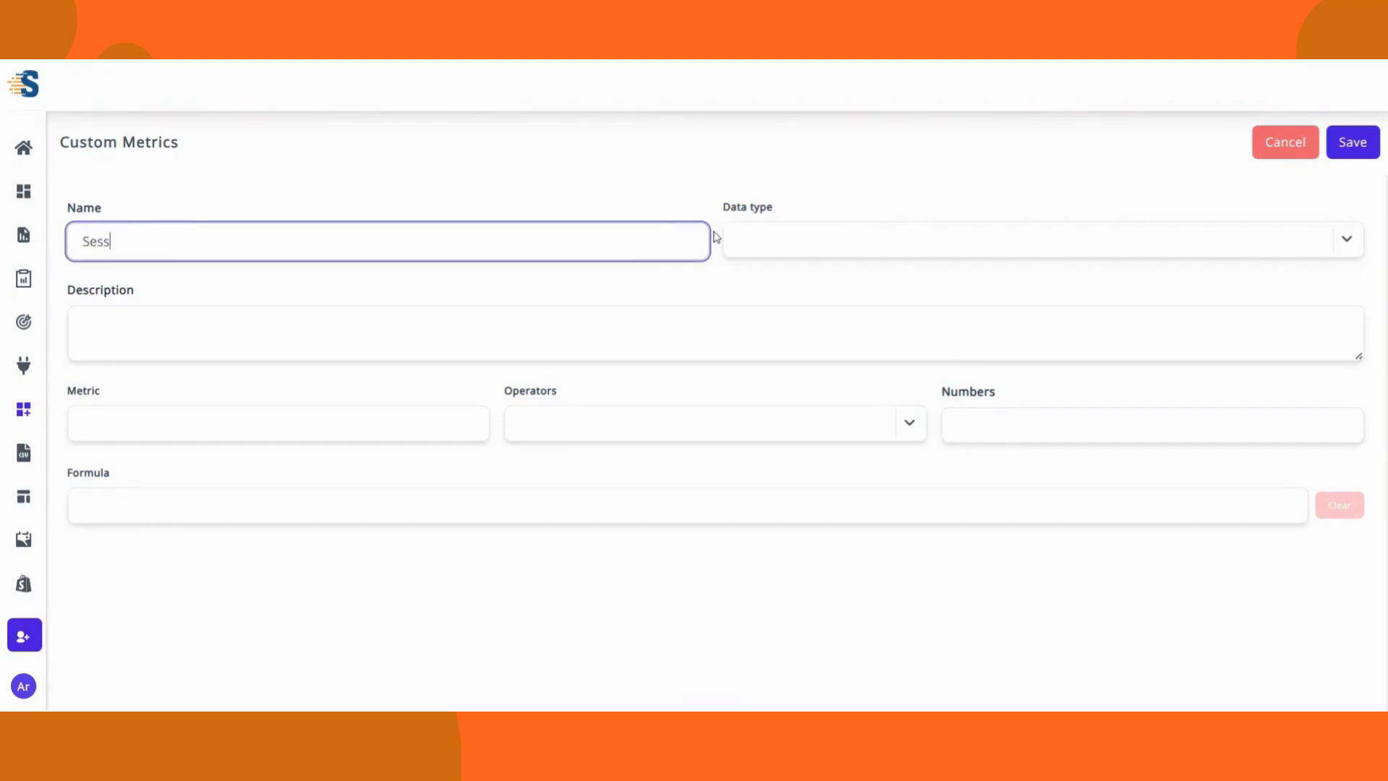
text(ion Match Rate)
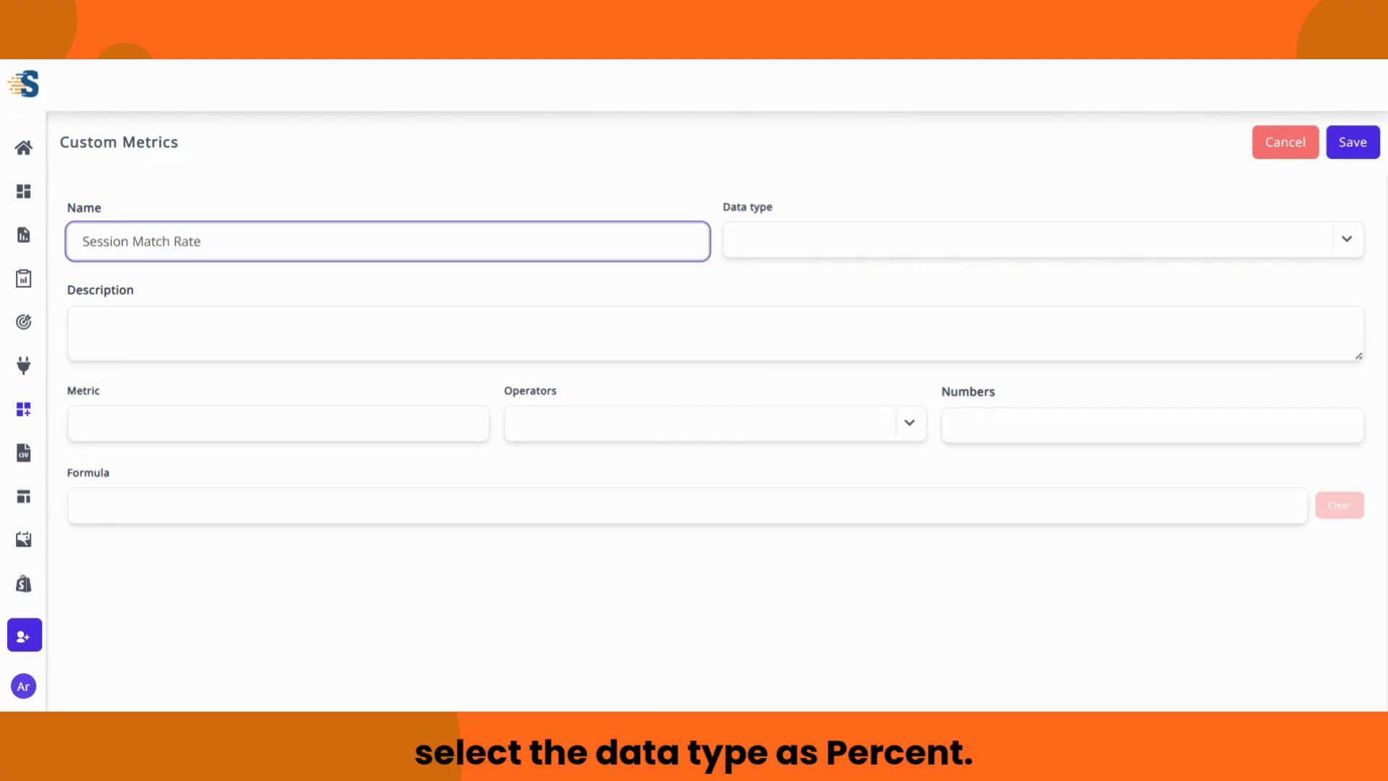
click(1027, 240)
click(766, 389)
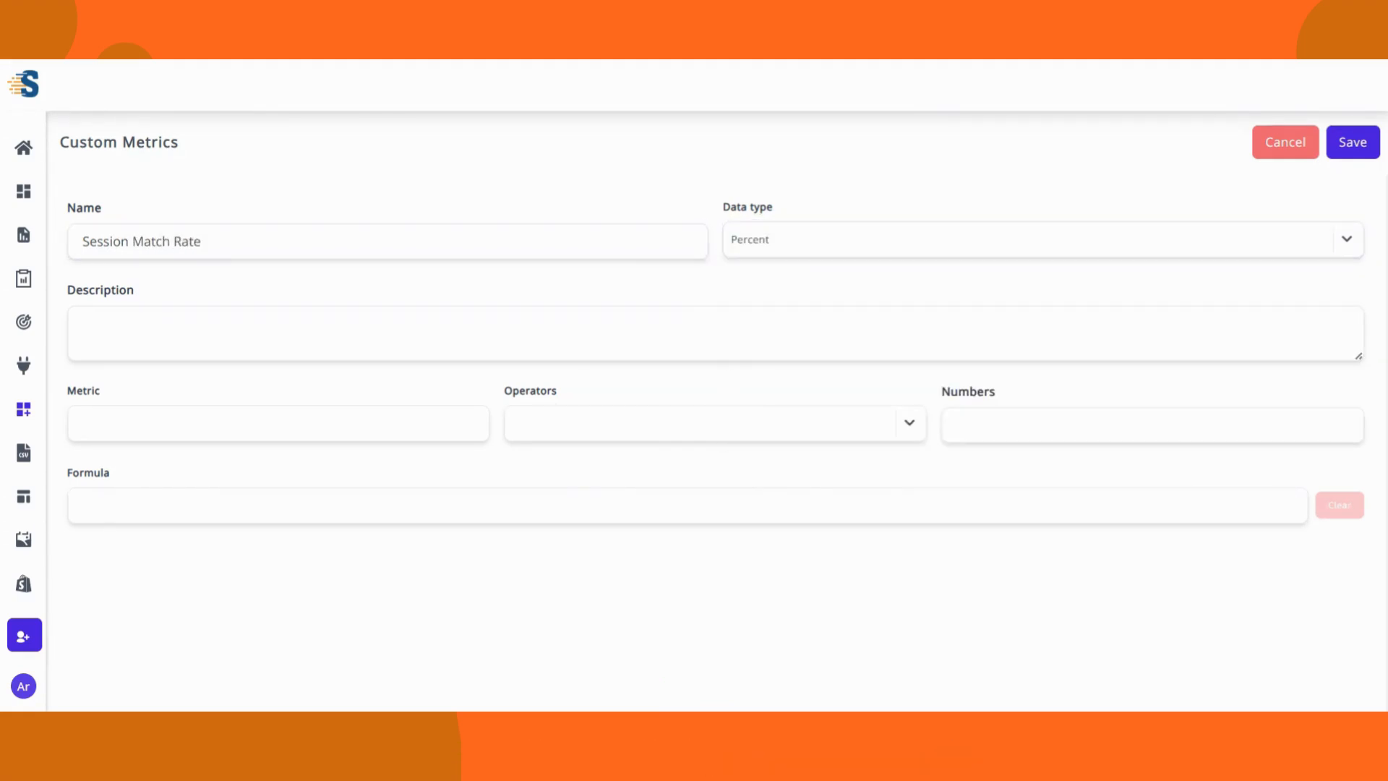
Describe the Session Match Rate metric as "Tracks clicks to session accuracy"
click(715, 333)
text(Tracks)
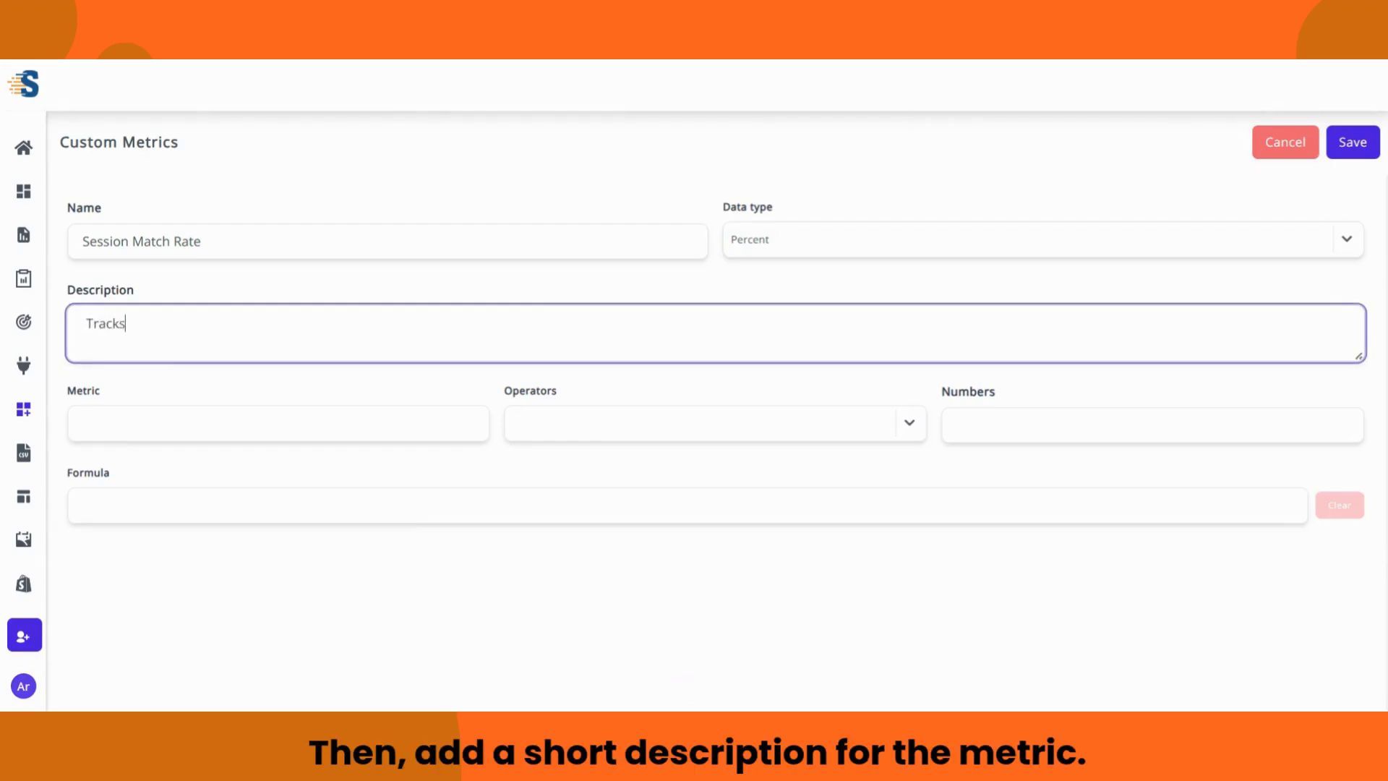
text( clicks to session accuracy)
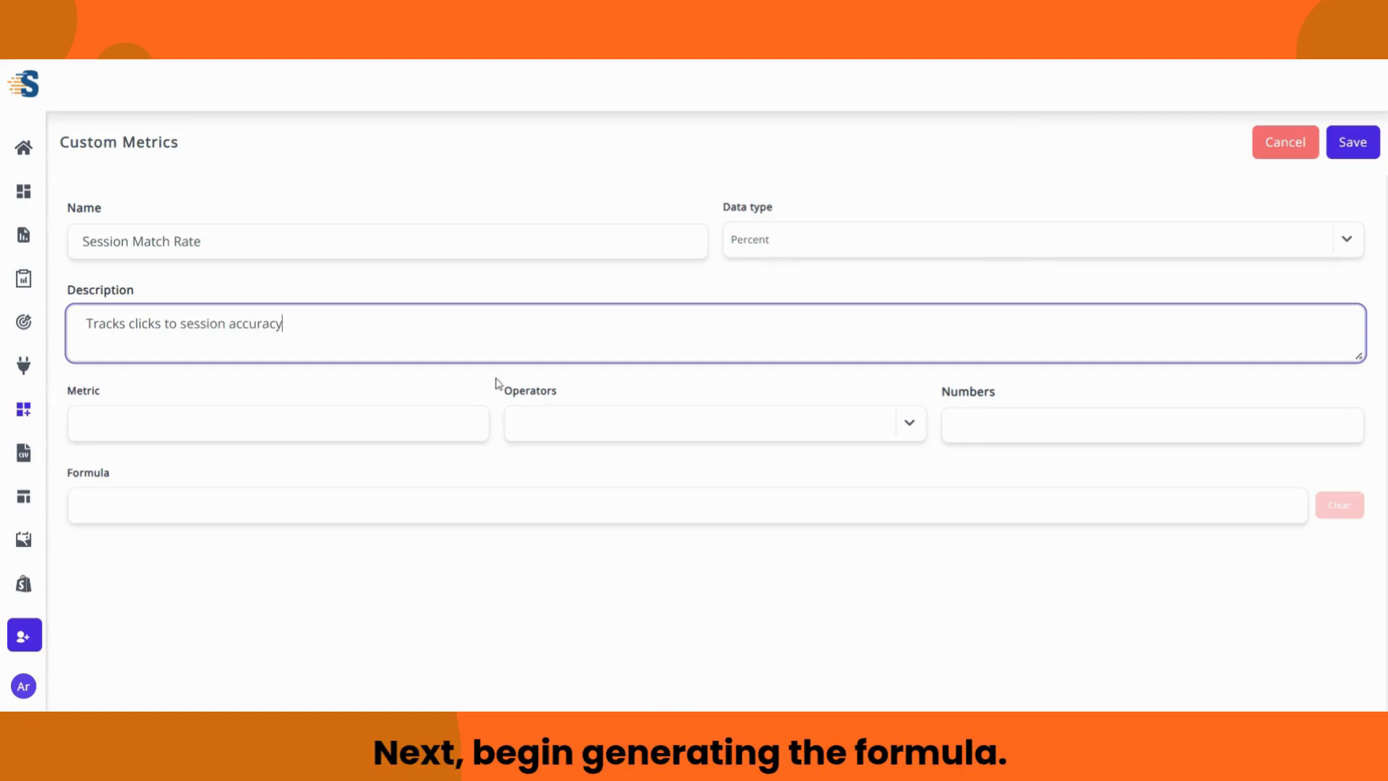
Start the Session Match Rate formula with an opening parenthesis followed by the Google Analytics 4 Sessions metric
click(450, 414)
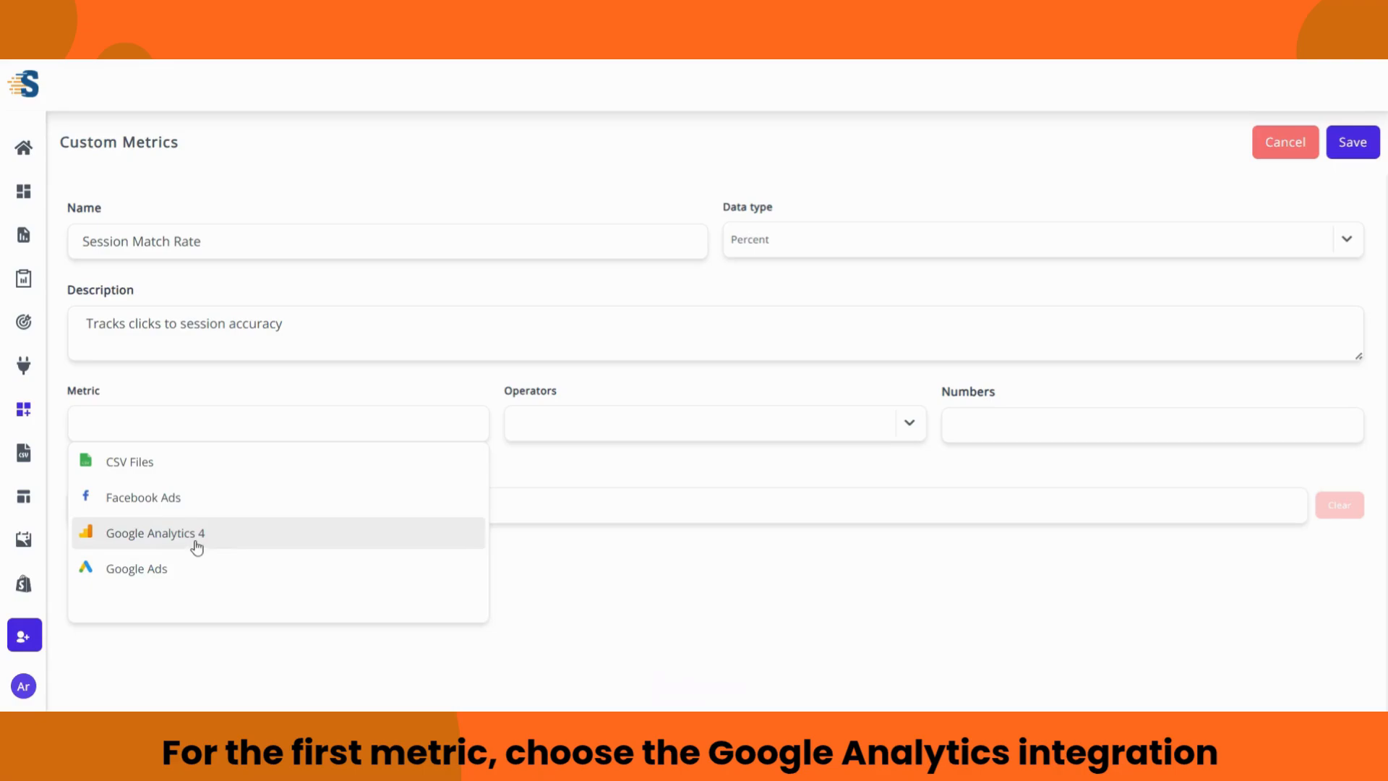
click(495, 433)
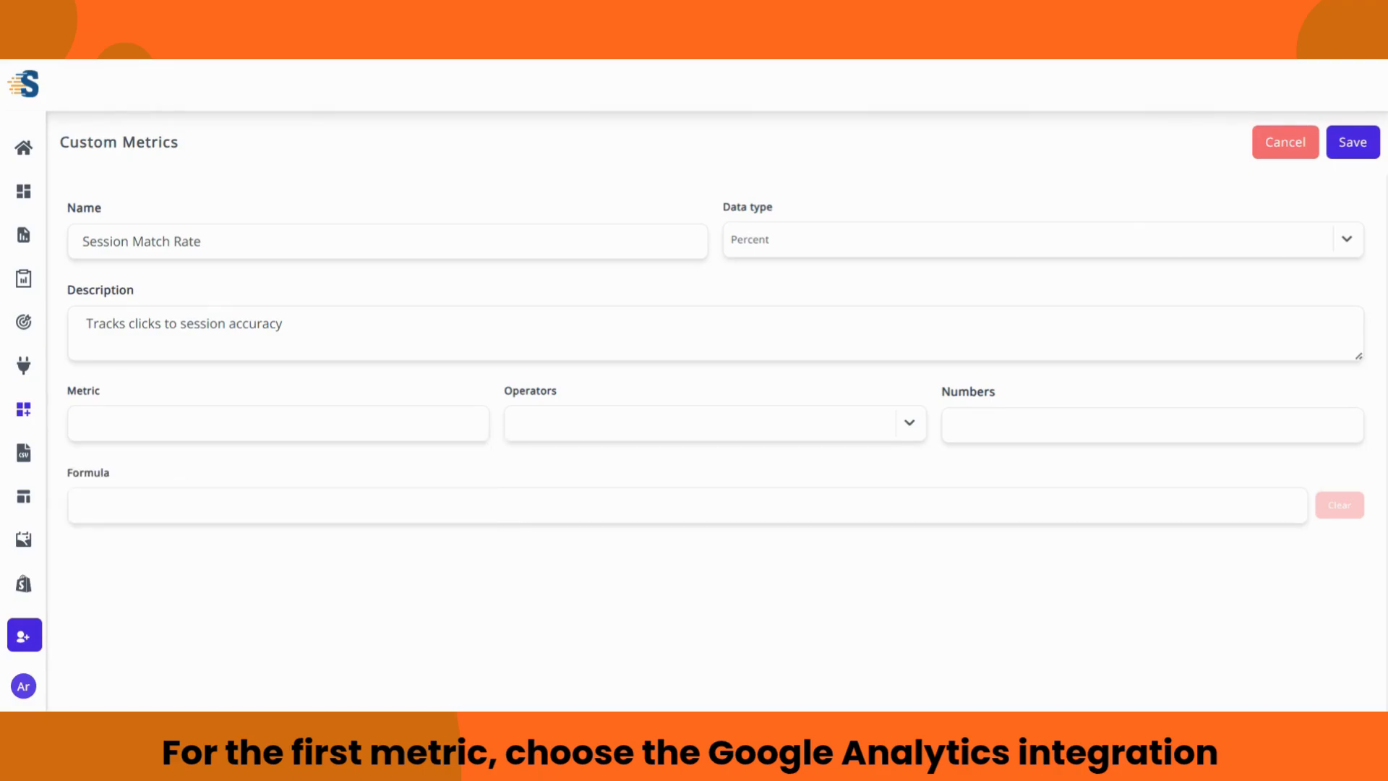
click(909, 422)
click(557, 578)
click(325, 425)
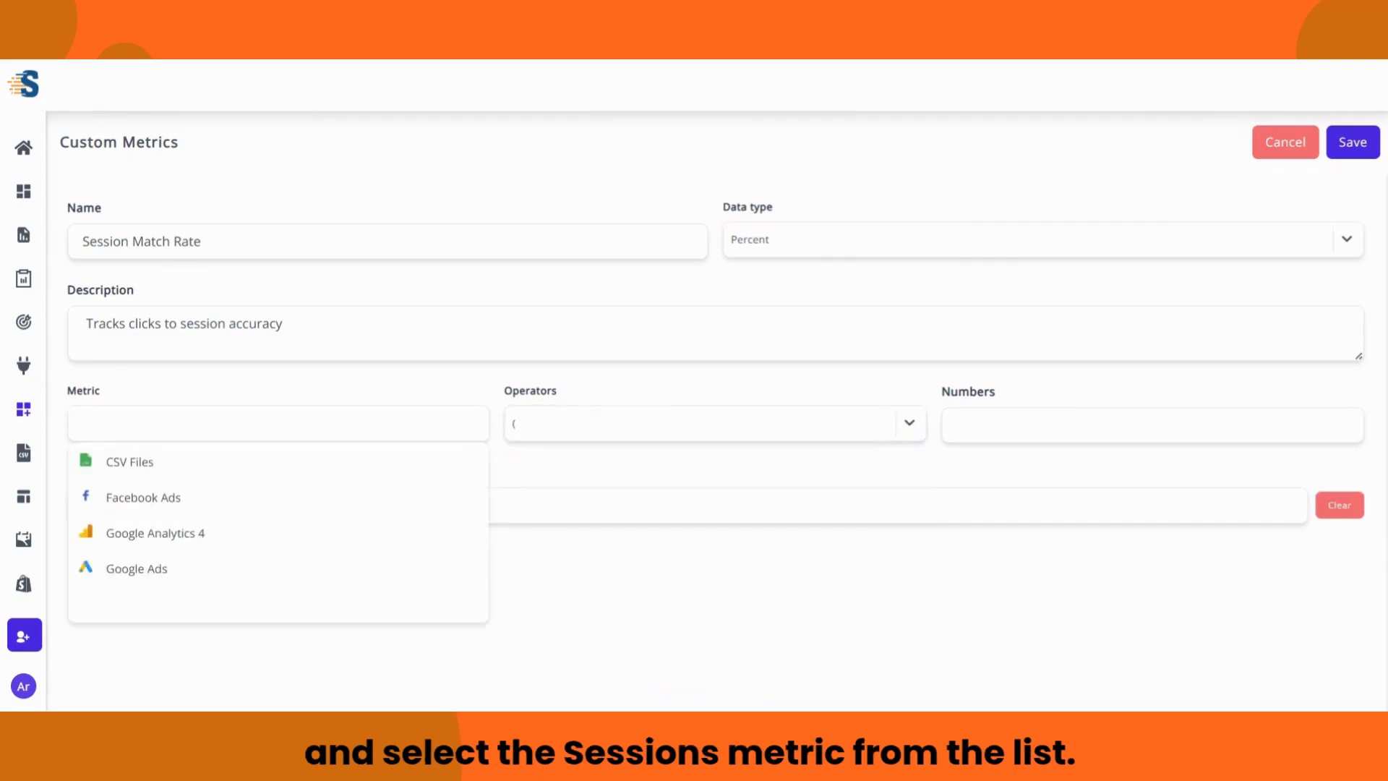
click(189, 535)
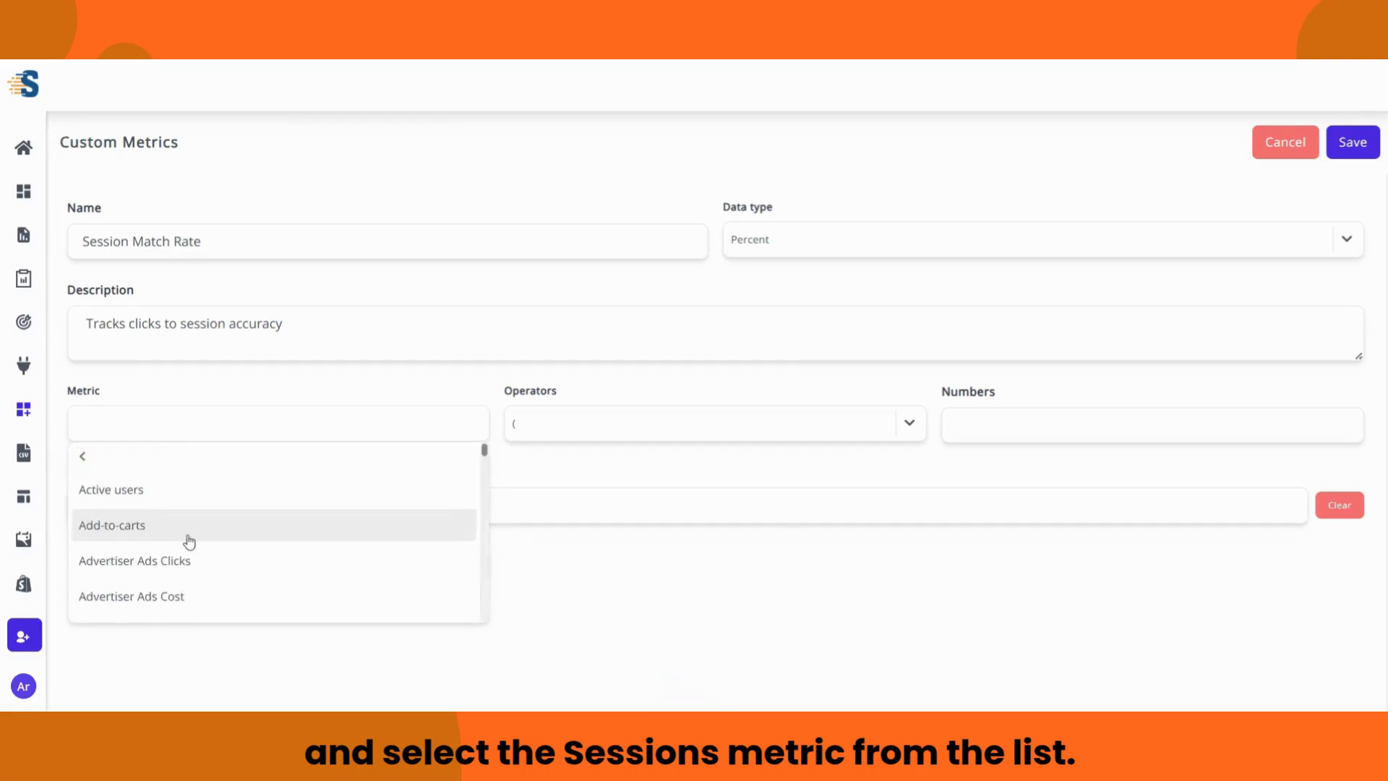
scroll(160, 499, down, 15)
scroll(158, 503, down, 10)
scroll(157, 503, down, 2)
click(149, 526)
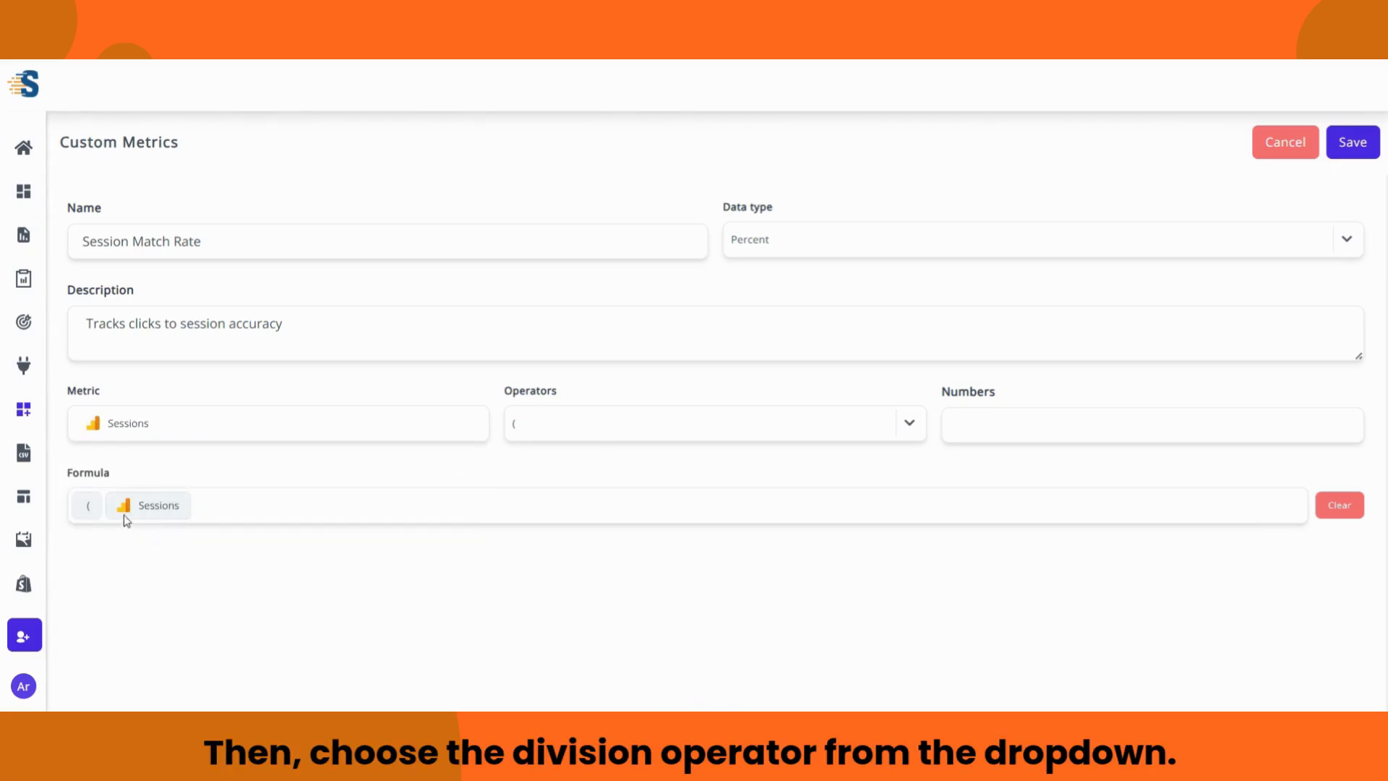
Extend the formula by dividing Sessions by the Facebook Ads Link Clicks metric
click(909, 435)
click(622, 575)
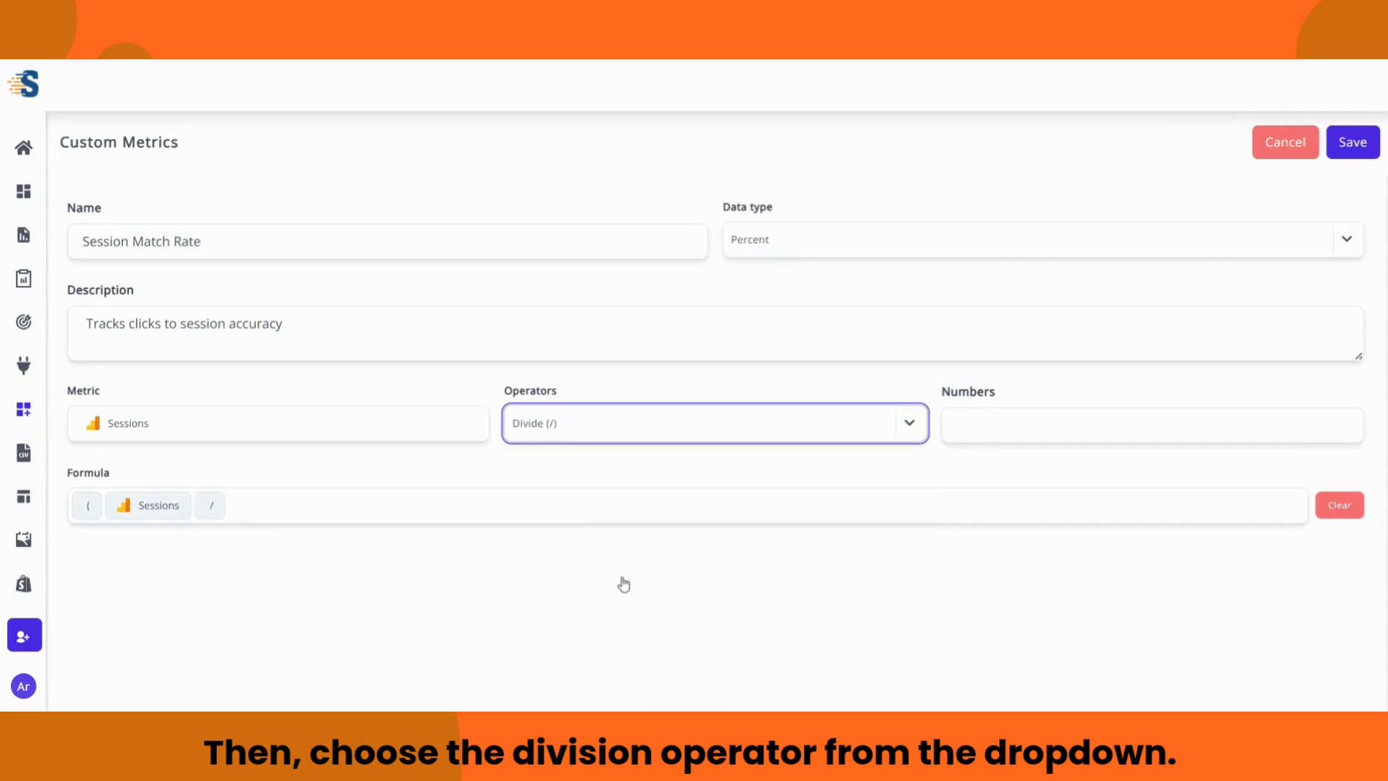
click(279, 426)
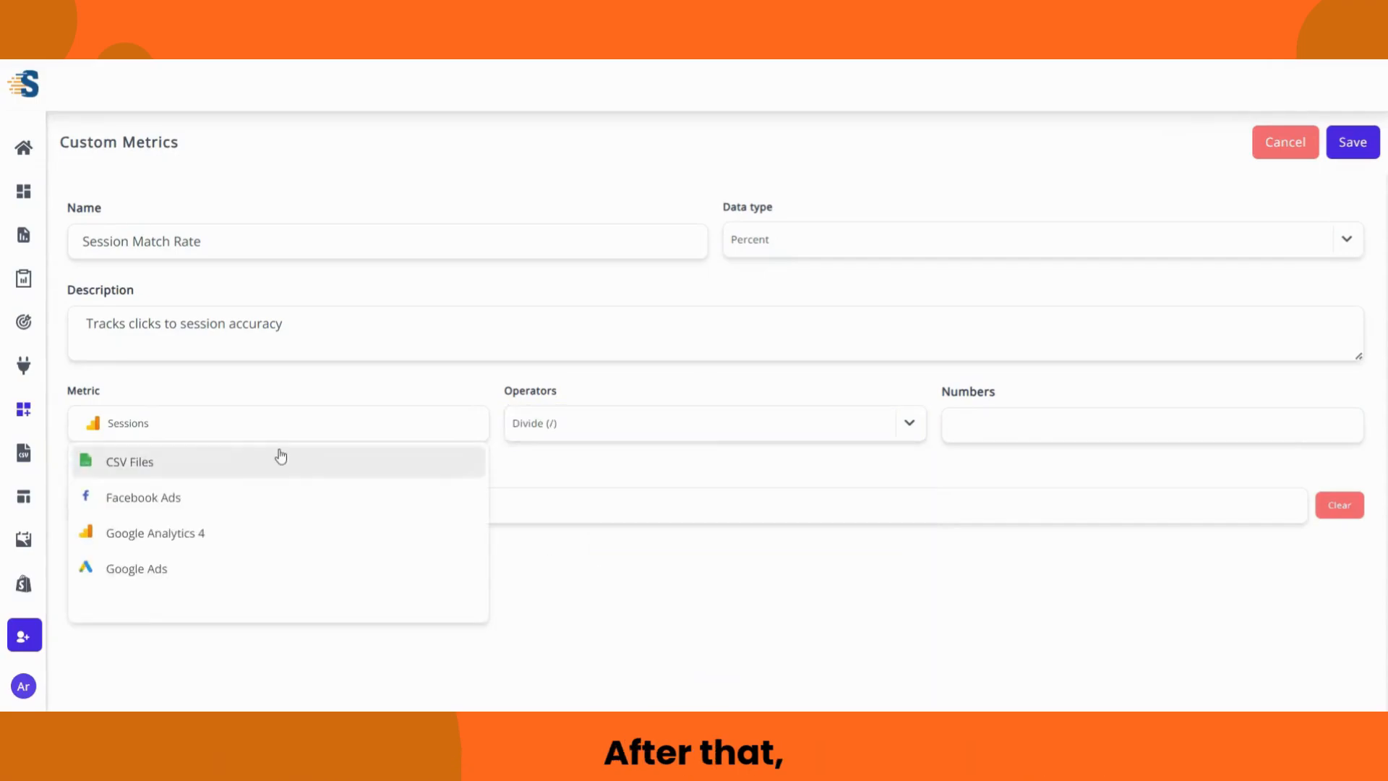
click(227, 504)
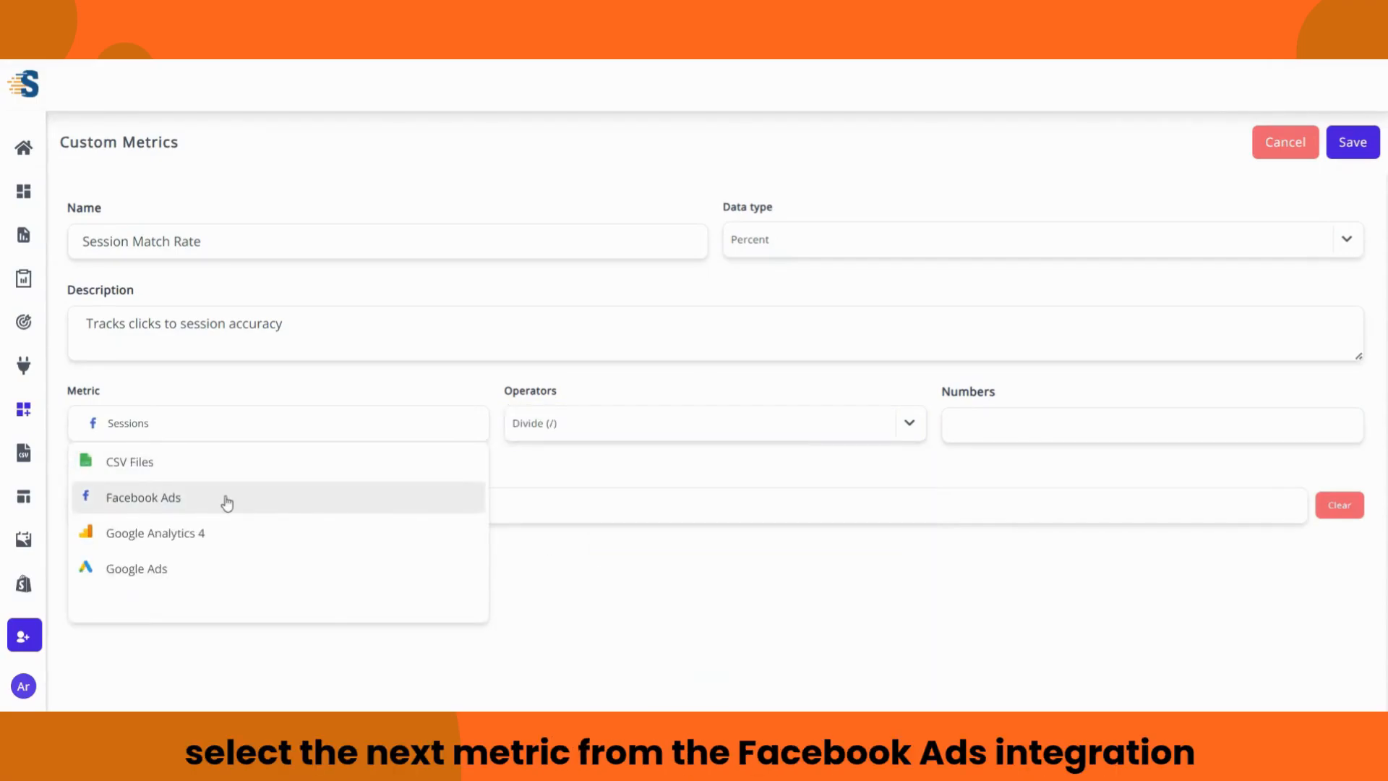
scroll(230, 511, down, 10)
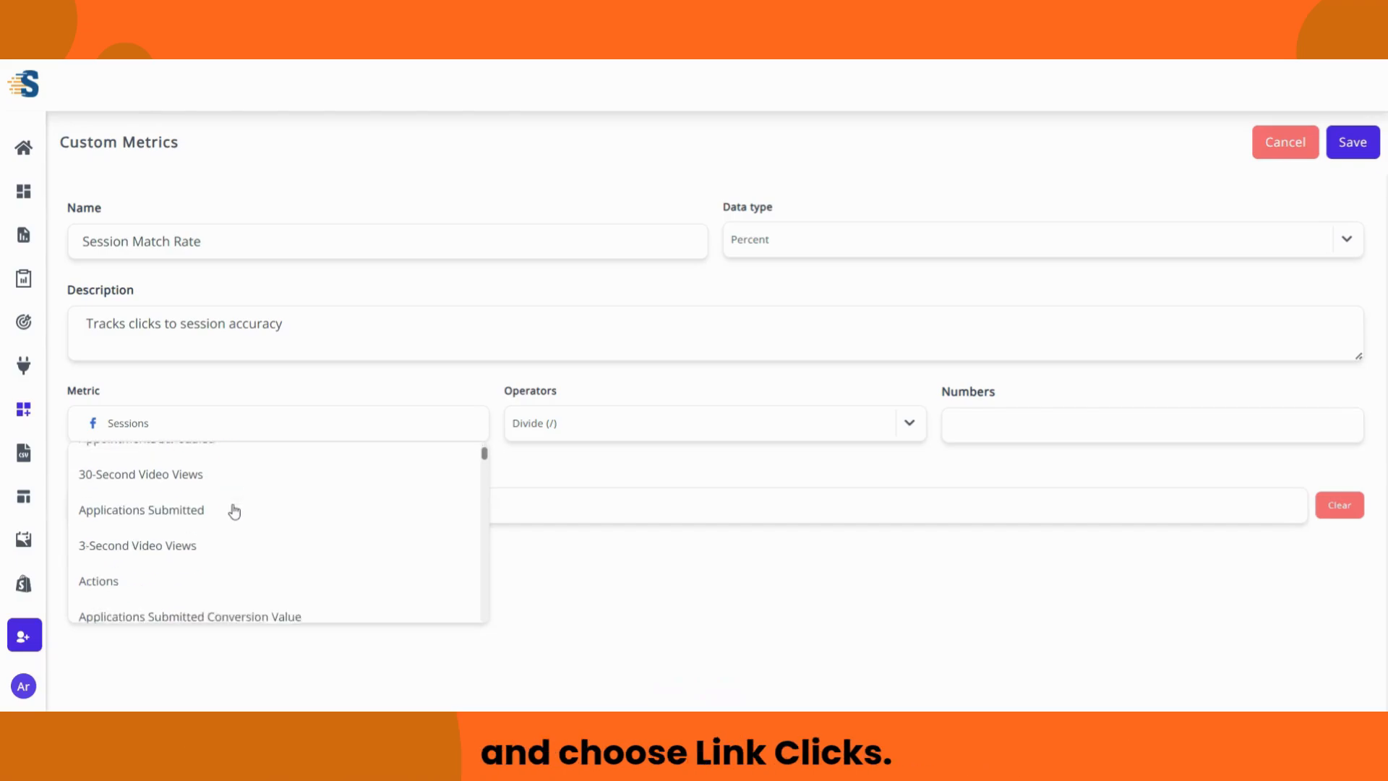
scroll(217, 499, down, 3)
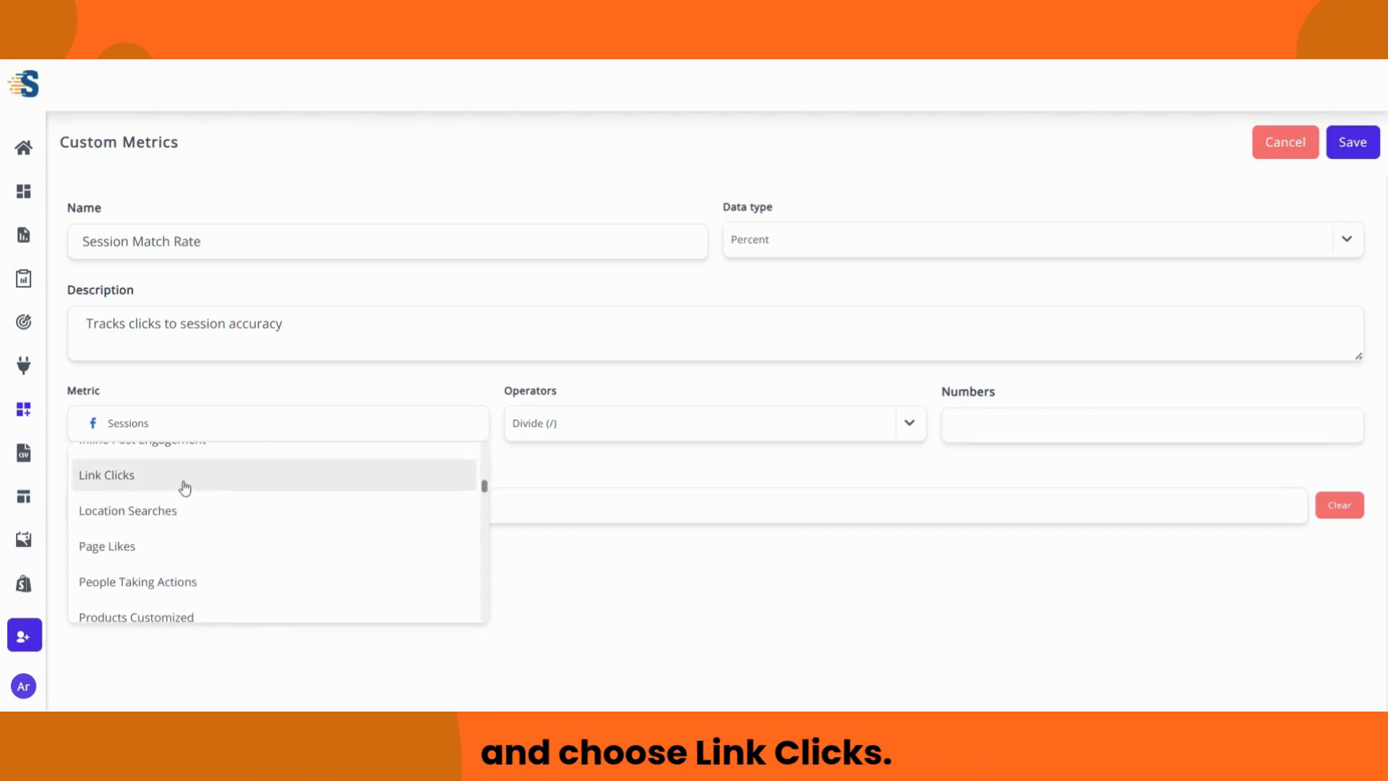
click(199, 475)
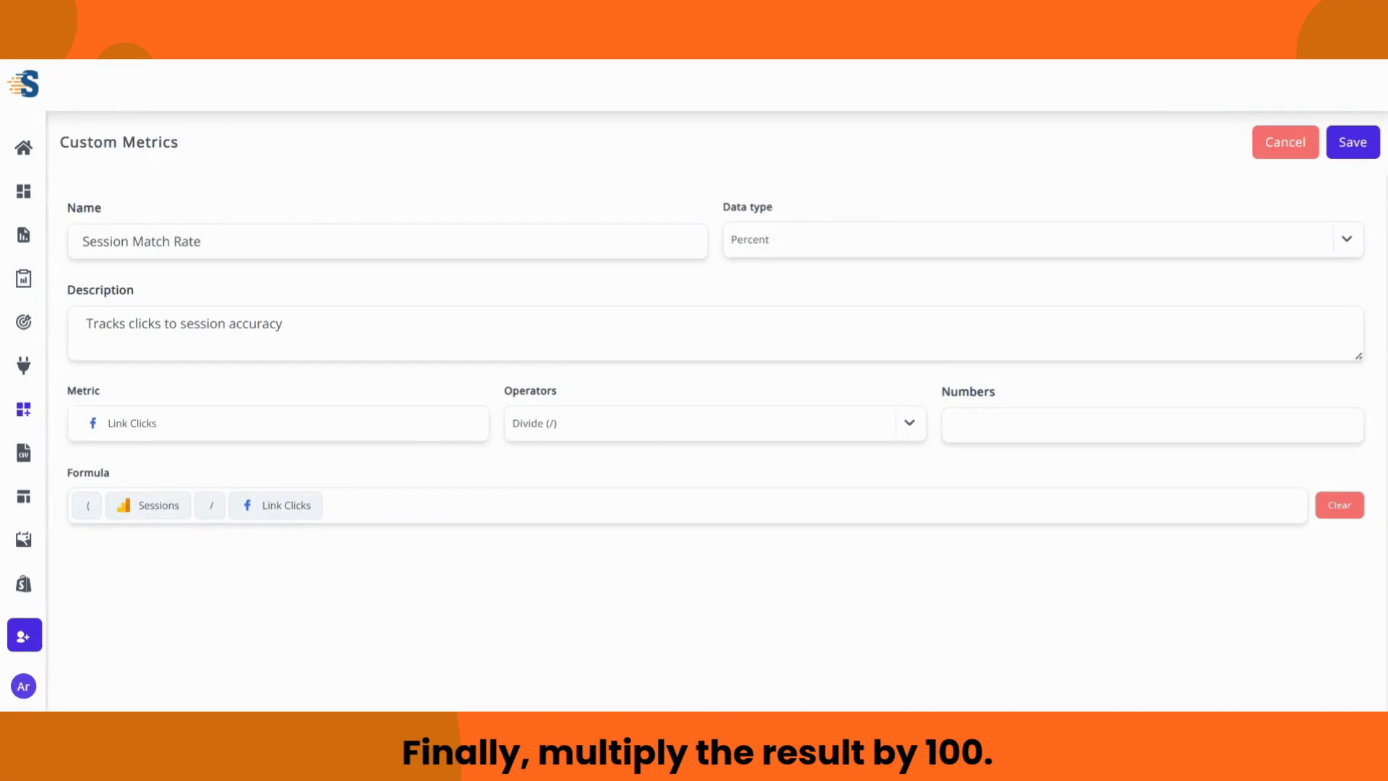
Close the parenthesis, multiply the ratio by 100, and save the Session Match Rate metric
click(904, 426)
click(534, 607)
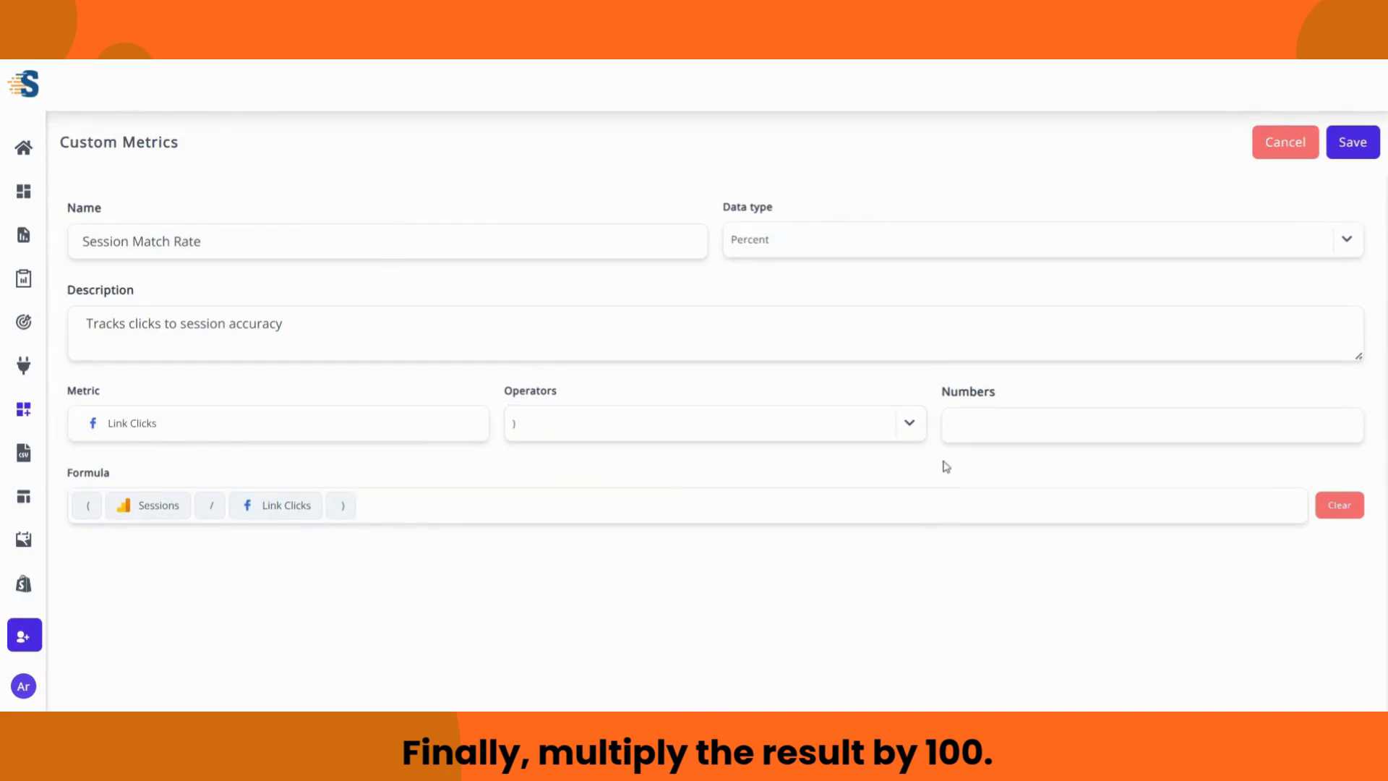
click(908, 427)
click(625, 538)
click(947, 434)
text(100)
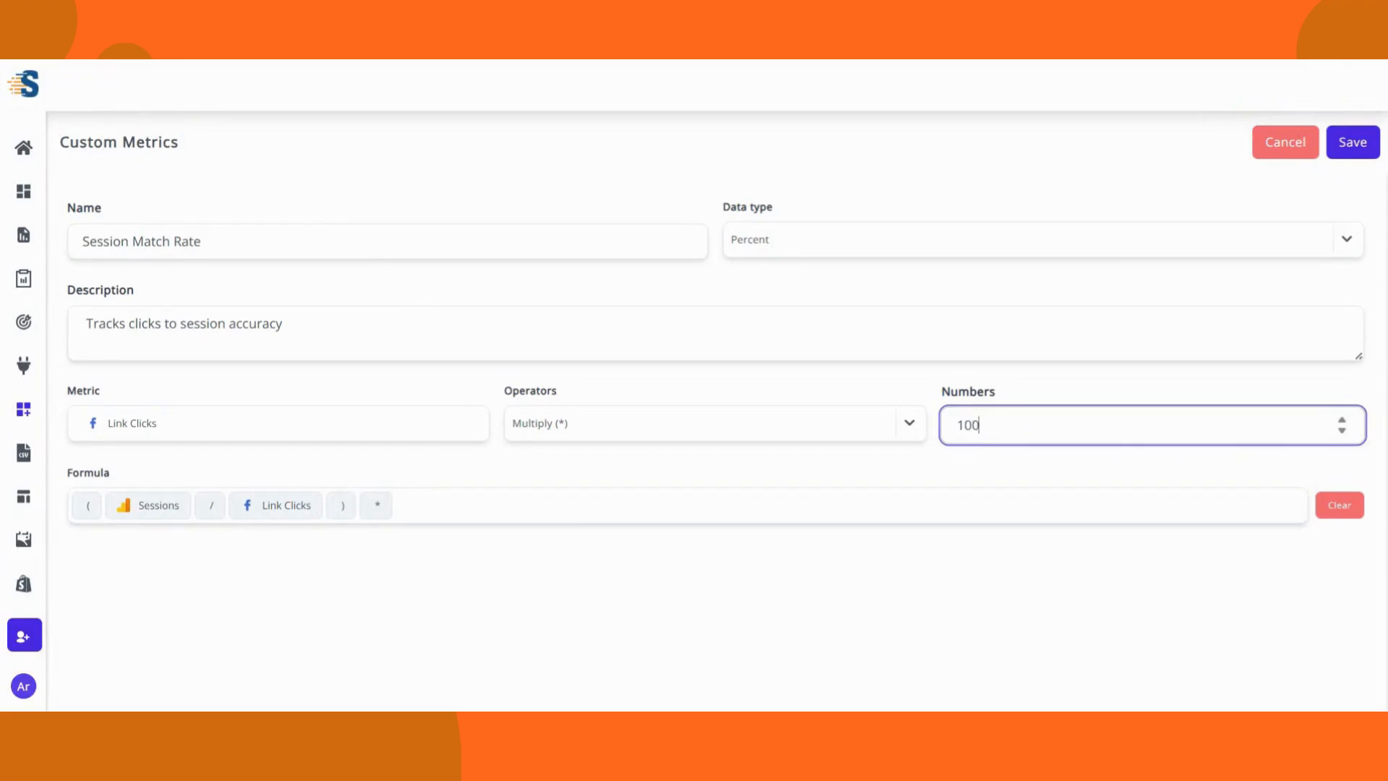
key(Return)
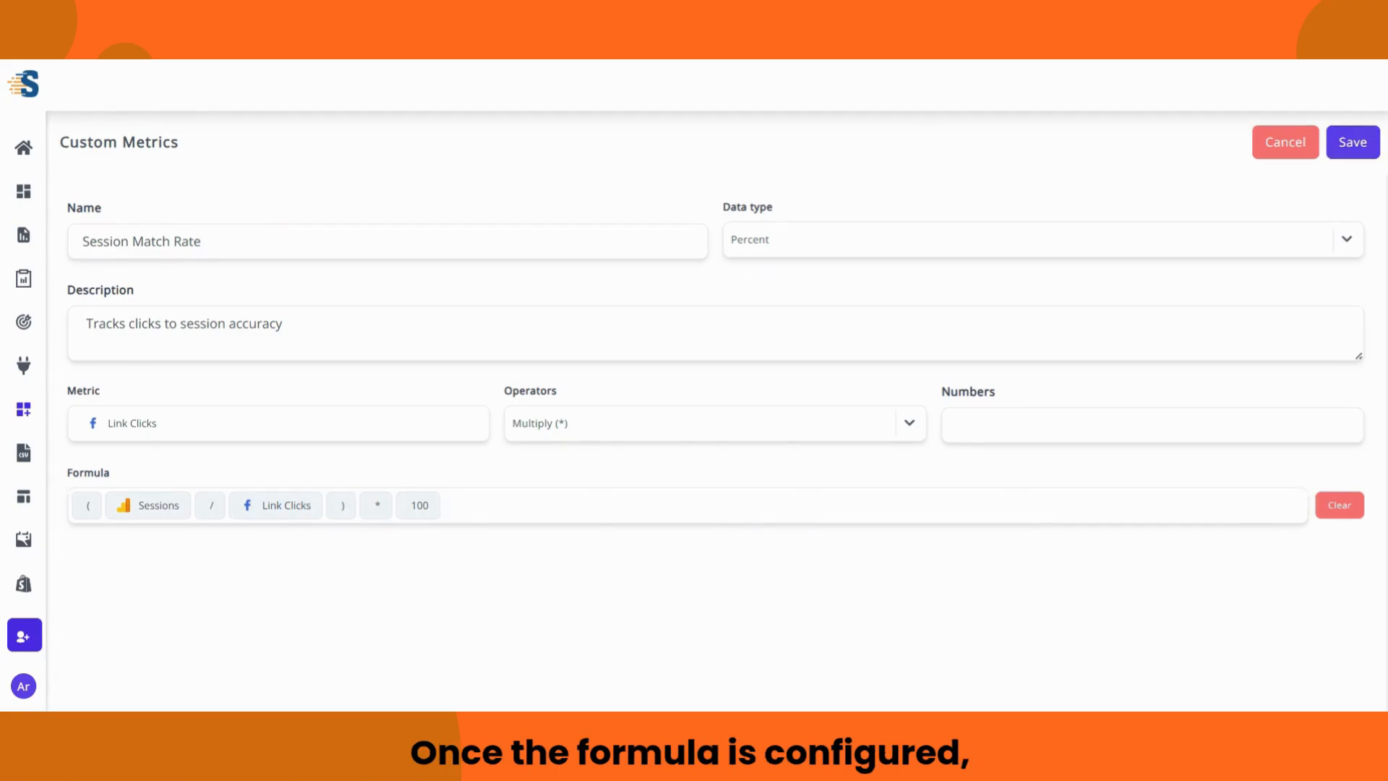
click(1340, 142)
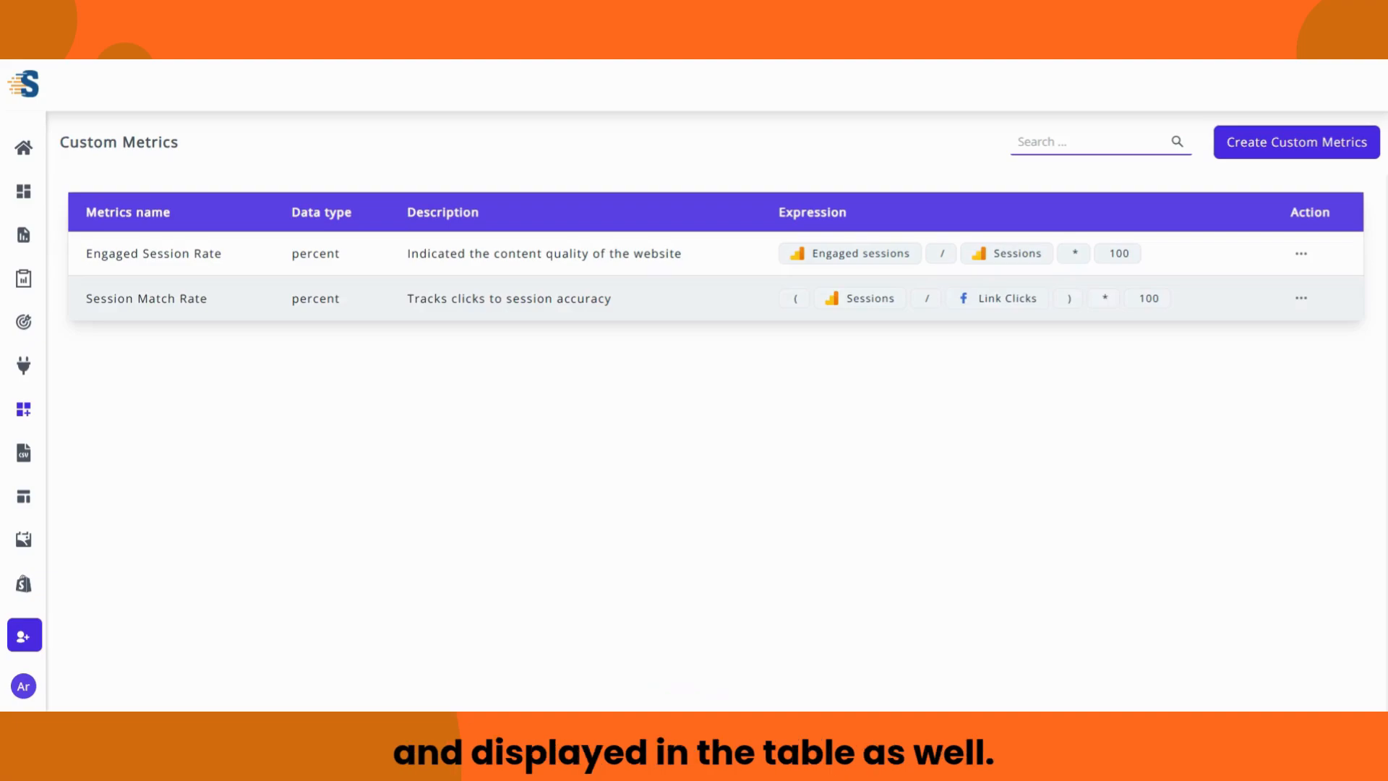
Create another custom metric named "Reached User Quality" with the Float data type and the description "Measures website users count"
click(1239, 153)
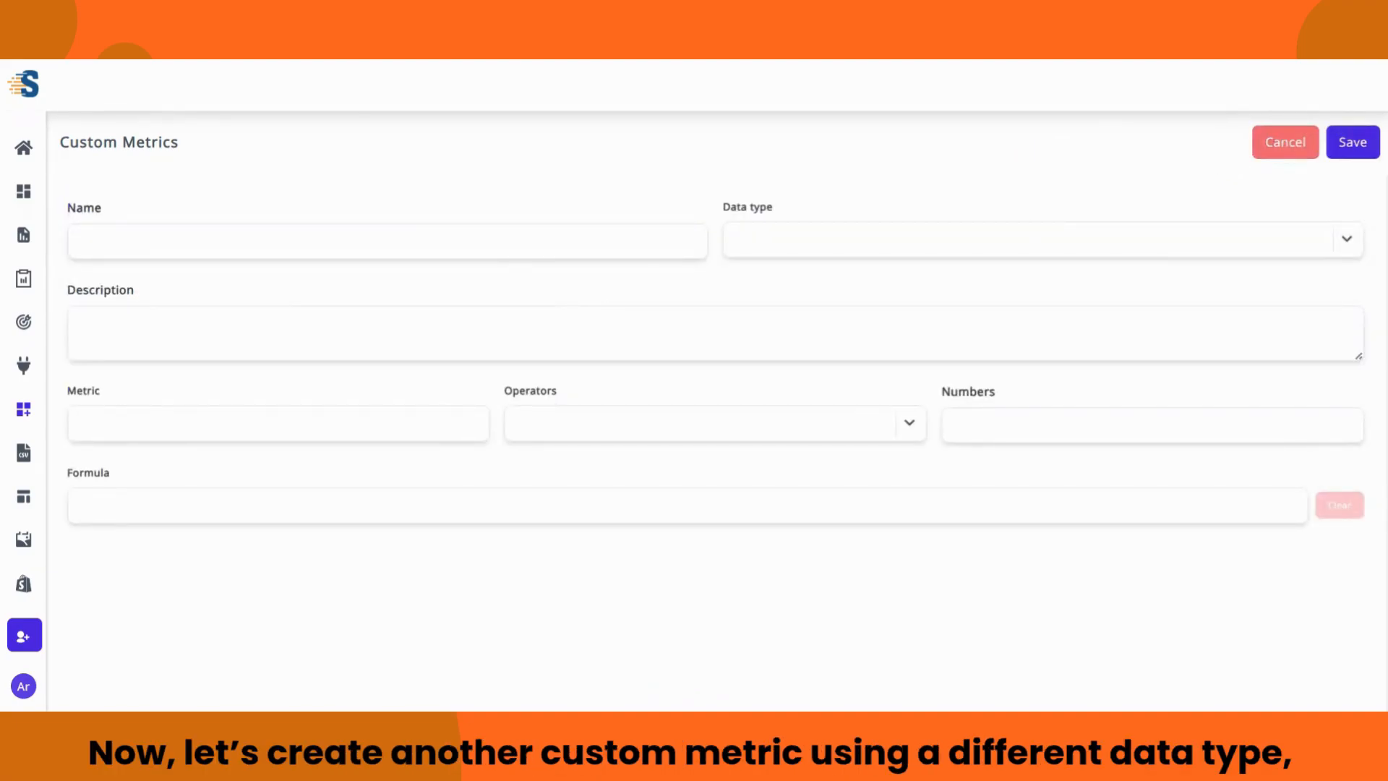
text(Reached User Qua)
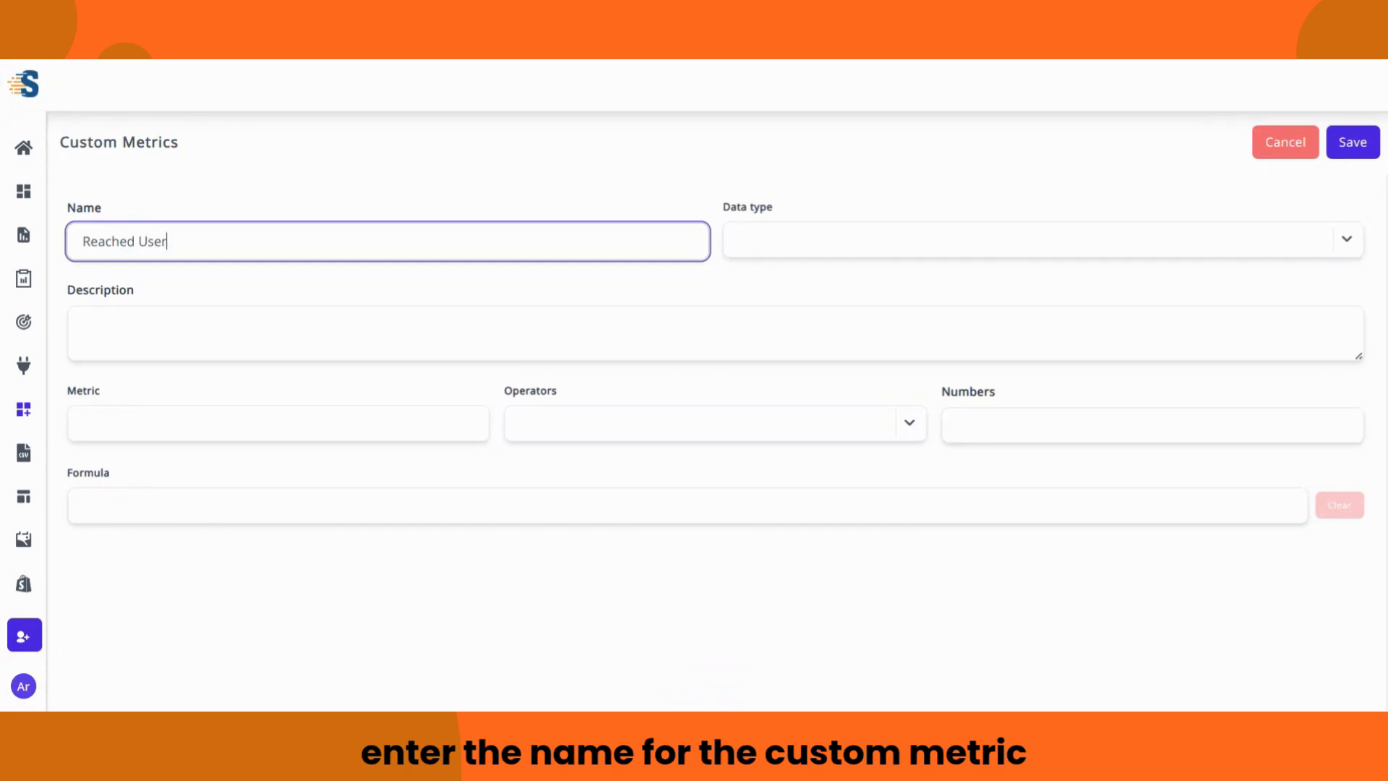
key(Tab)
click(762, 241)
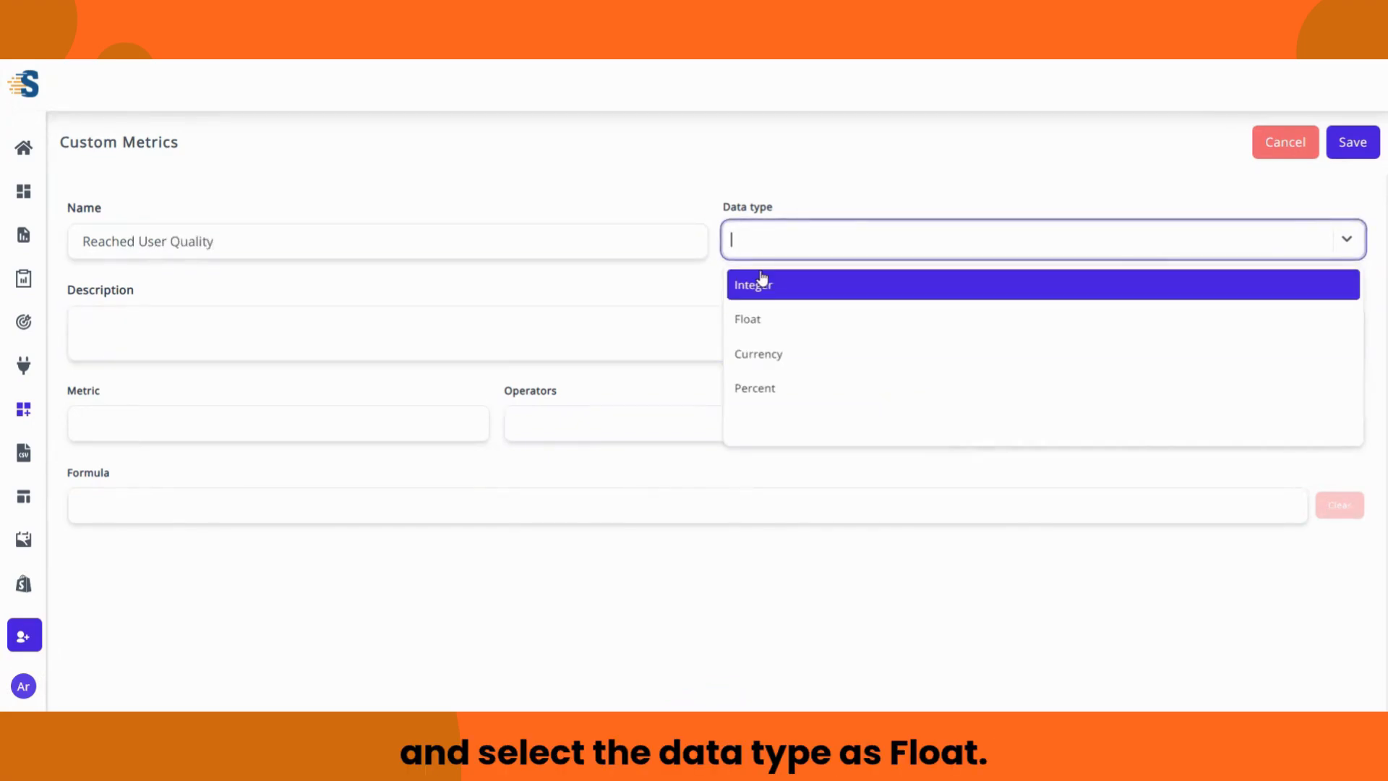
click(760, 317)
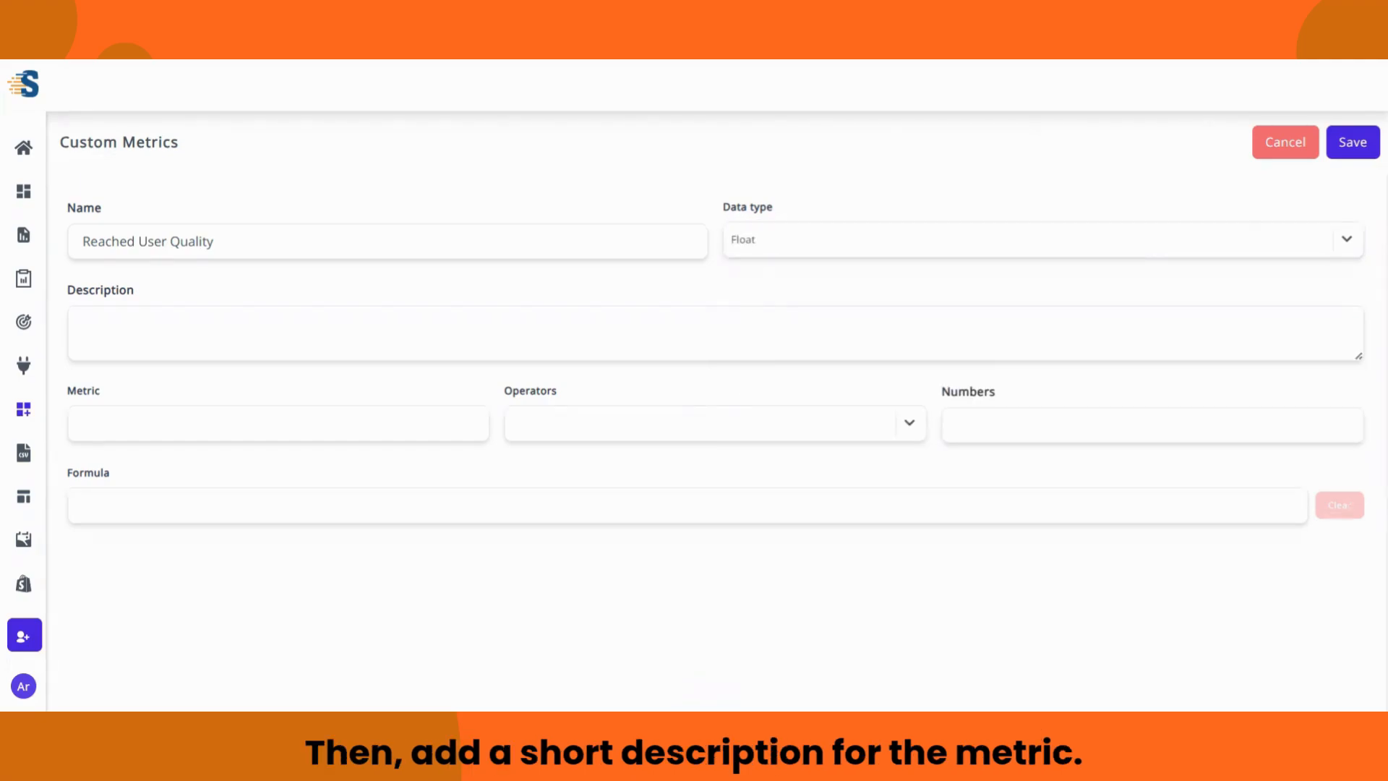
click(716, 333)
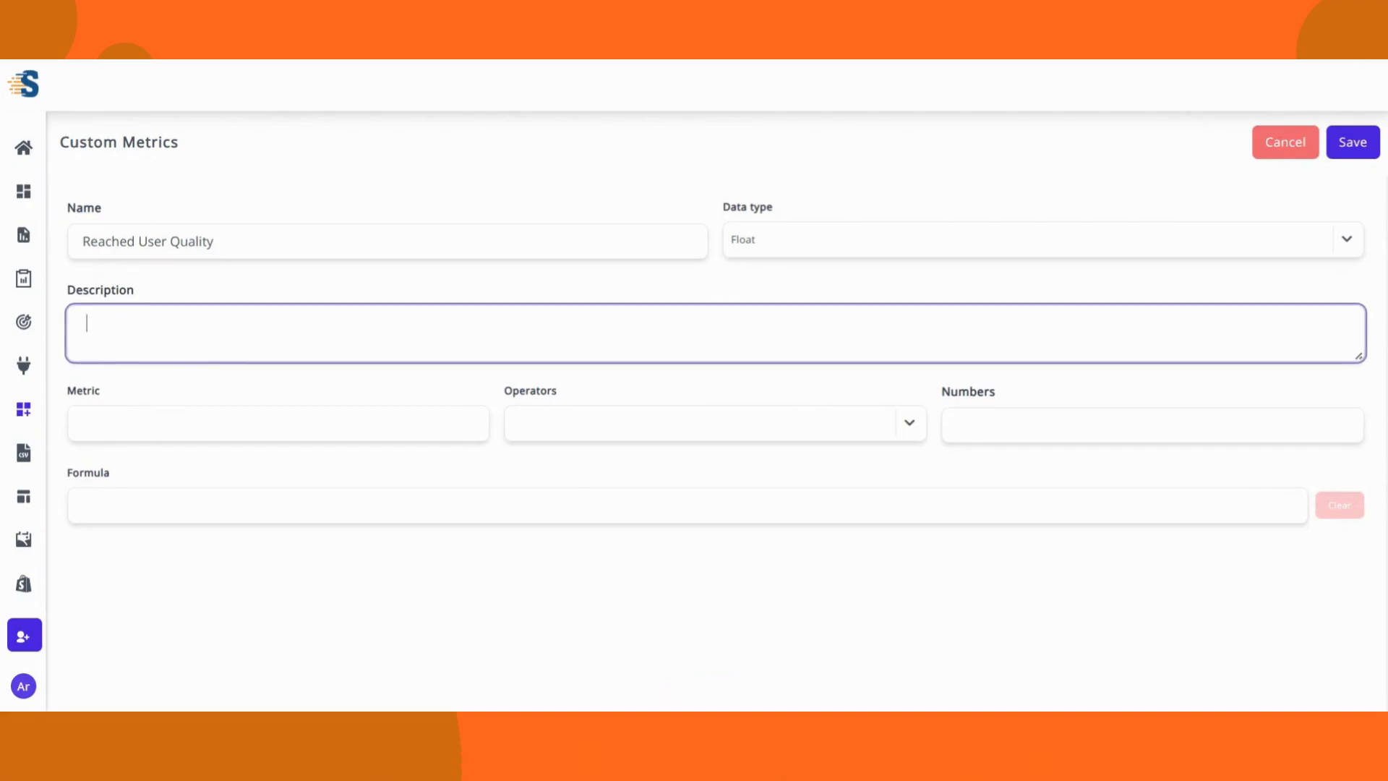
text(Measures website users count)
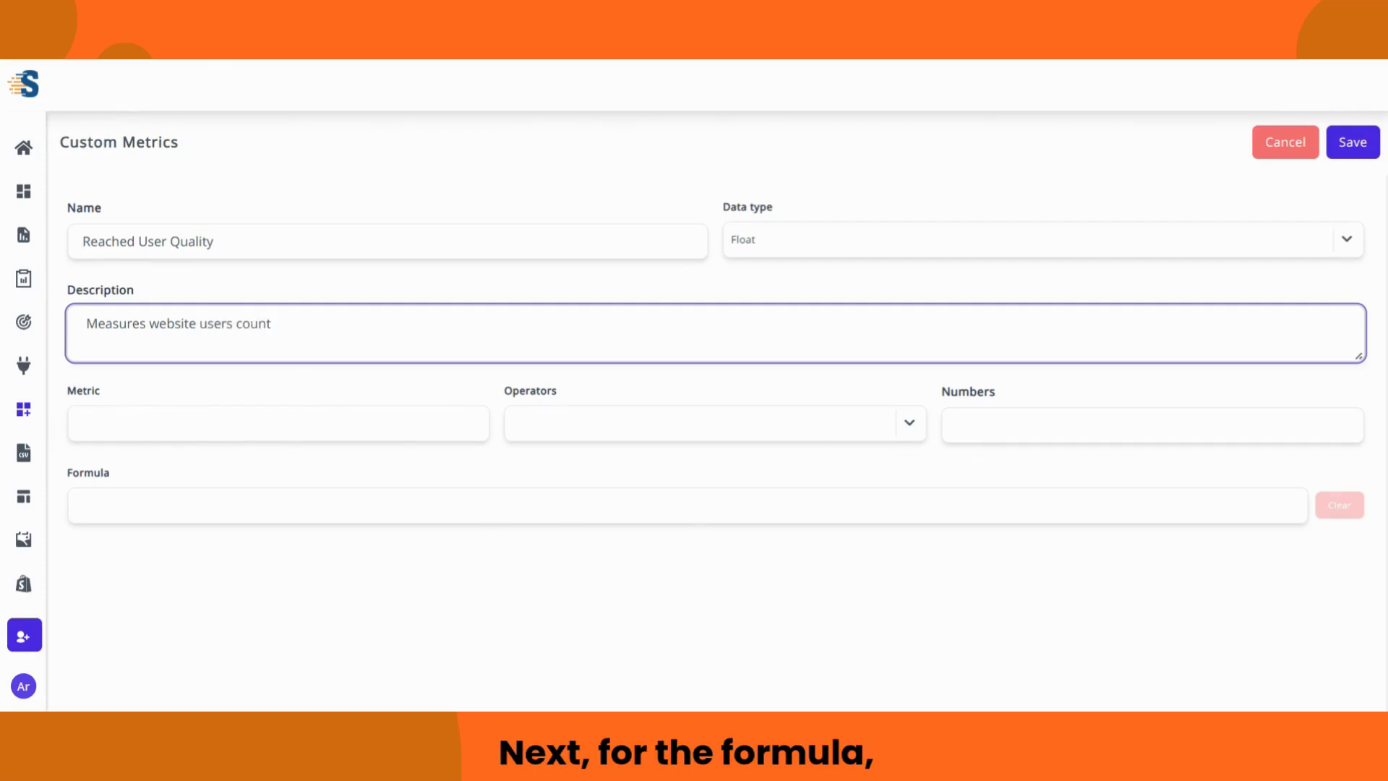
Start the Reached User Quality formula with the Google Analytics 4 Active users metric
click(278, 424)
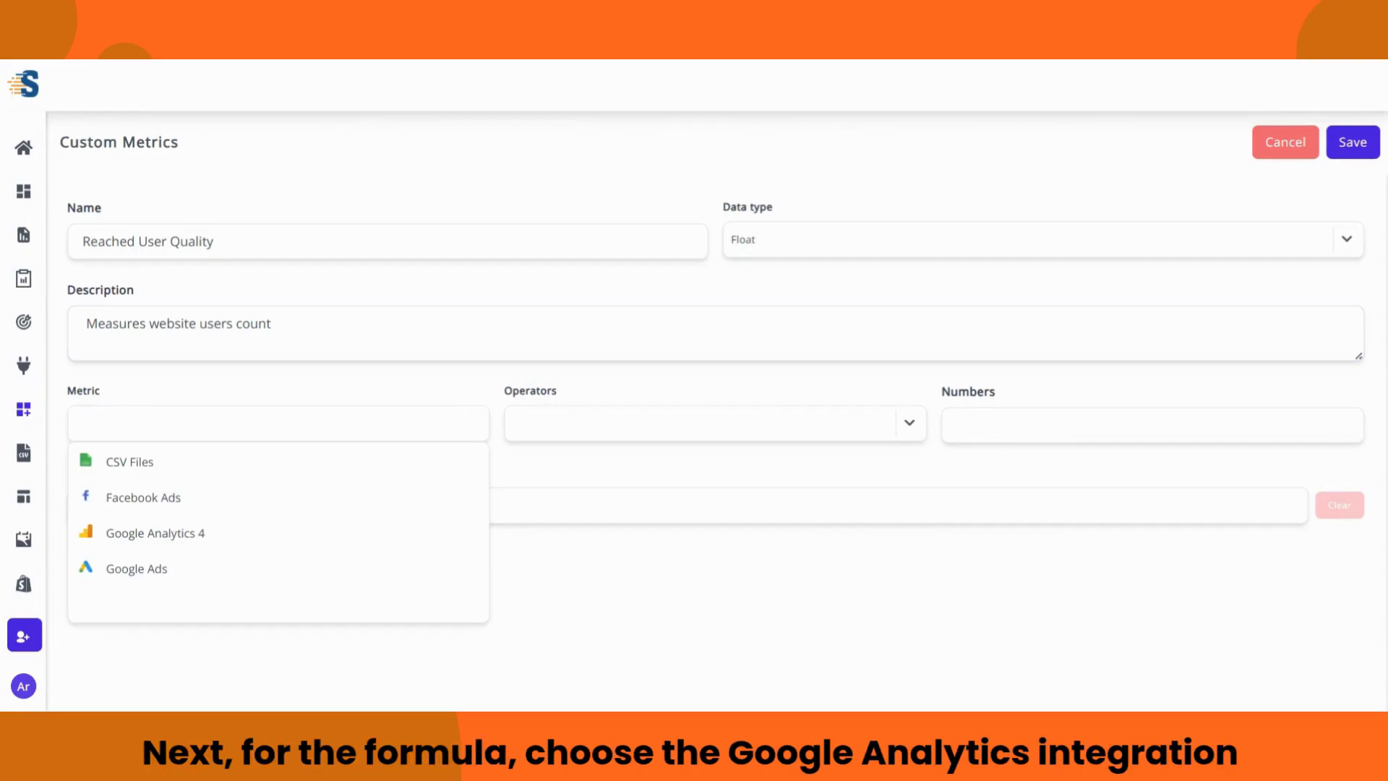
click(219, 533)
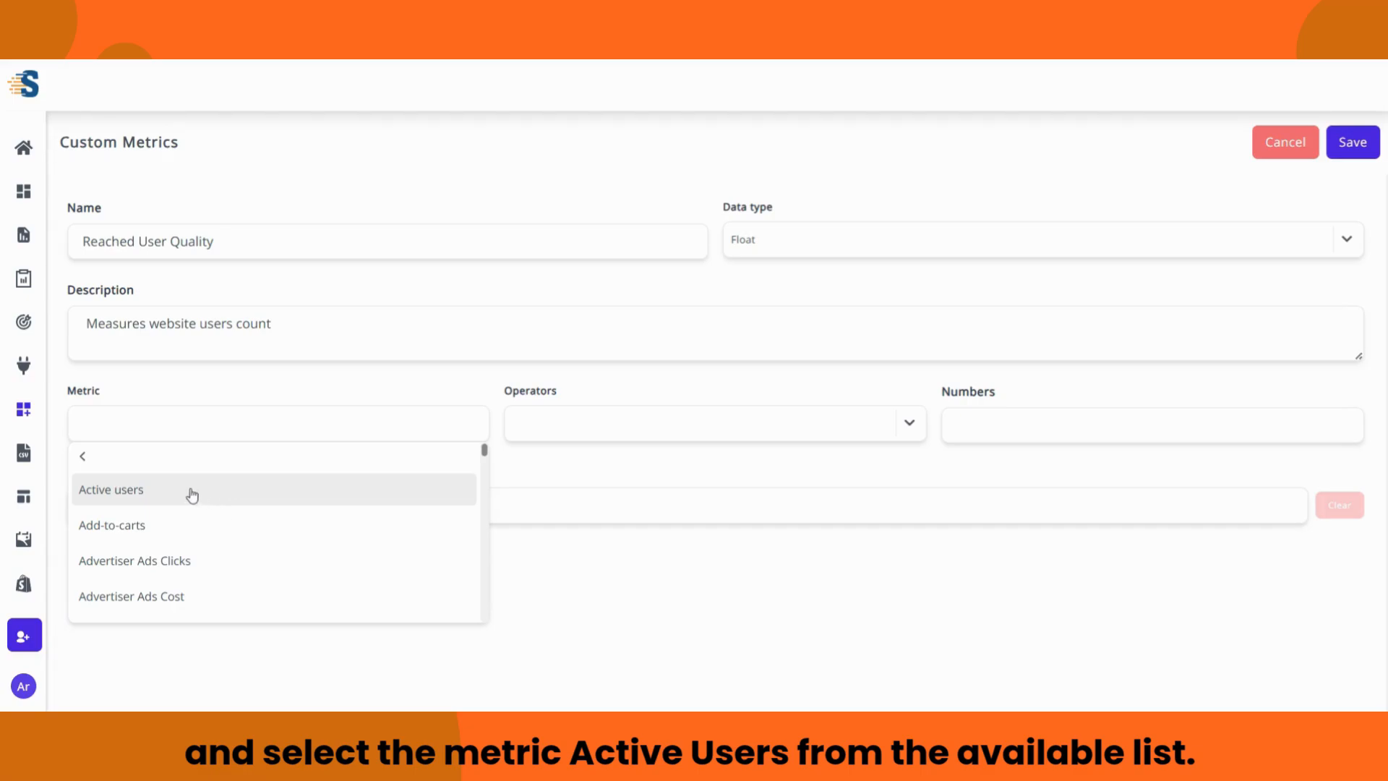
click(192, 496)
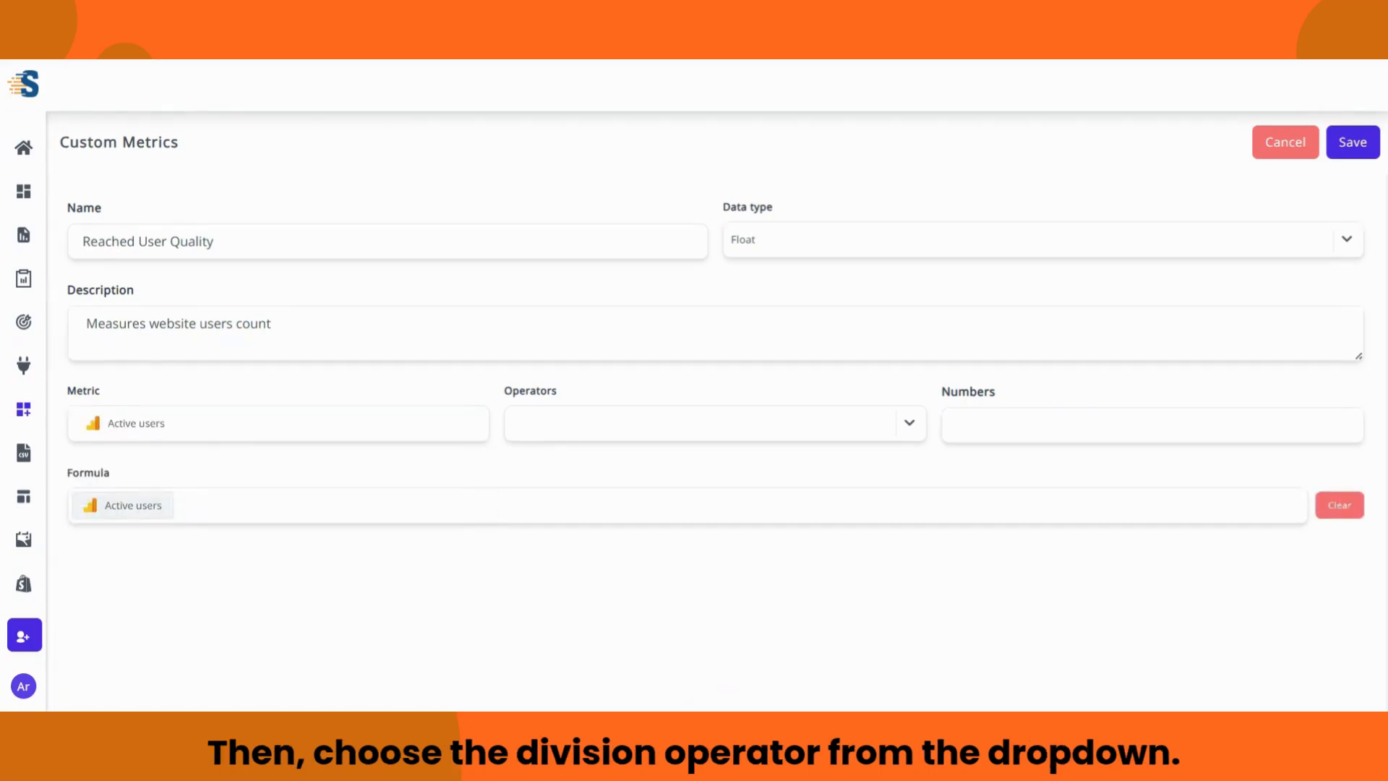
Divide Active users by the Facebook Ads Frequency metric, and save the custom metric
click(908, 429)
click(588, 570)
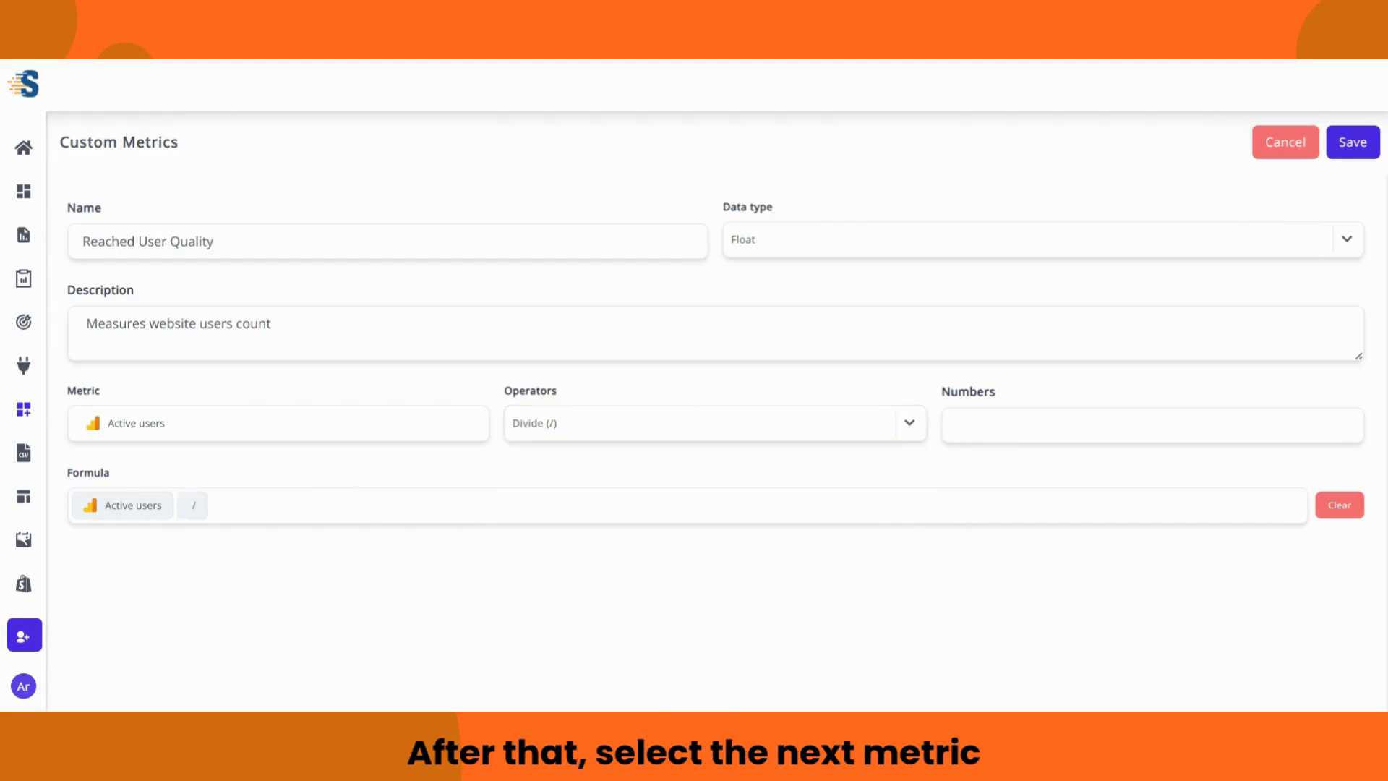
click(278, 423)
click(181, 498)
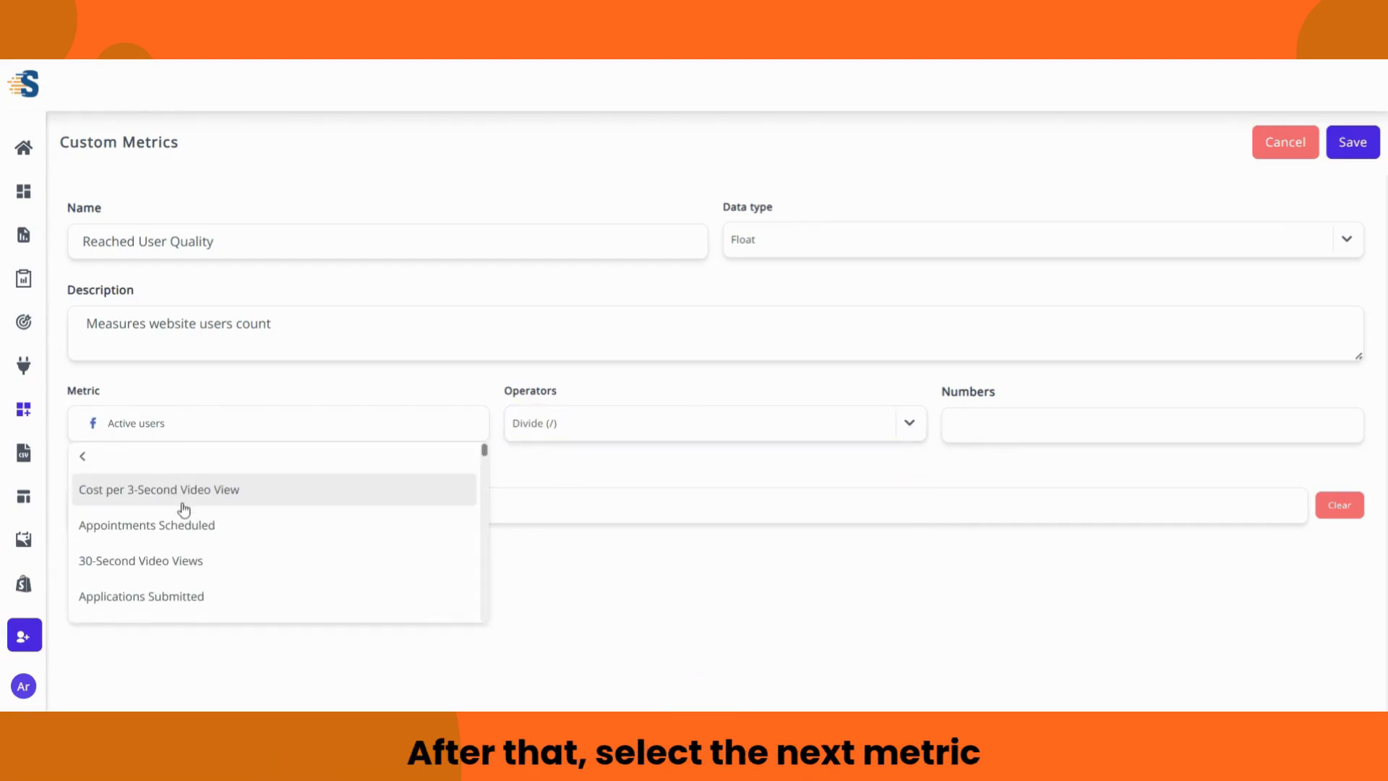
scroll(184, 509, down, 10)
click(178, 578)
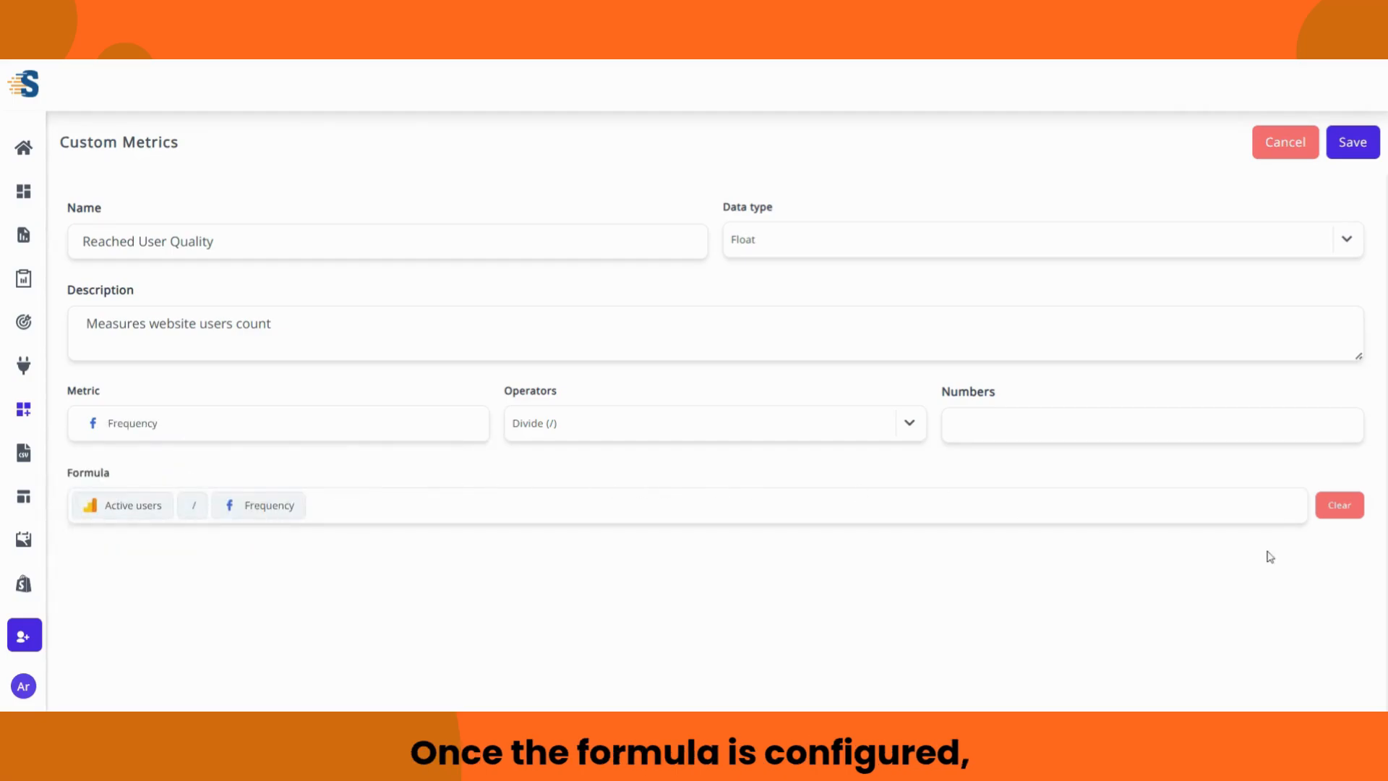
click(1346, 157)
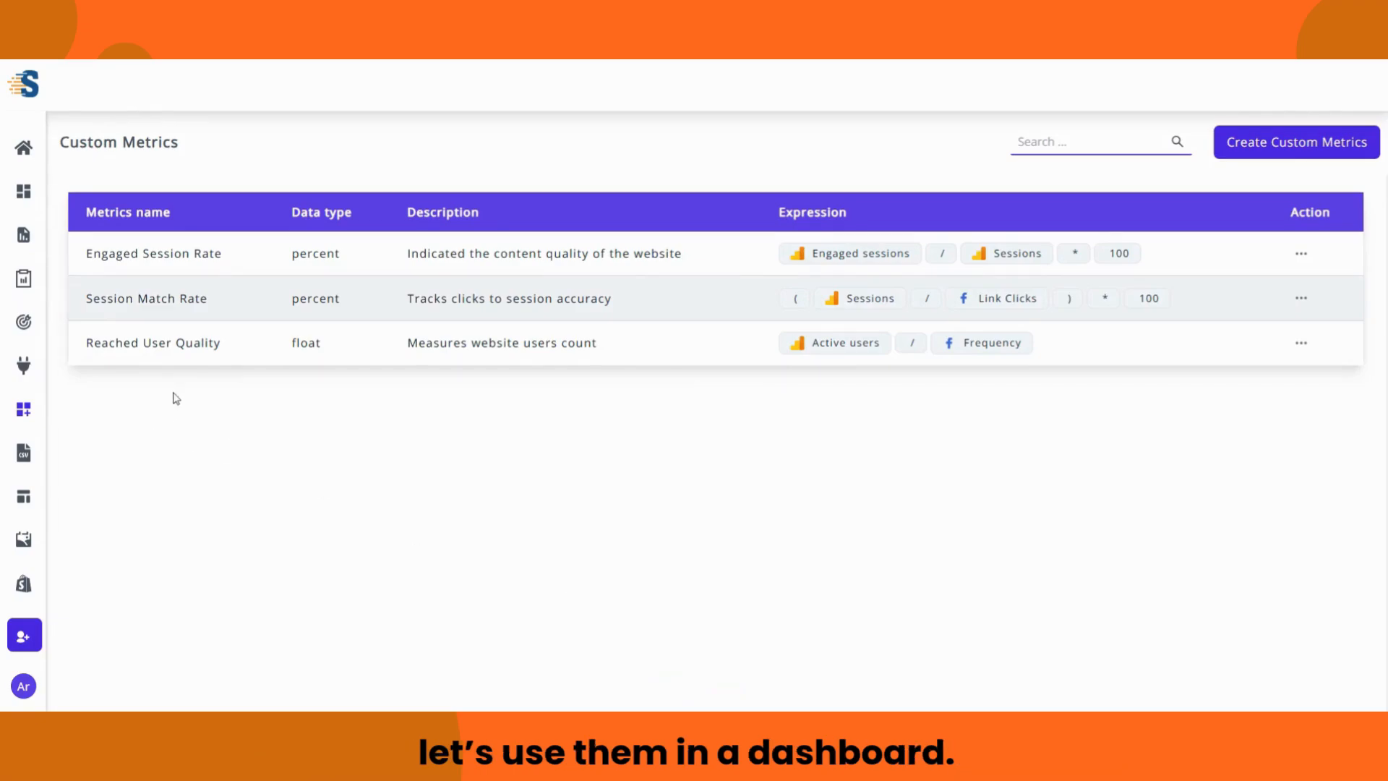
Go to the Dashboards section and start a new dashboard from the Blank Periodic Dashboard template
mouse_move(33, 94)
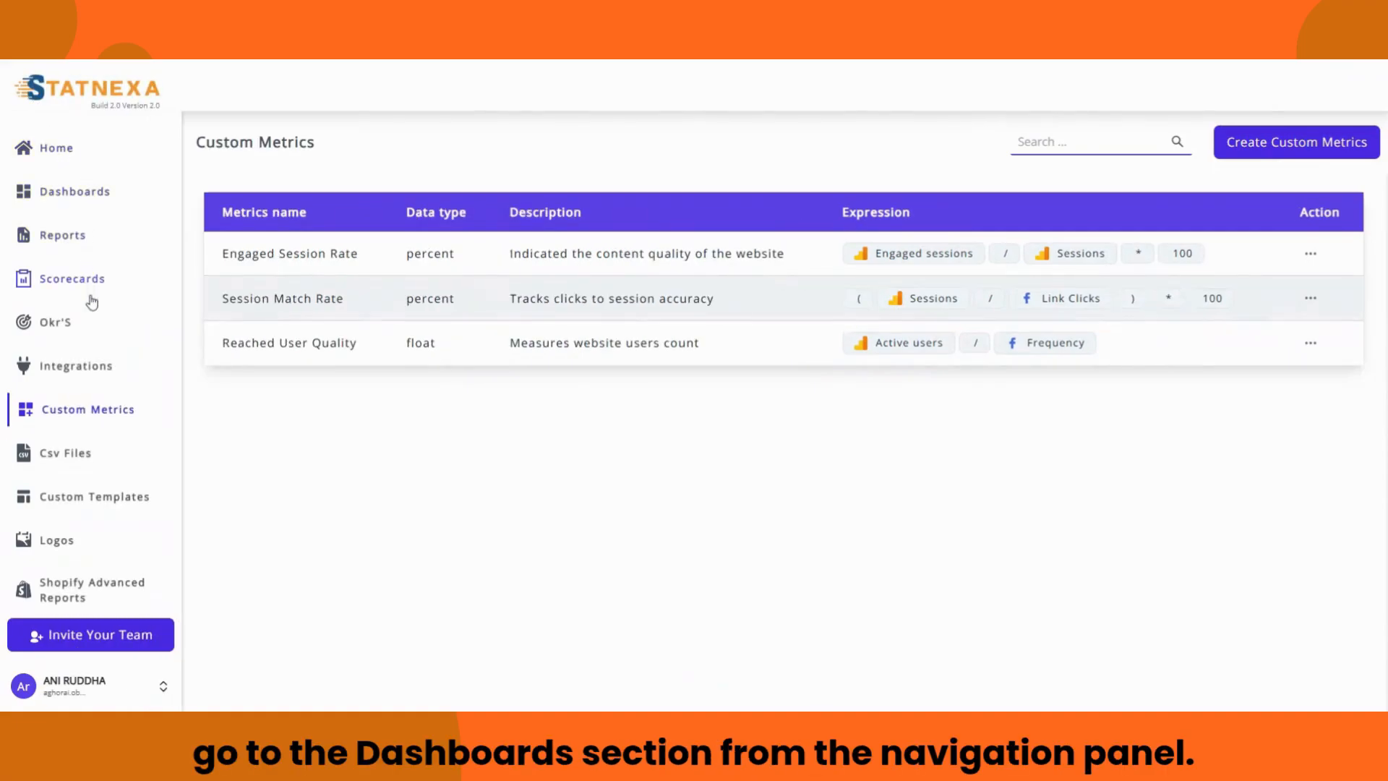
click(85, 203)
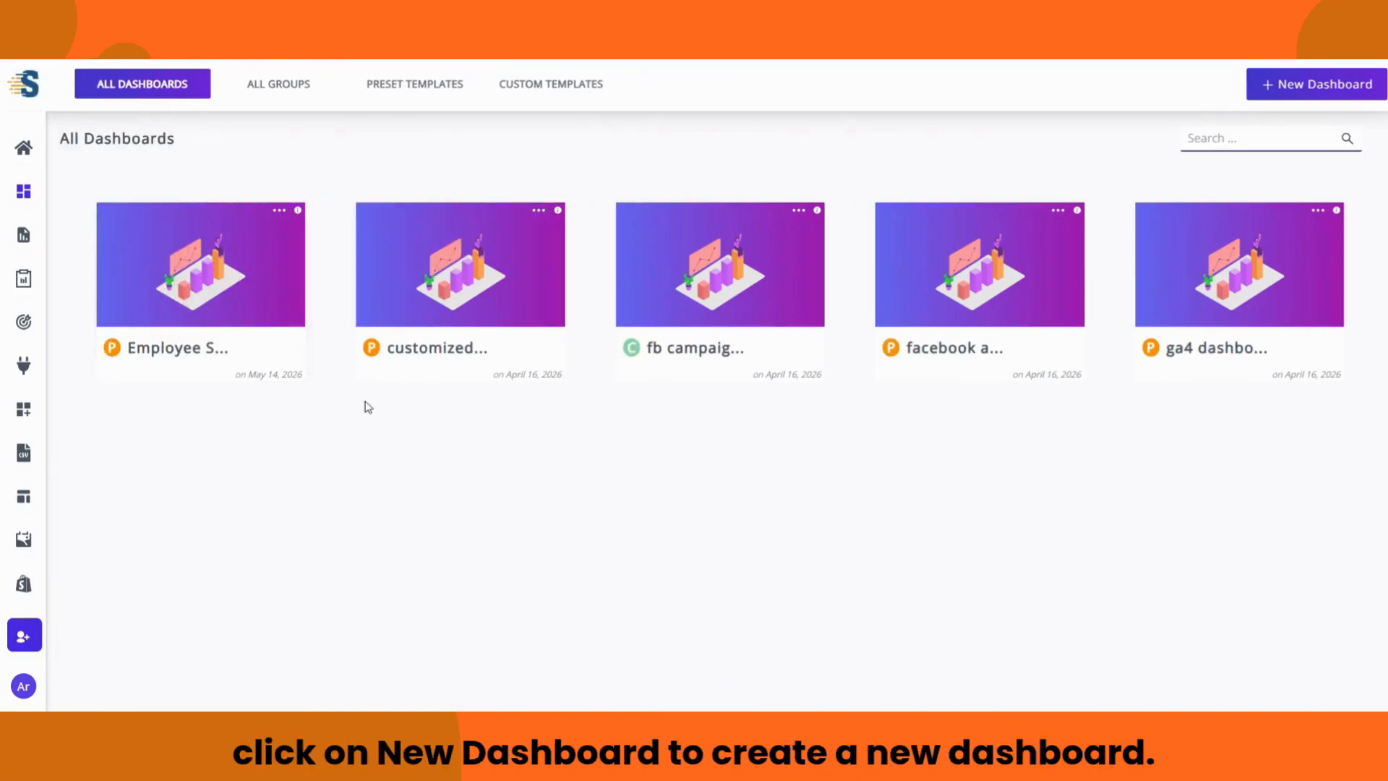
click(1300, 92)
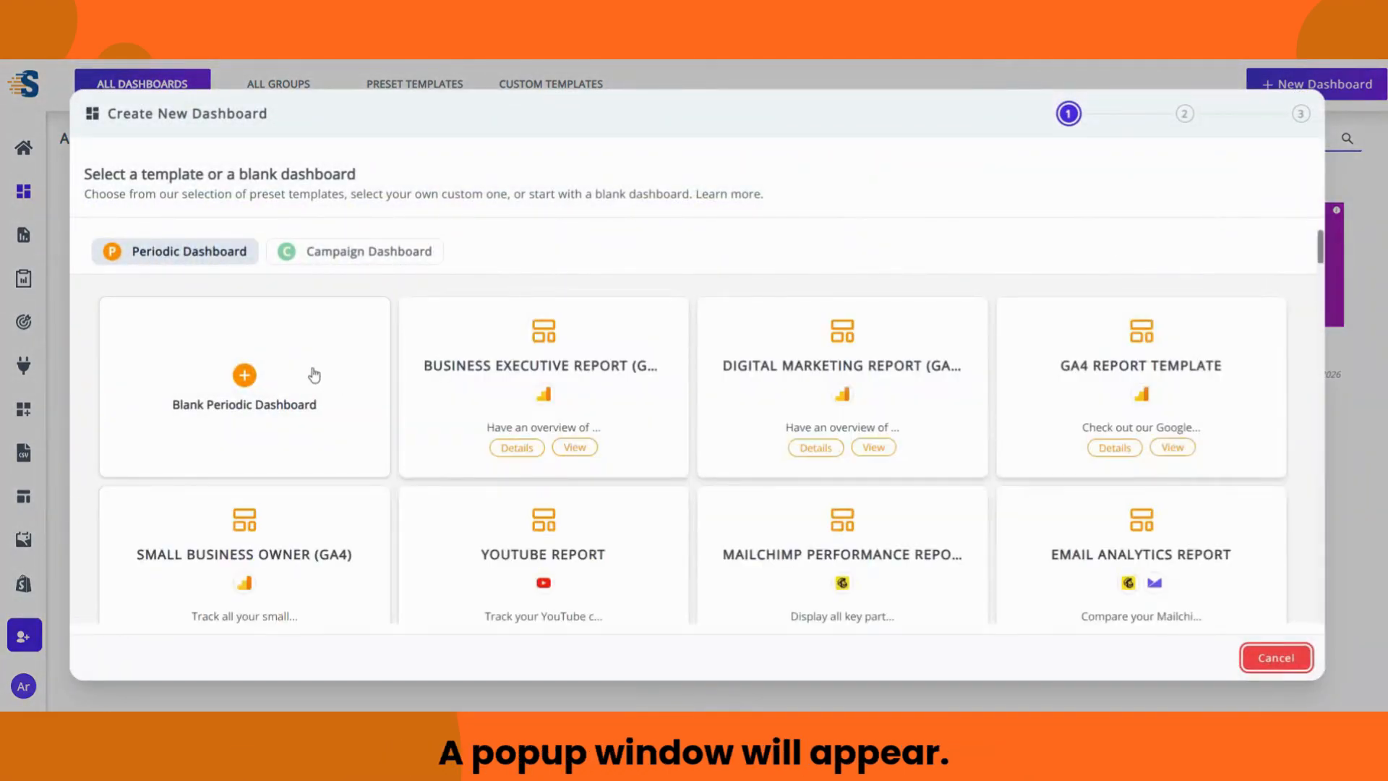
click(314, 375)
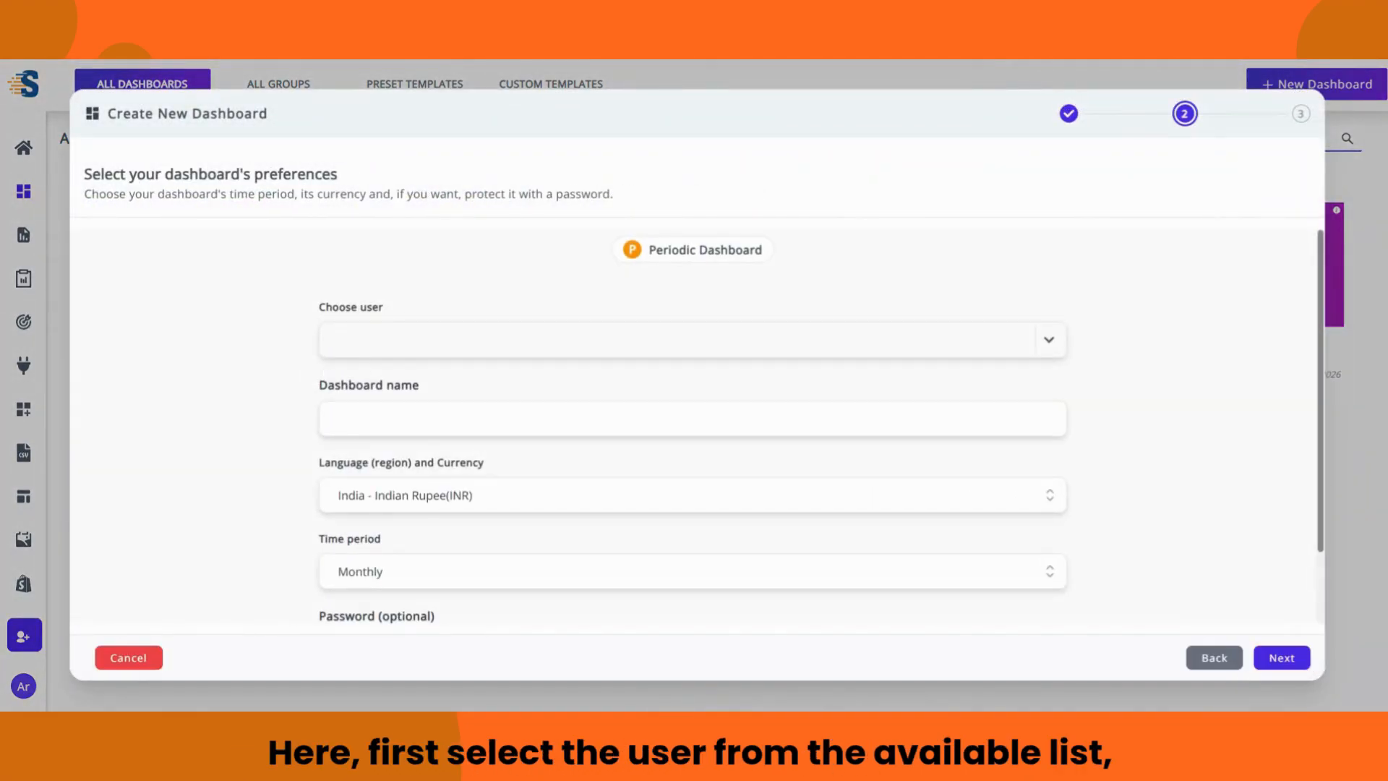
Assign the first listed user to the dashboard and name it "Custom Metrics Dashboard"
click(365, 340)
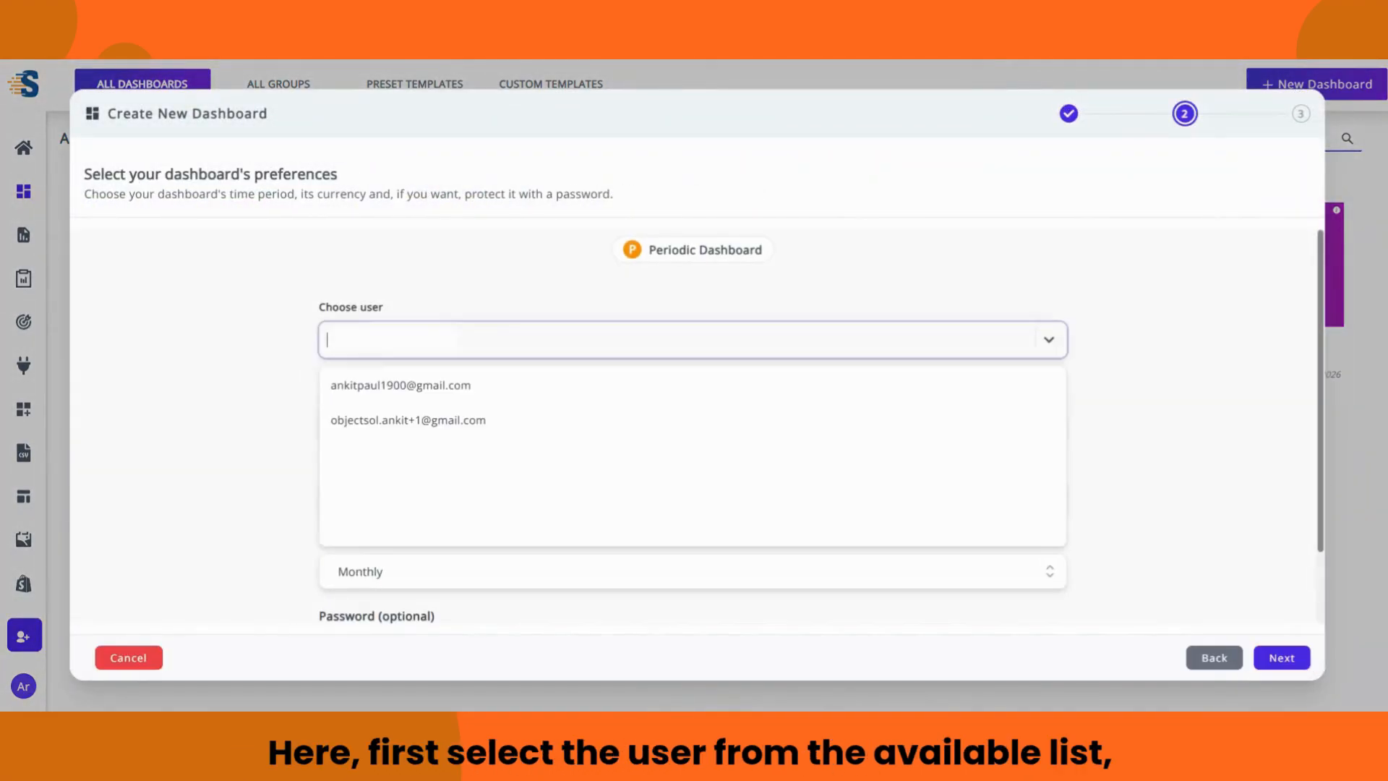
click(365, 387)
click(376, 418)
text(Custom Metrics Dashboar)
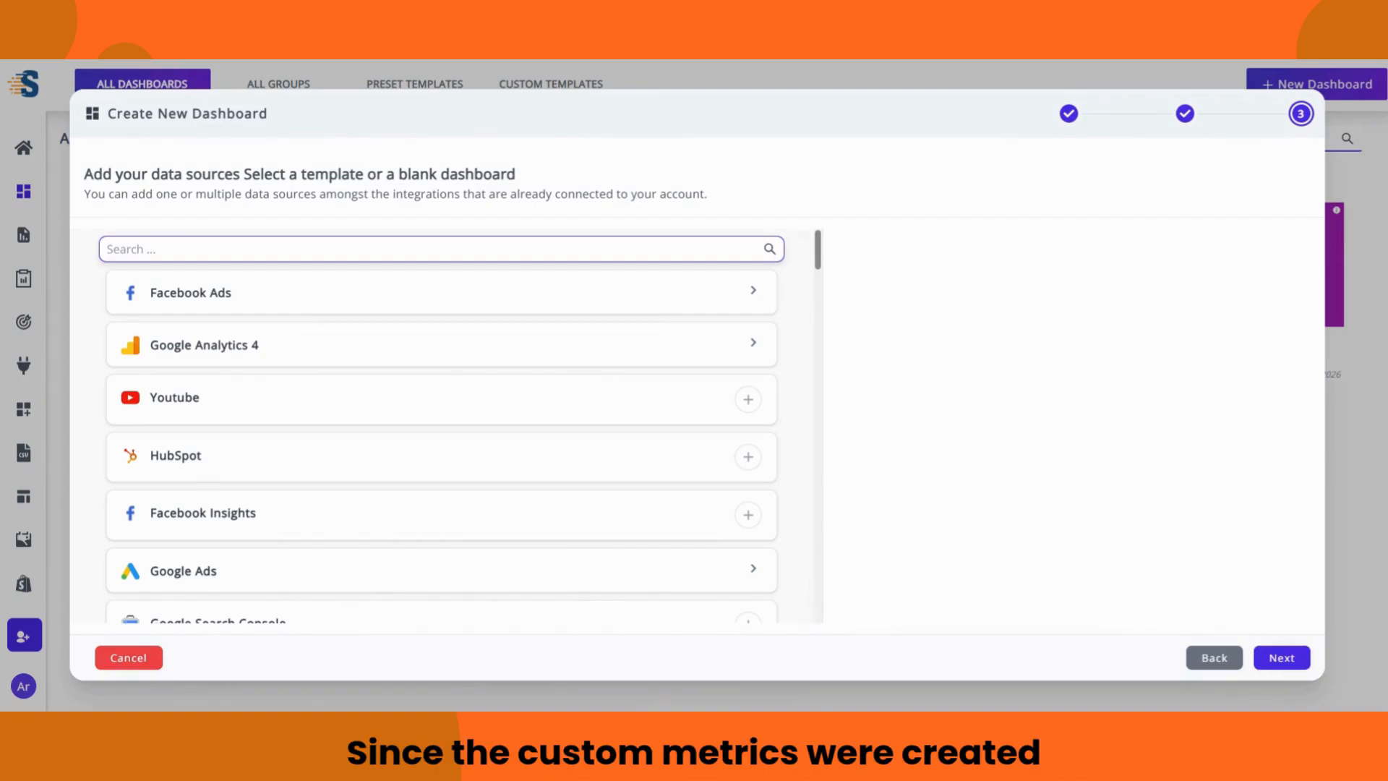
Add the first ad account under Facebook Ads to the dashboard's data sources
click(753, 291)
click(710, 350)
click(714, 390)
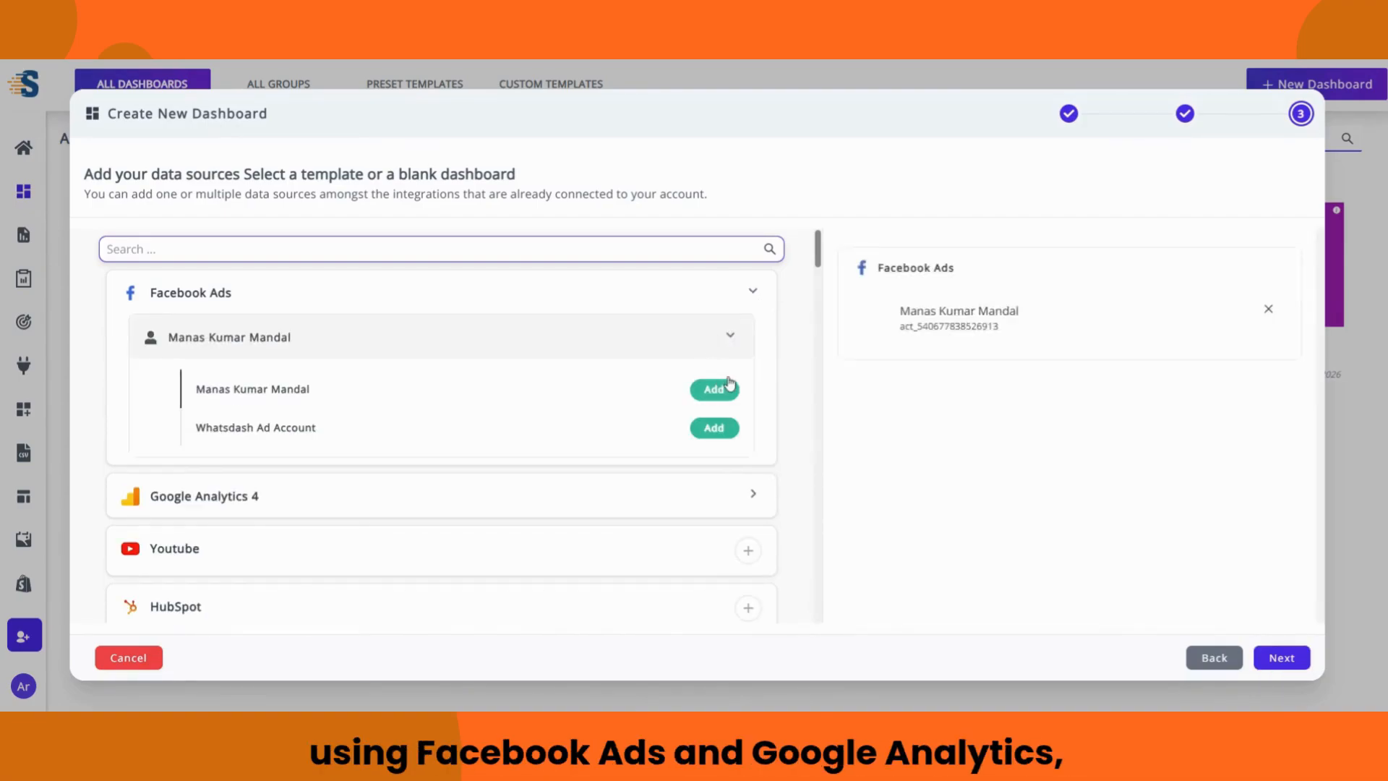
Add the portal.reportguru.ai - ReportGuru property under Google Analytics 4 to the data sources, and finish creating the dashboard
click(756, 292)
click(754, 344)
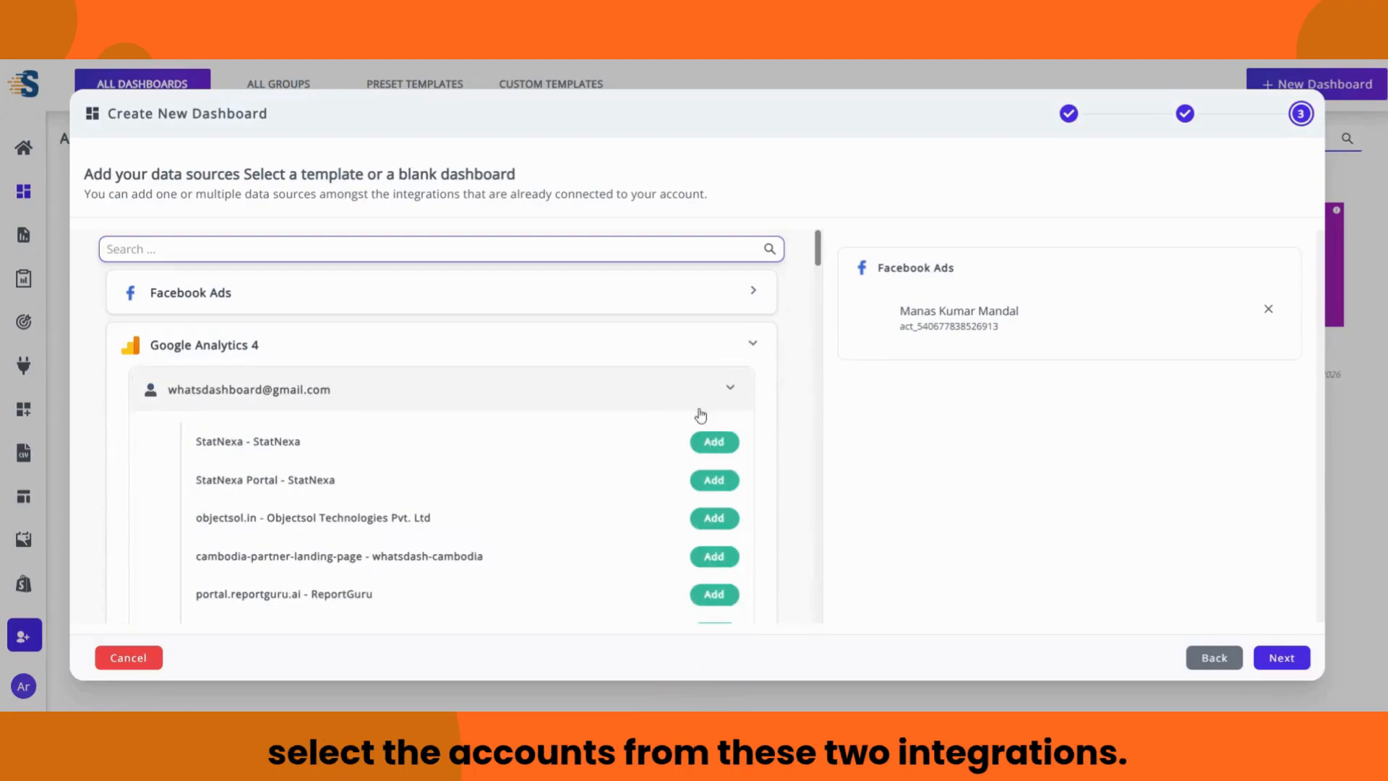
scroll(651, 484, down, 1)
click(712, 498)
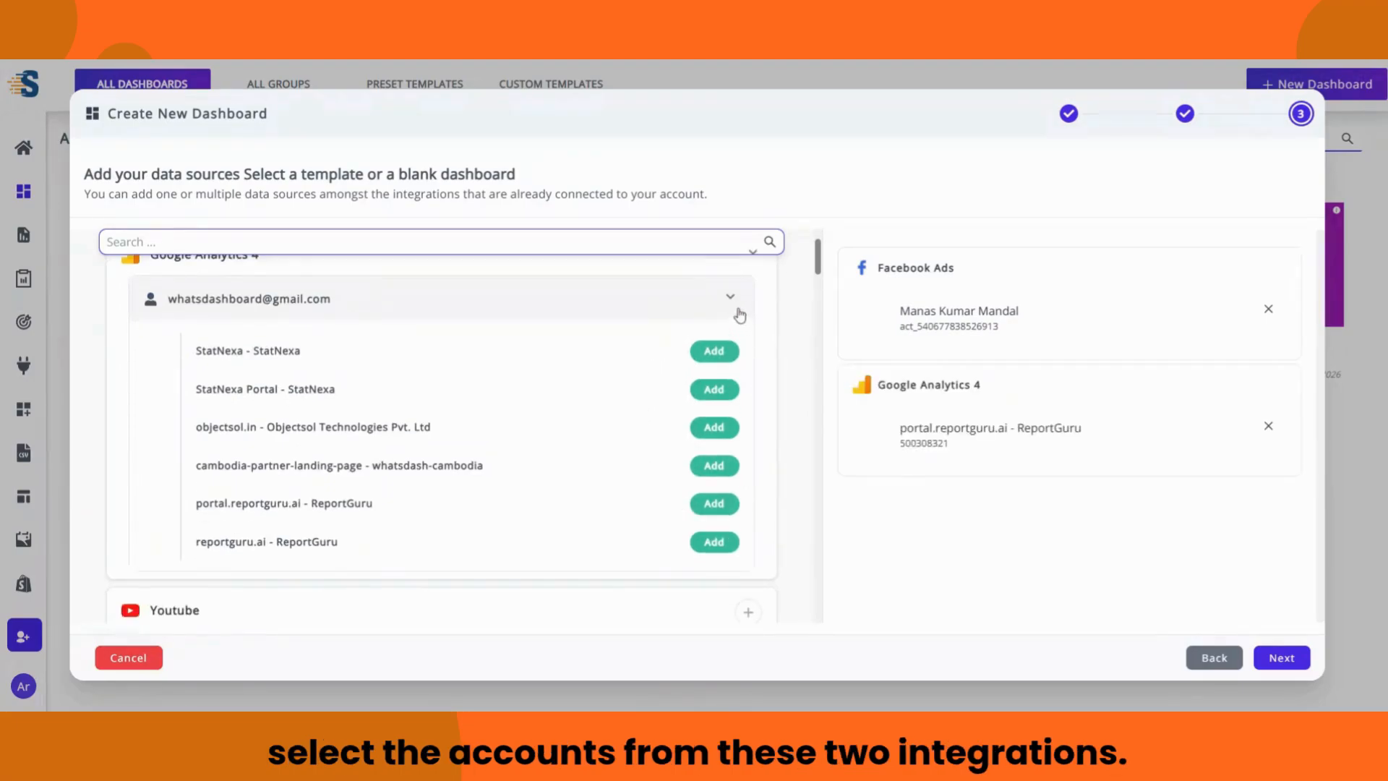
click(732, 302)
scroll(733, 303, up, 2)
click(754, 344)
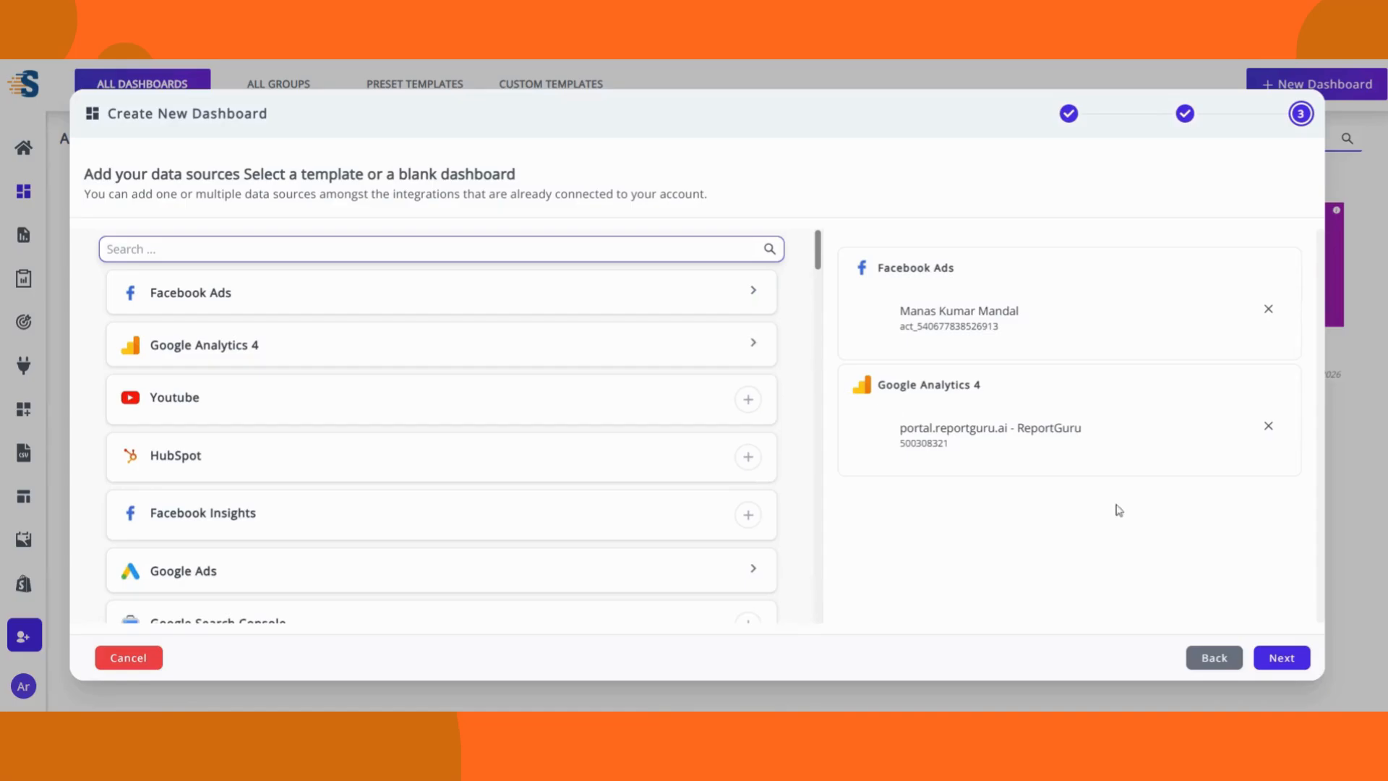
click(1286, 660)
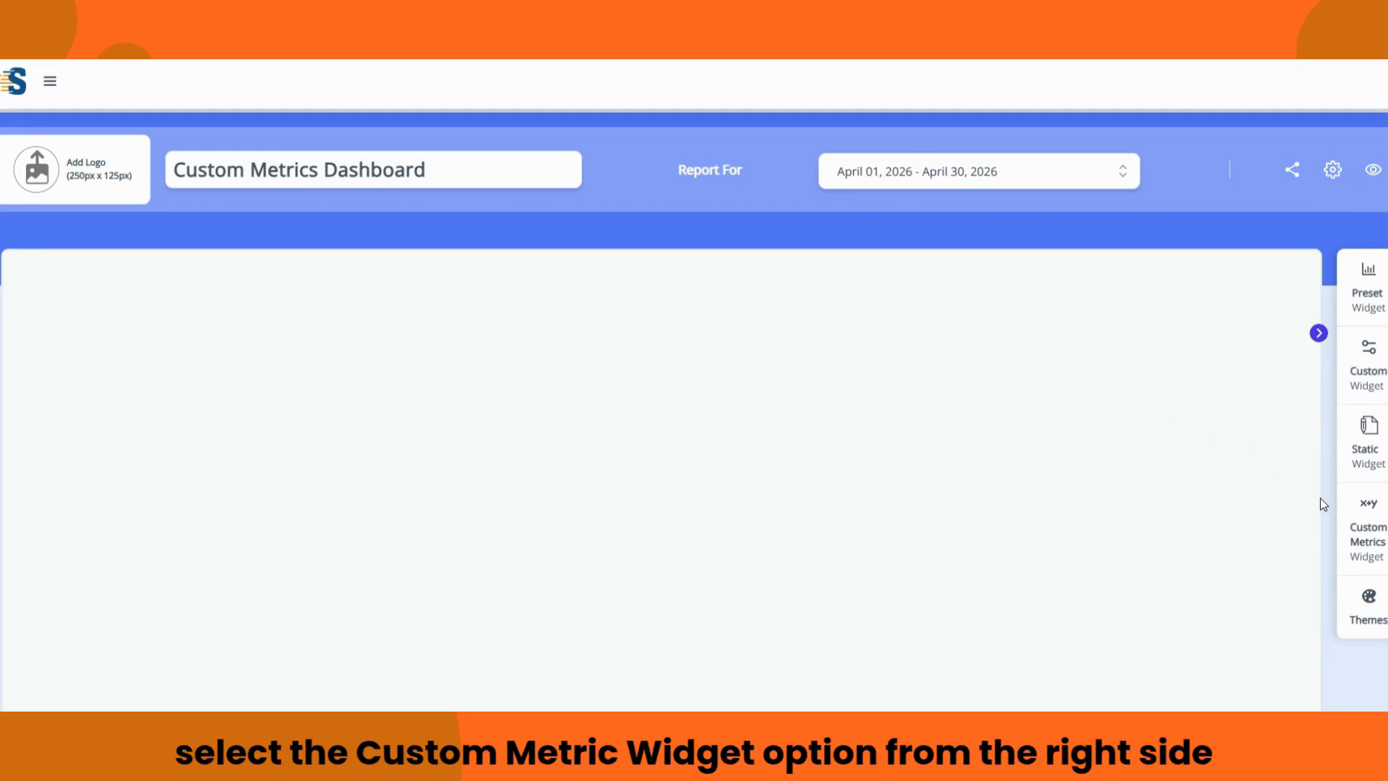
Start a Historic custom metrics widget that uses all the Facebook Ads and Google Analytics 4 accounts
click(1374, 547)
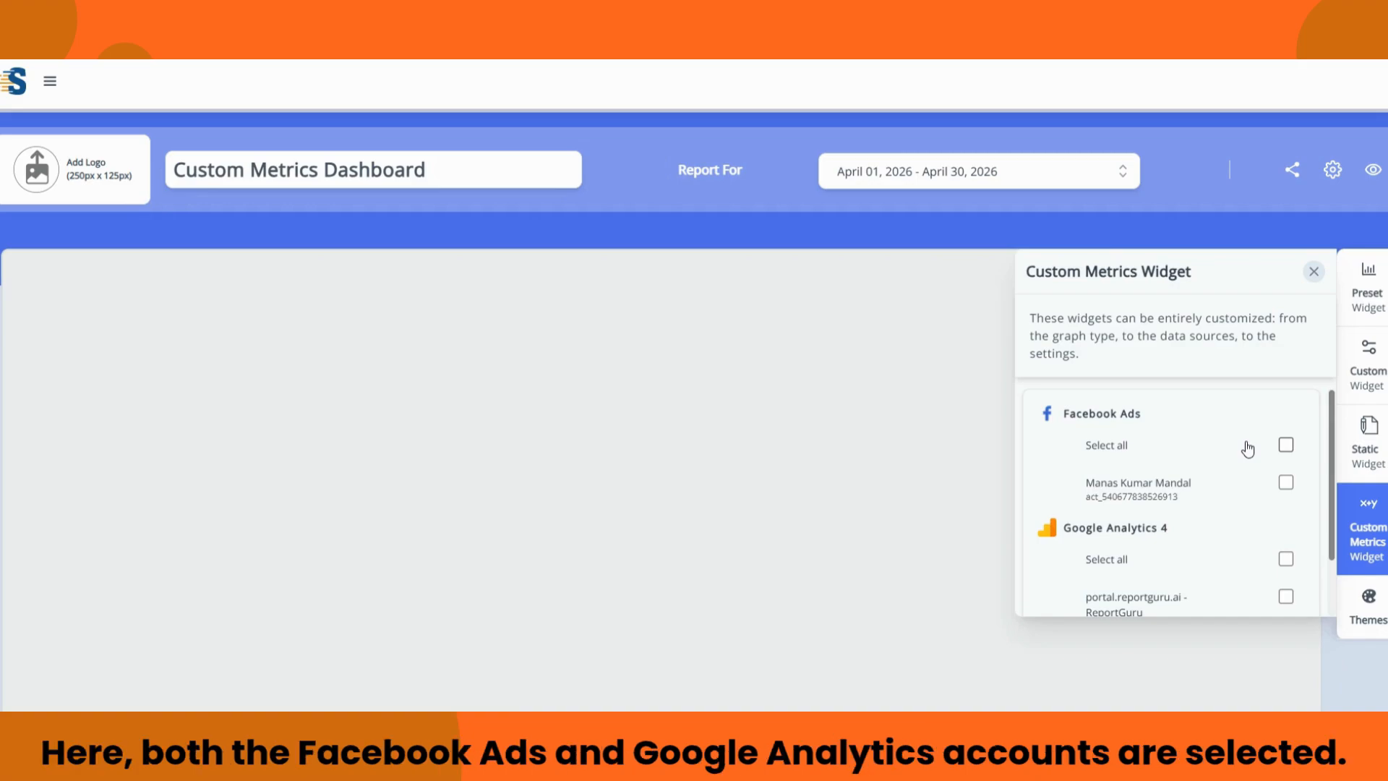
click(1286, 445)
scroll(1186, 456, down, 1)
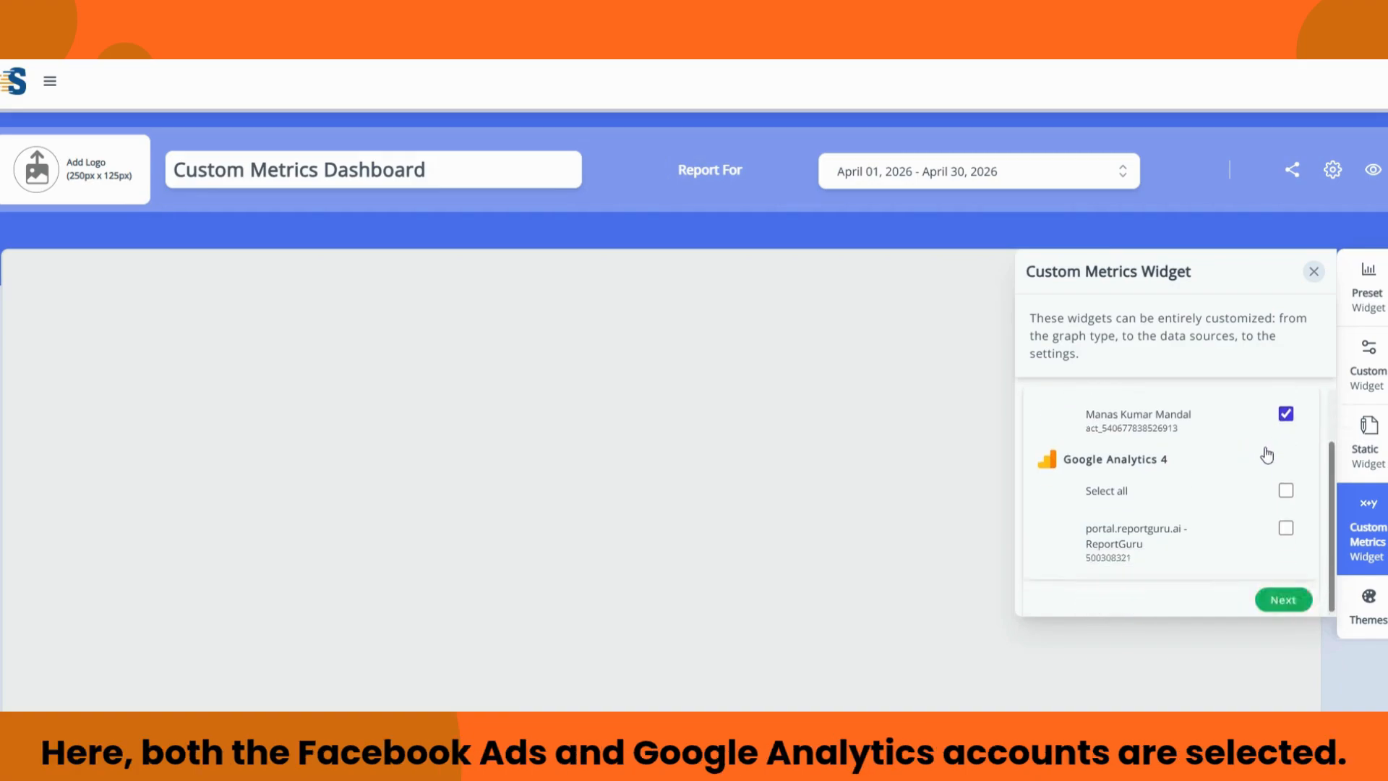
click(1287, 487)
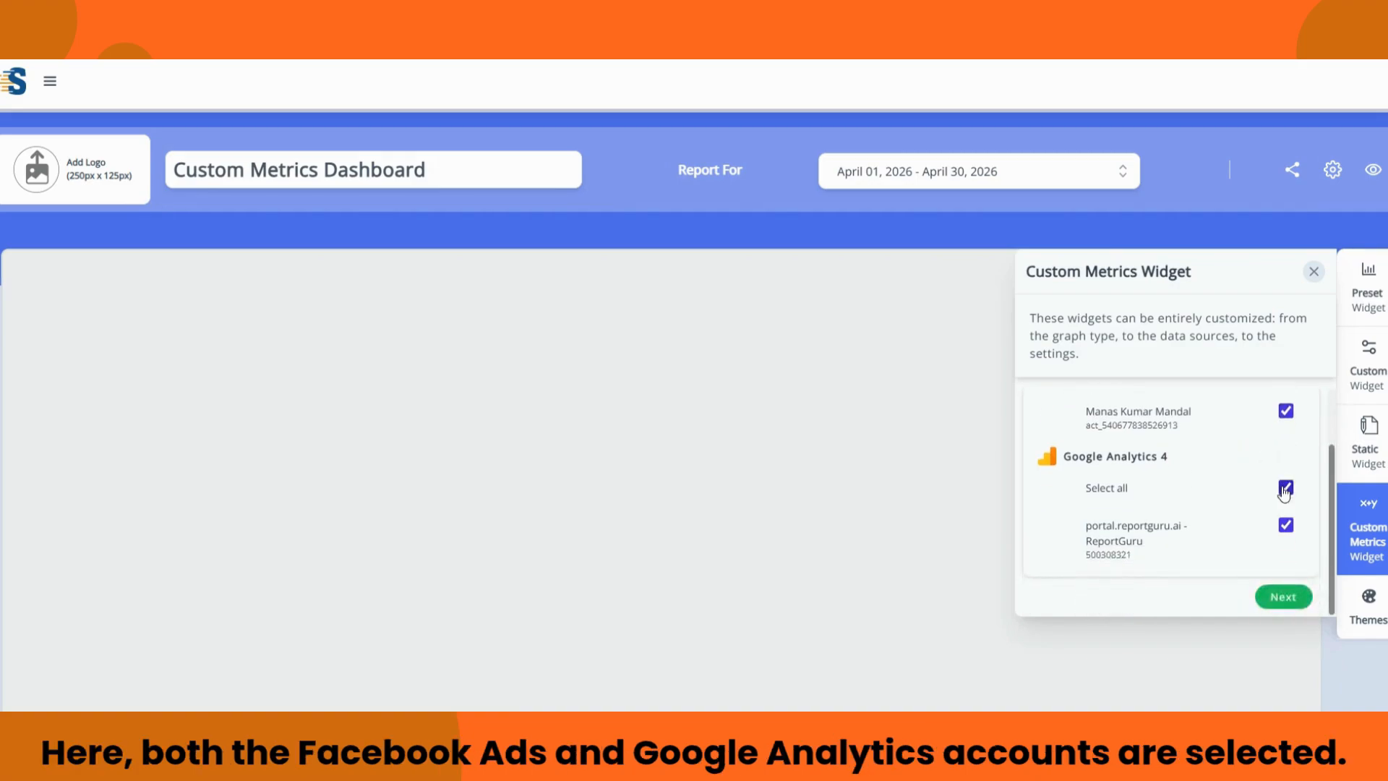
click(1286, 599)
scroll(1176, 561, down, 1)
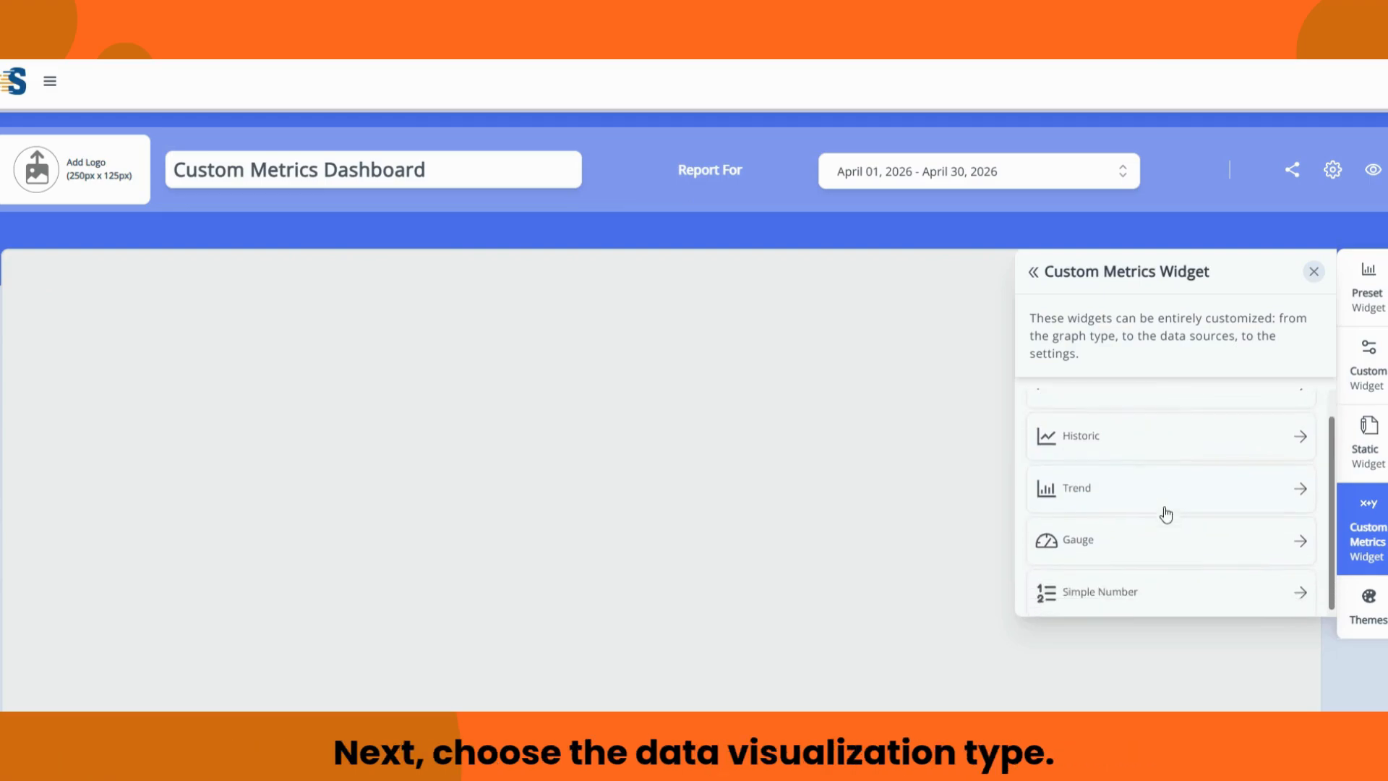
scroll(1155, 583, up, 1)
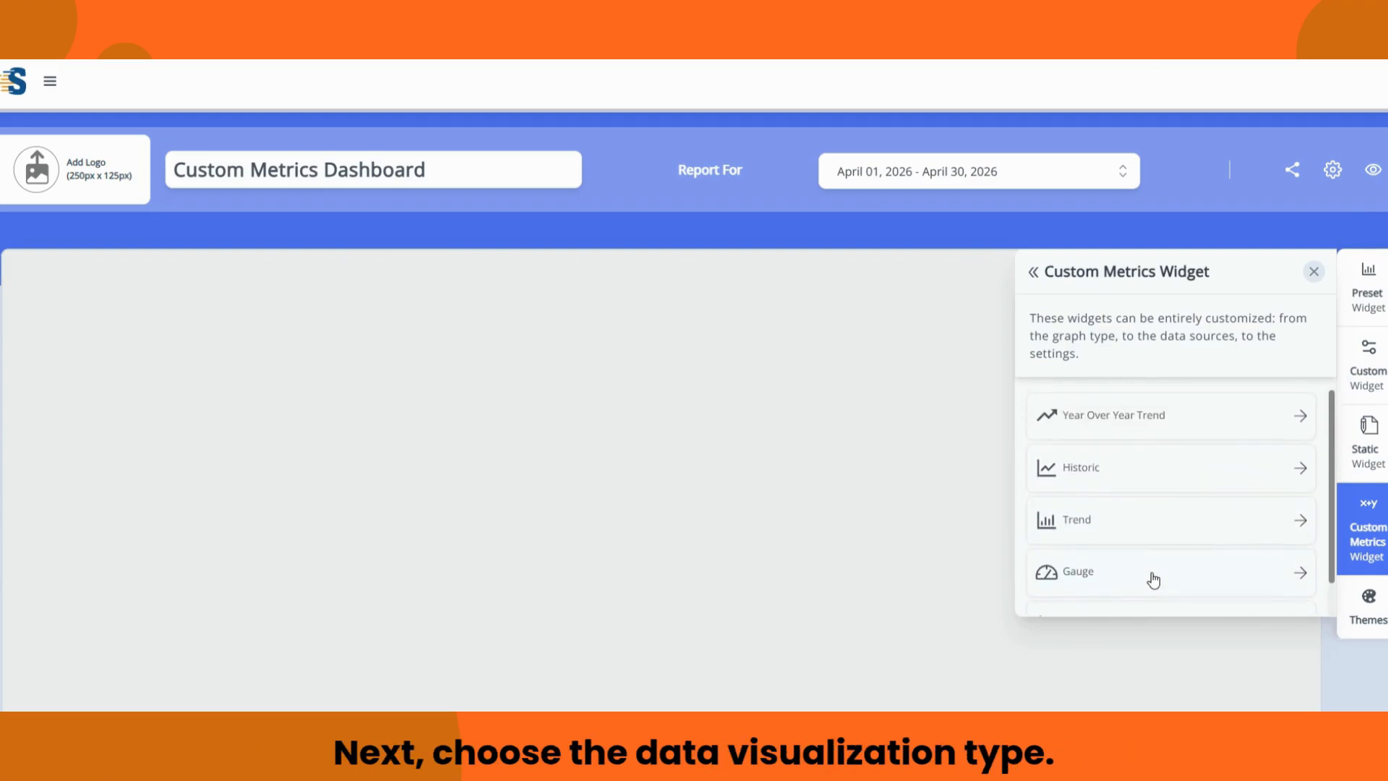
click(1112, 478)
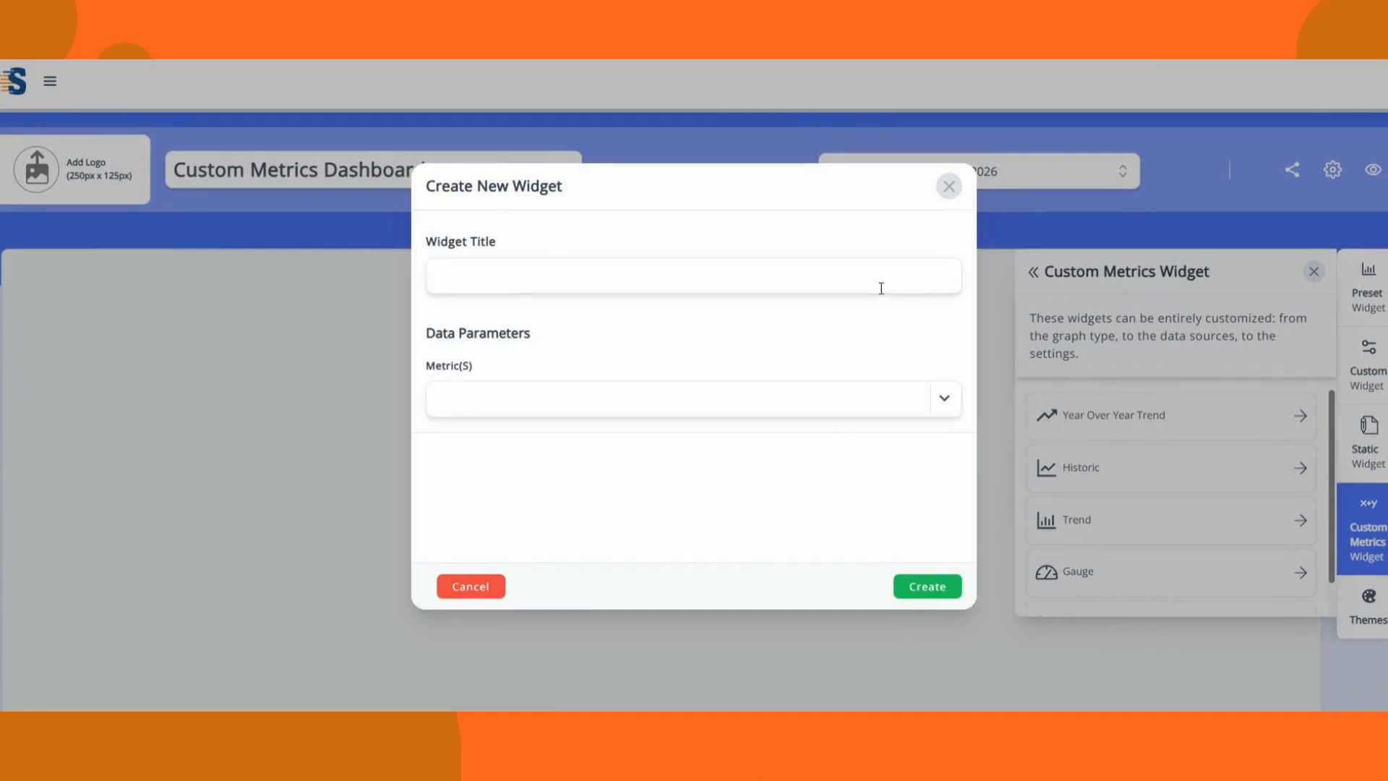
Title the widget "Session Rate", assign the Session Match Rate metric, and create it
text(ssion Rate)
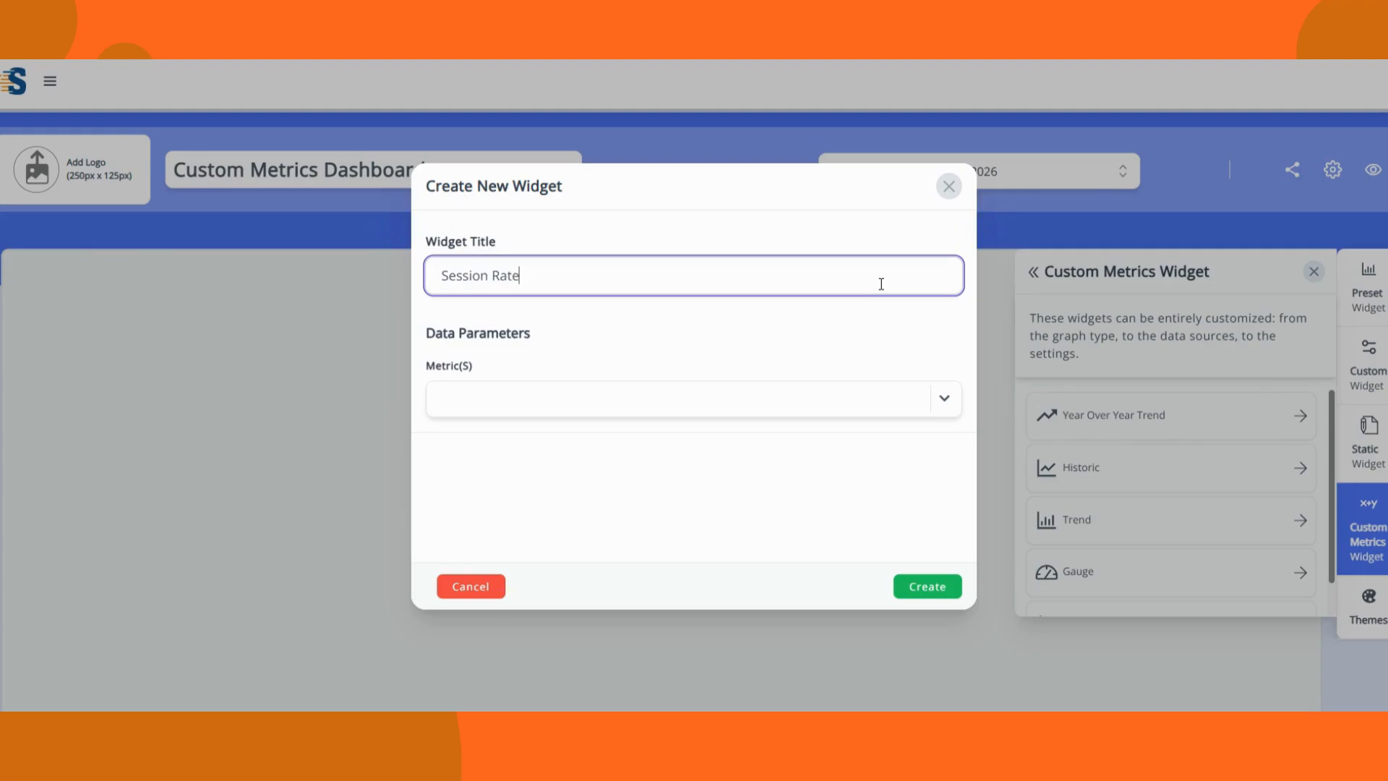
click(940, 400)
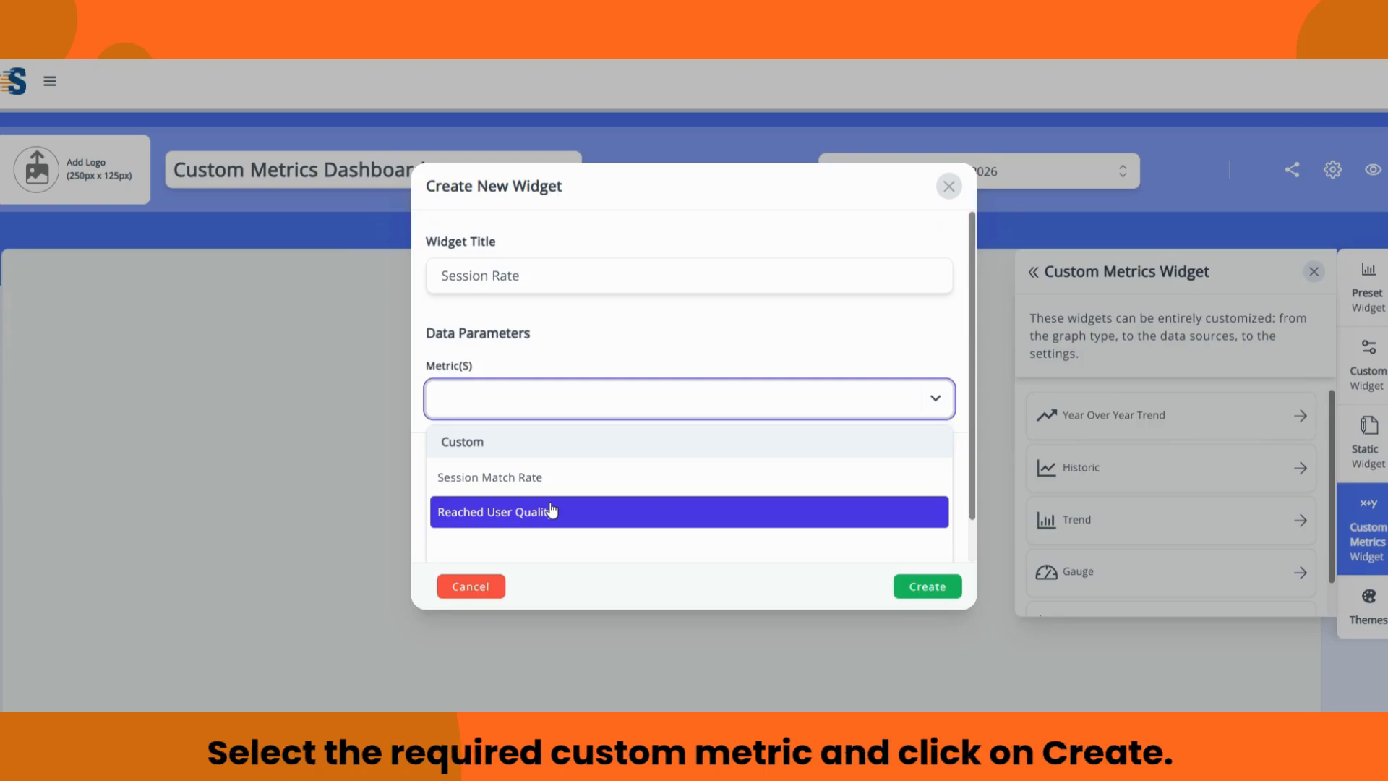
click(551, 479)
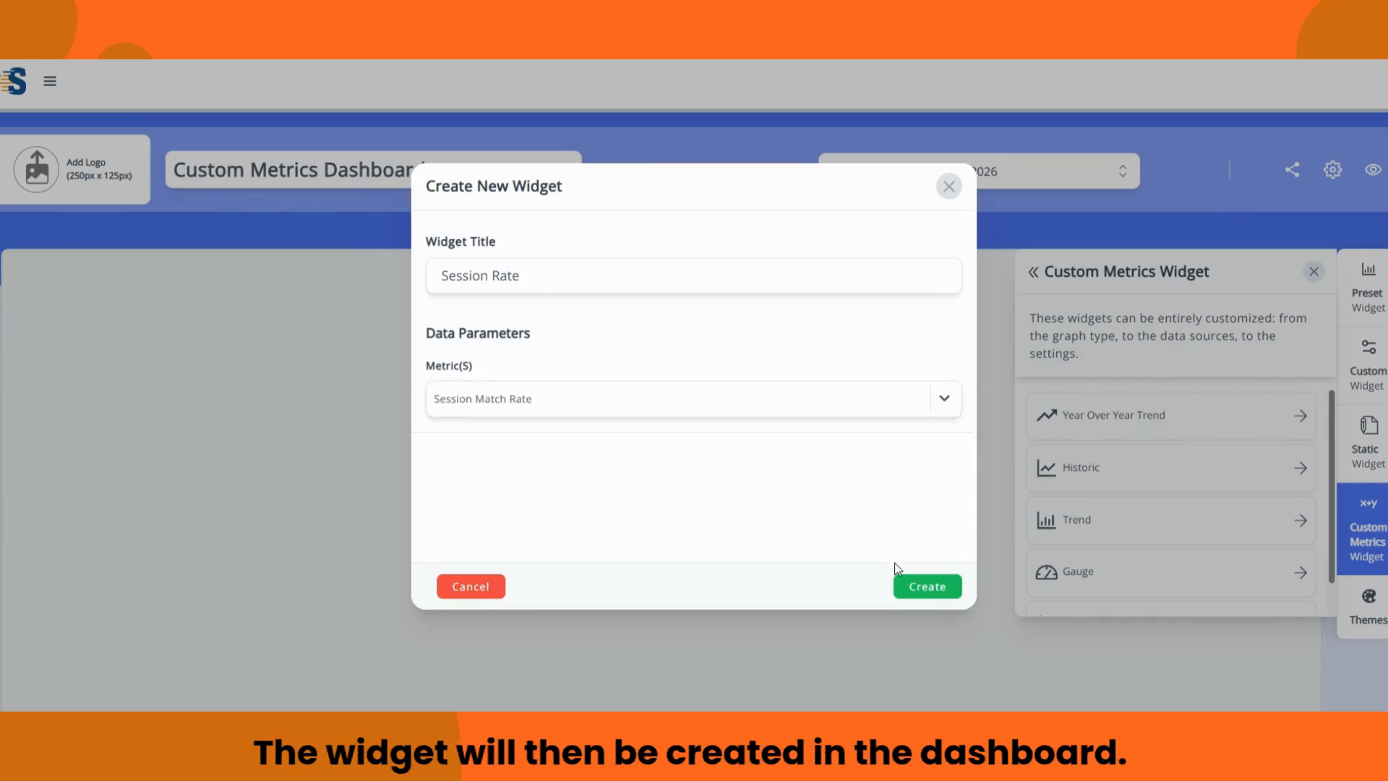
click(908, 589)
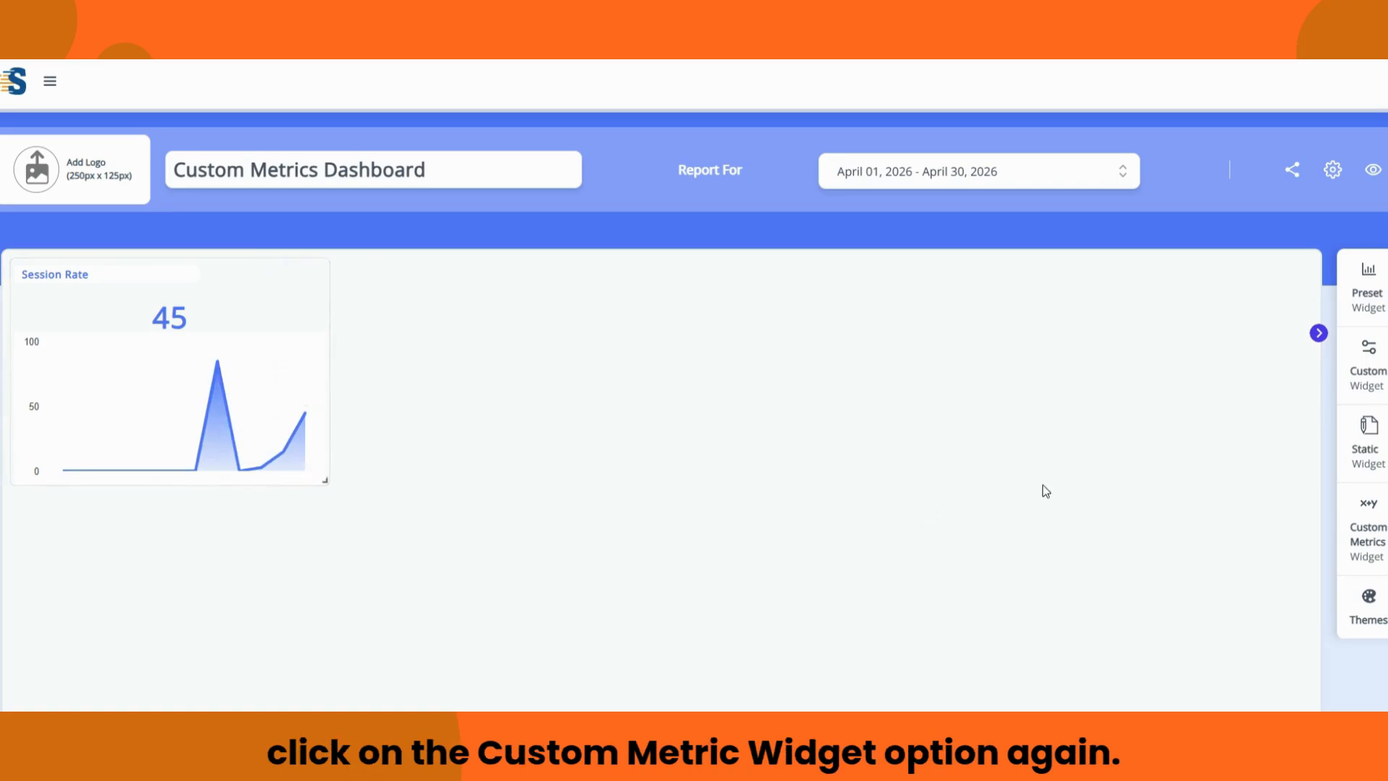
Start a Simple Number custom metrics widget that uses only the Google Analytics 4 accounts
click(1366, 522)
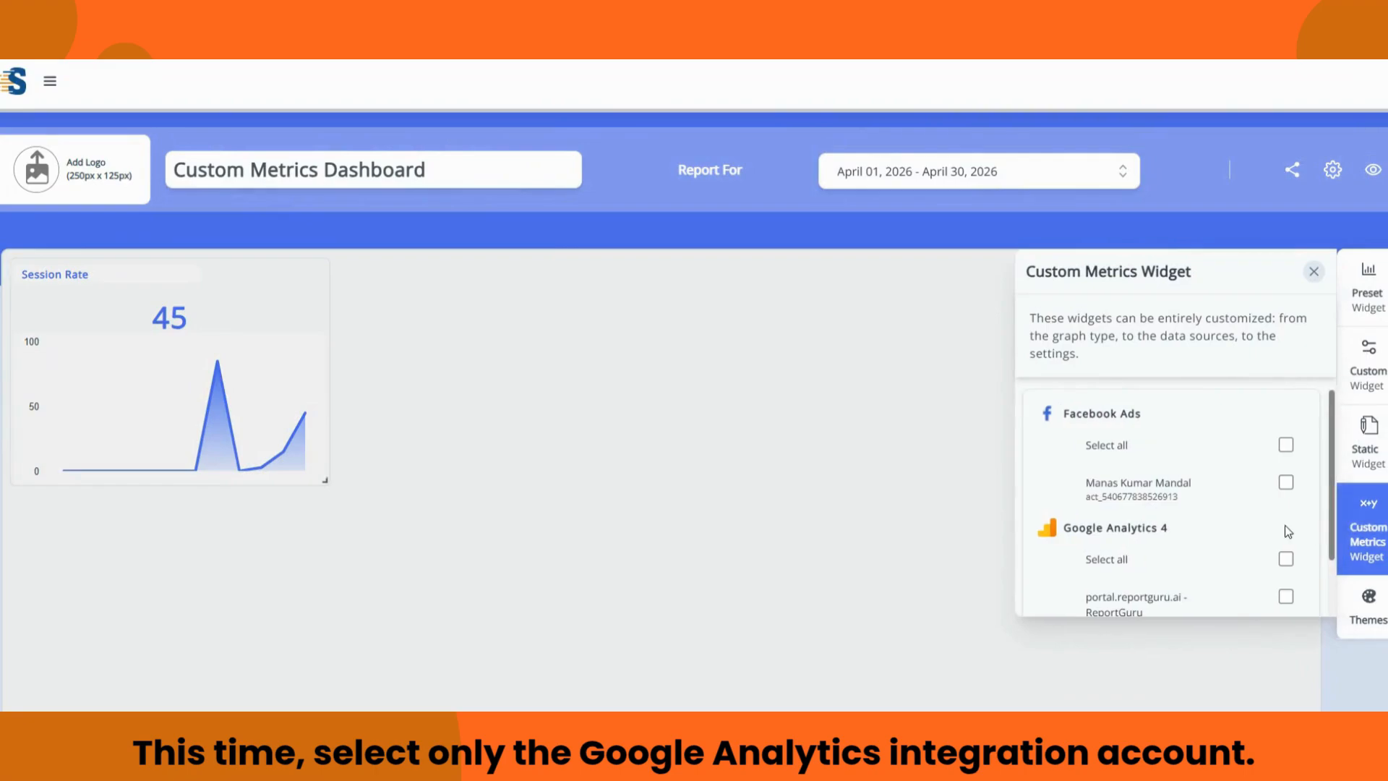
scroll(1281, 529, down, 1)
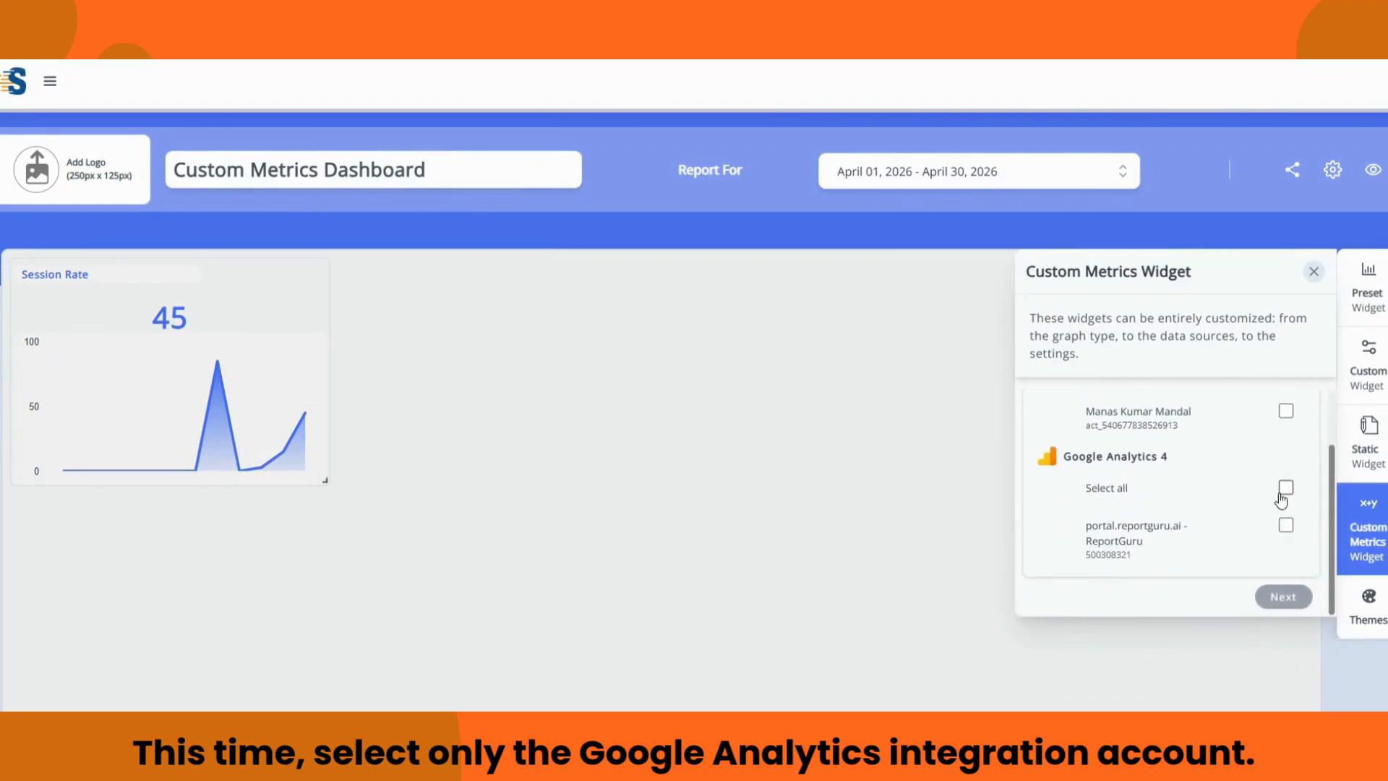
click(1285, 489)
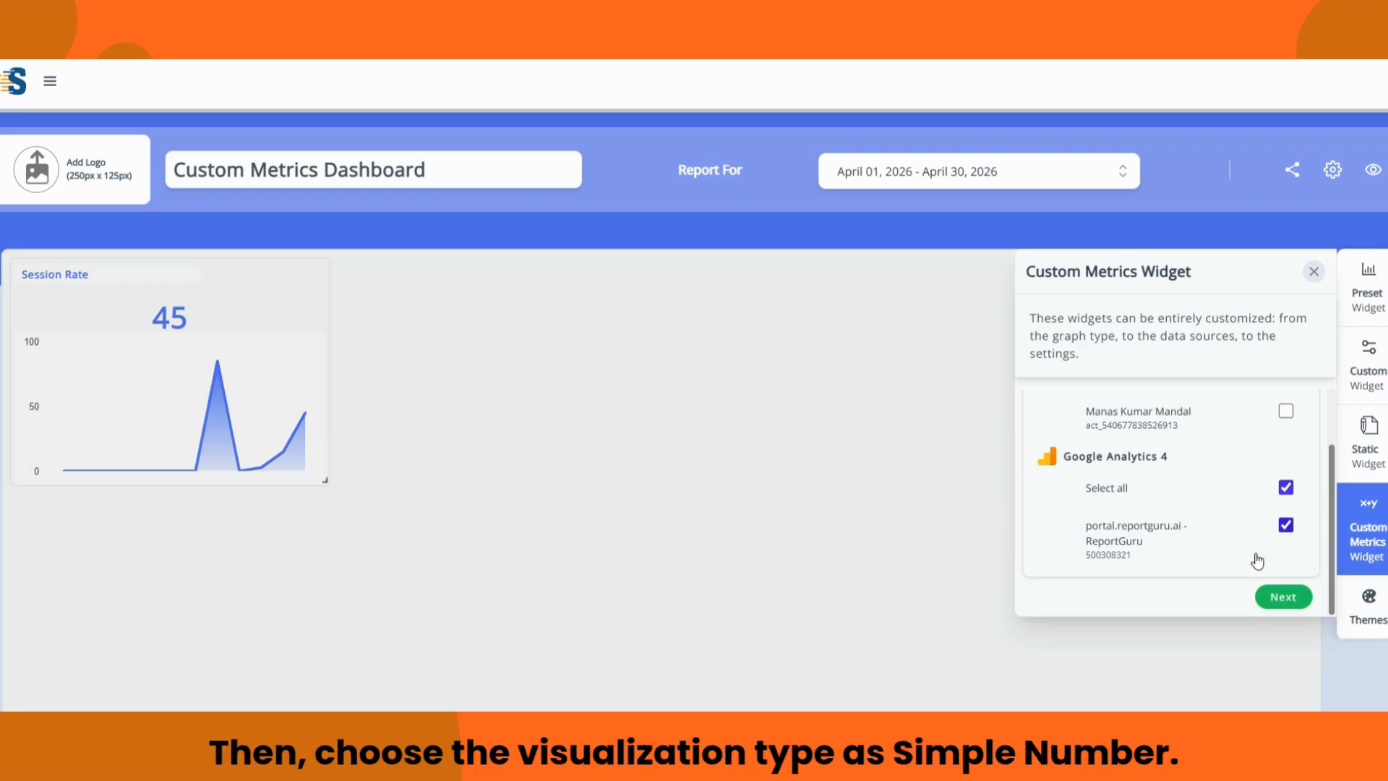
click(1280, 596)
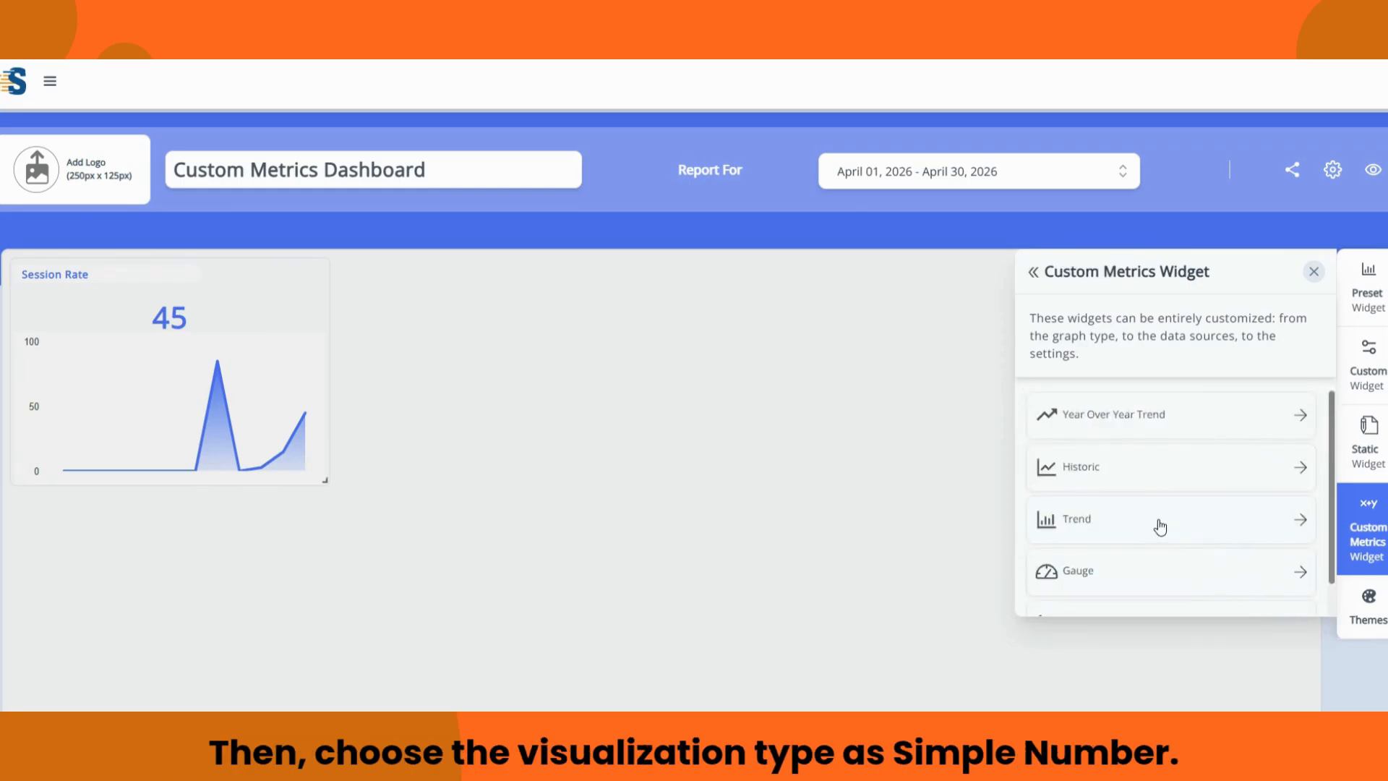
scroll(1161, 527, down, 1)
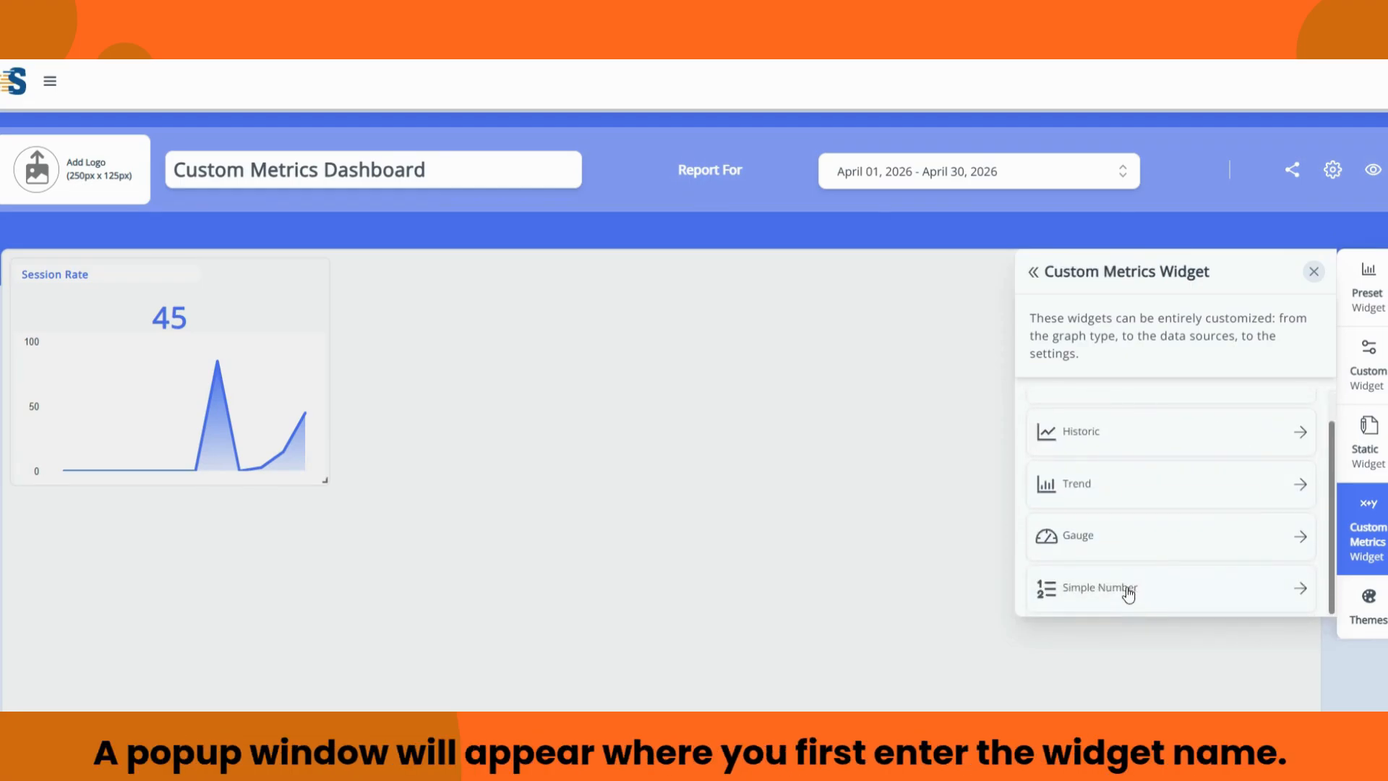
click(1128, 589)
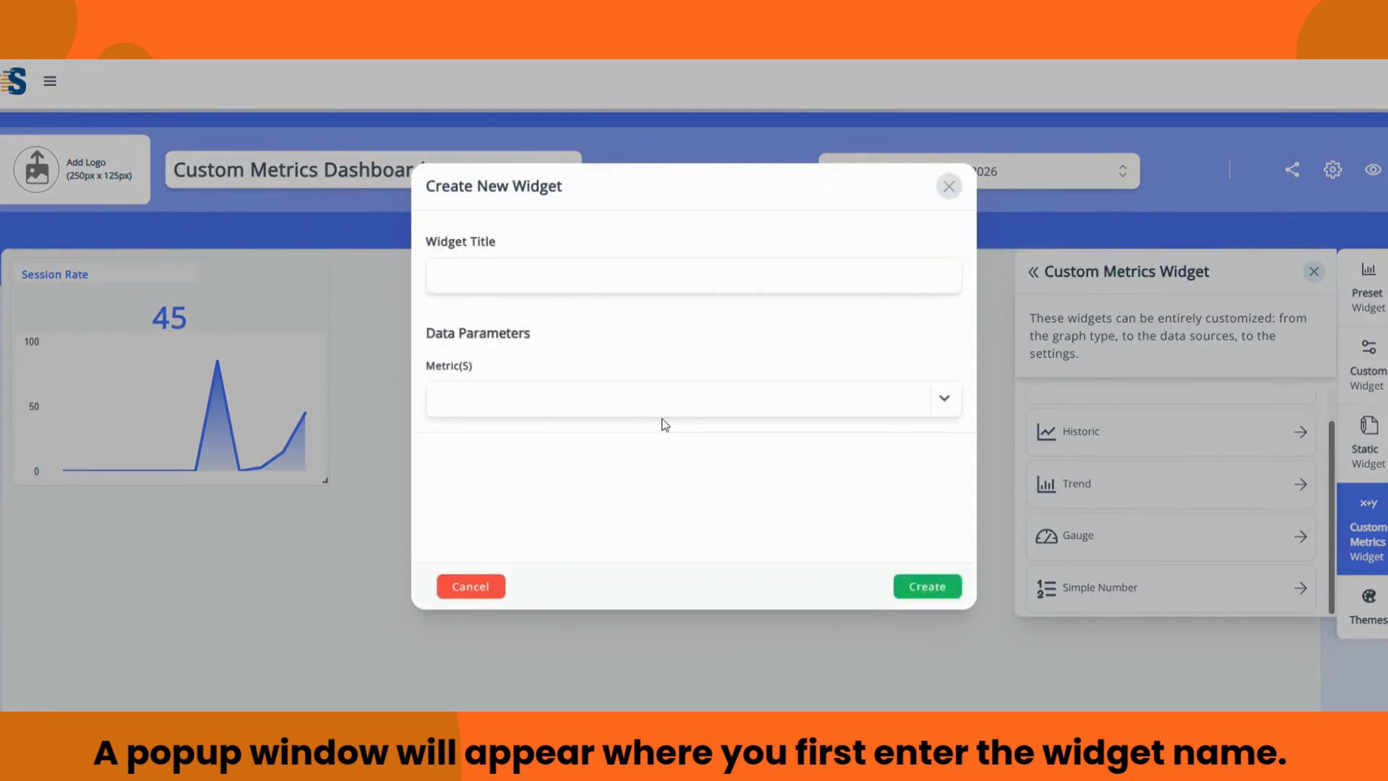
Title the widget "Engaged Session Rate", assign the Engaged Session Rate metric, and create it
click(554, 266)
text(Se)
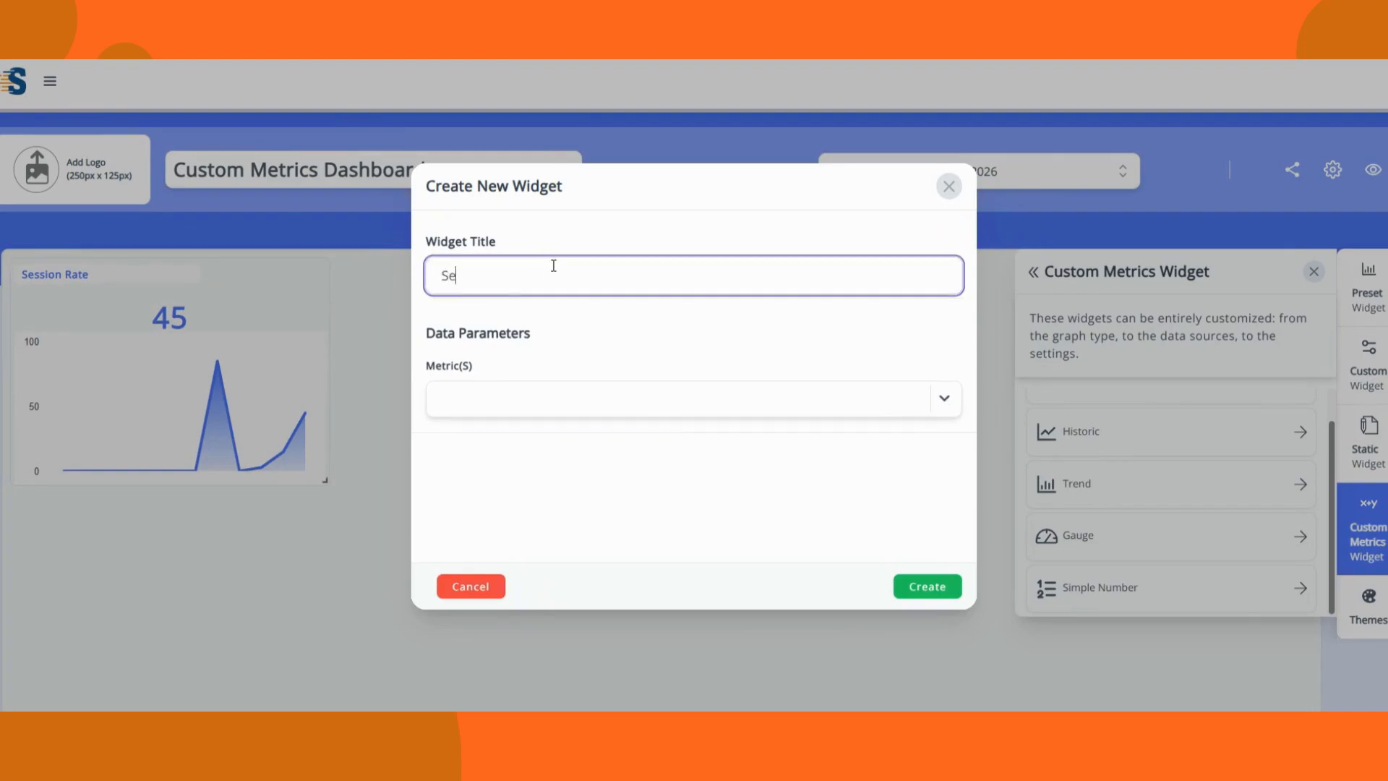
key(BackSpace)
key(BackSpace)
text(Engaged Ses)
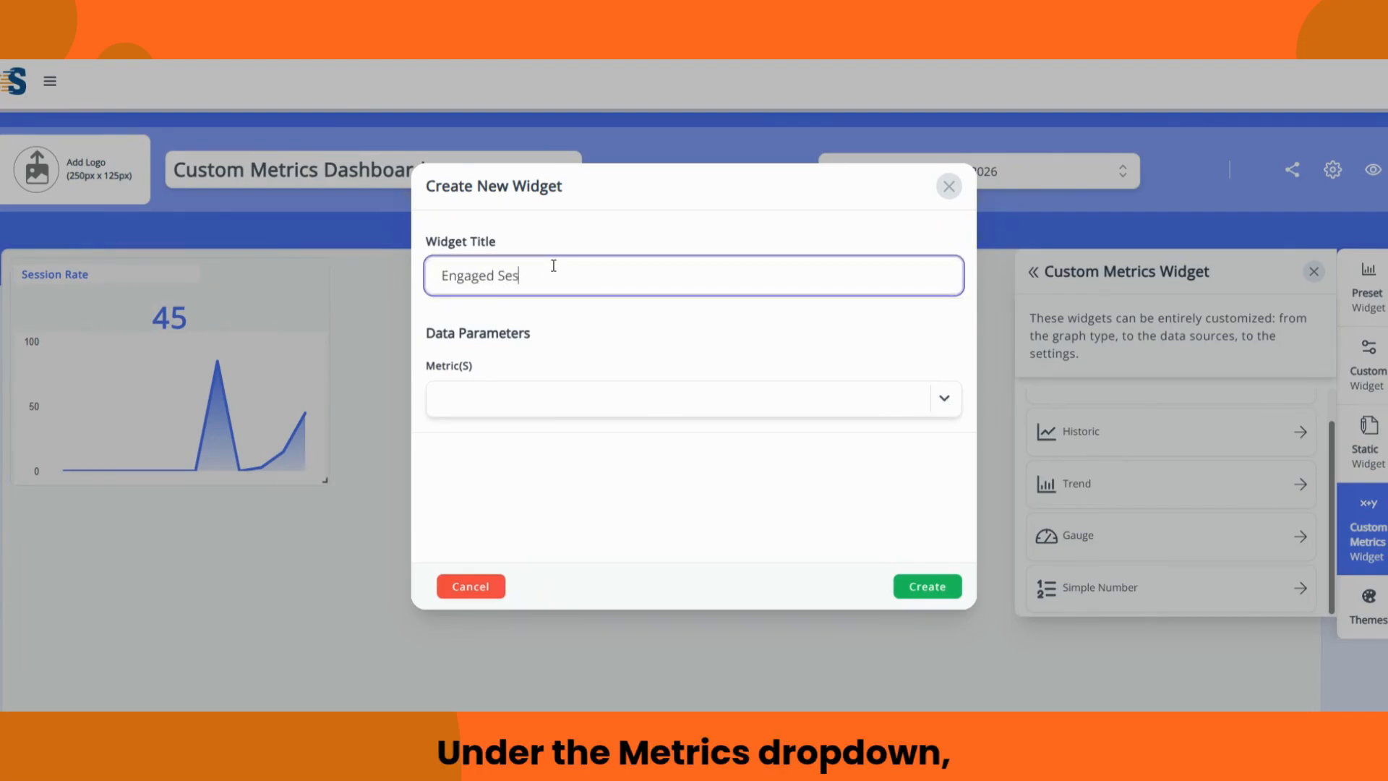
text(sion Rate)
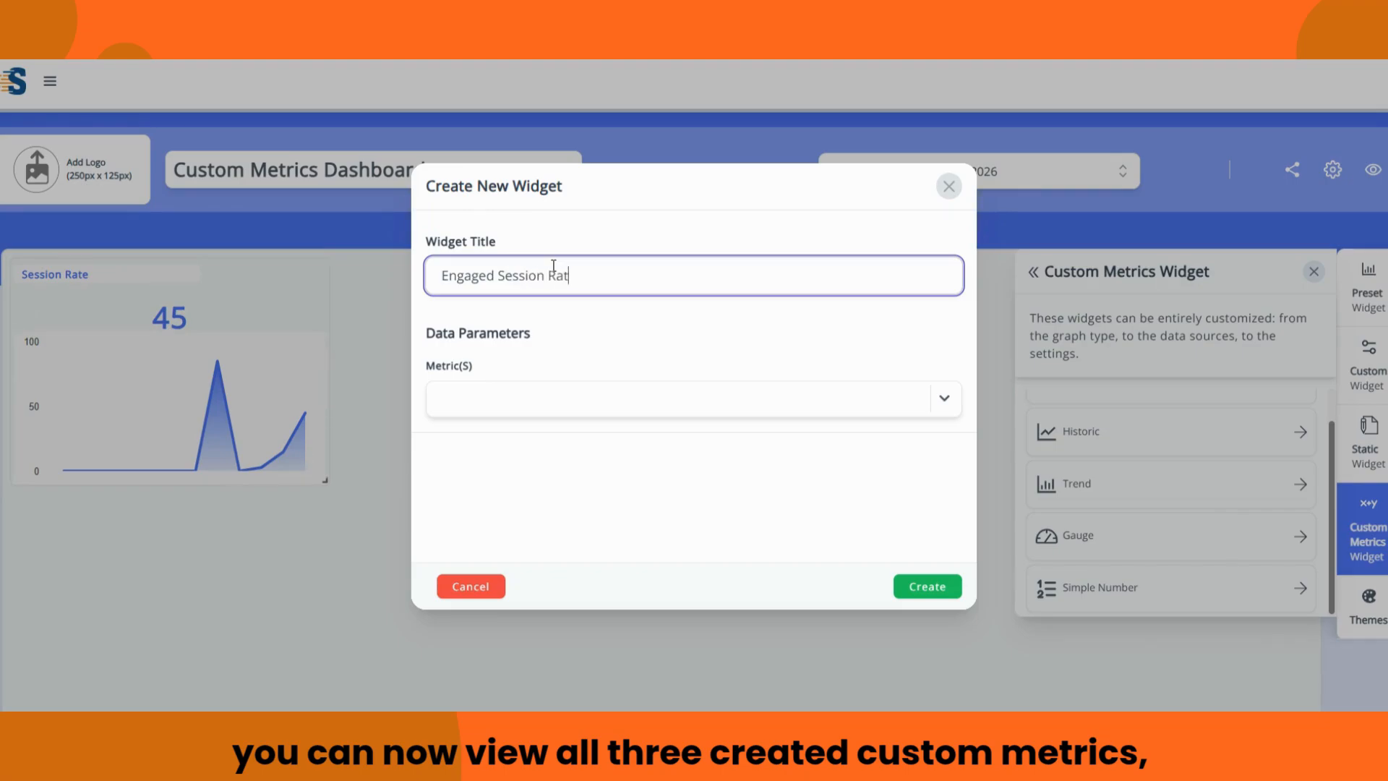
click(581, 316)
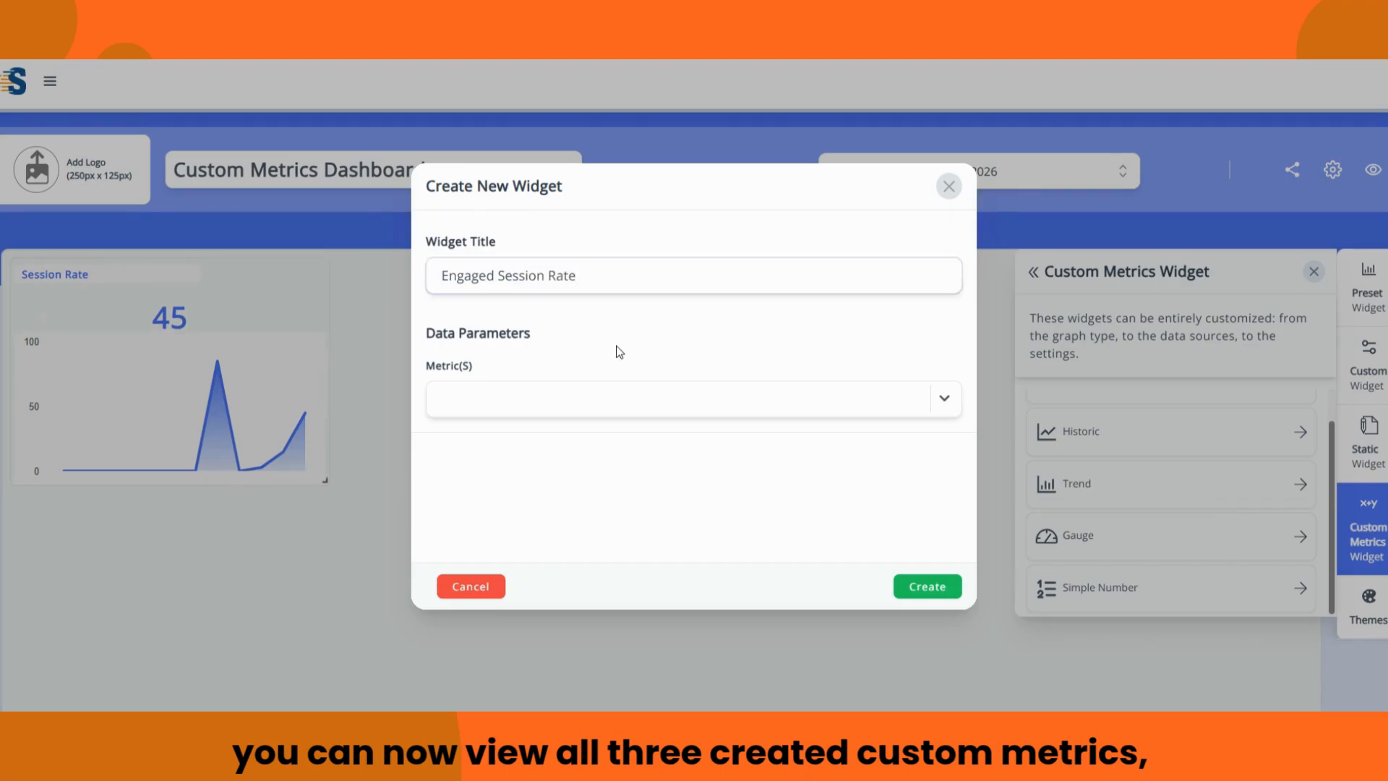
click(939, 401)
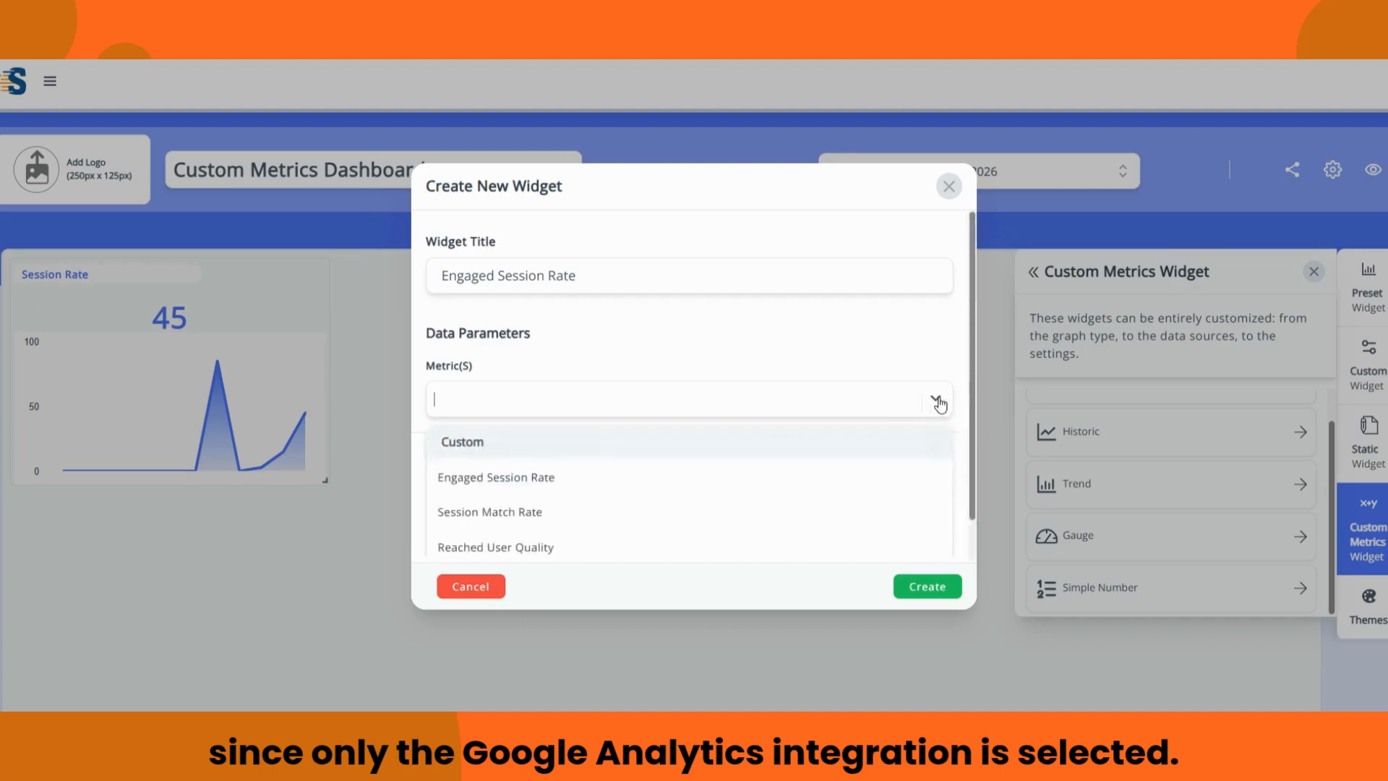
click(720, 479)
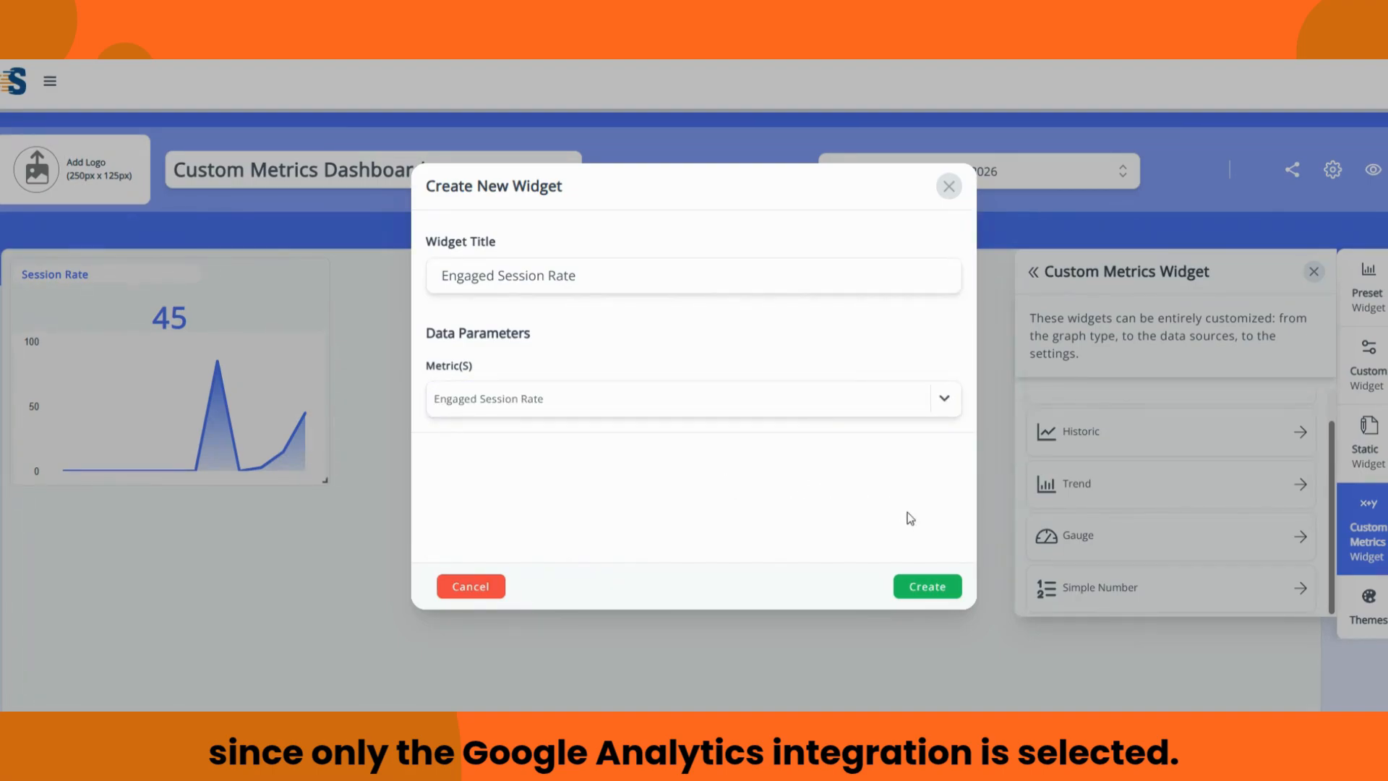
click(930, 587)
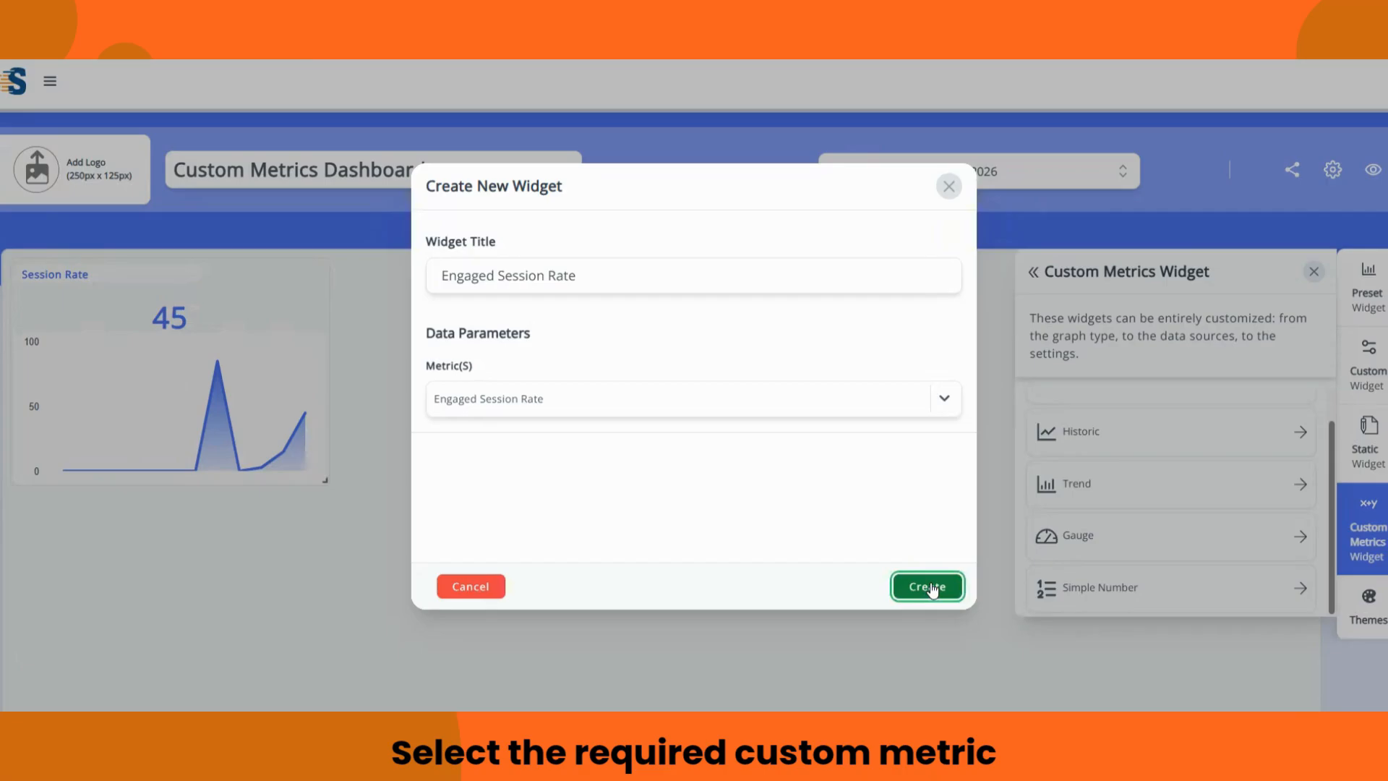